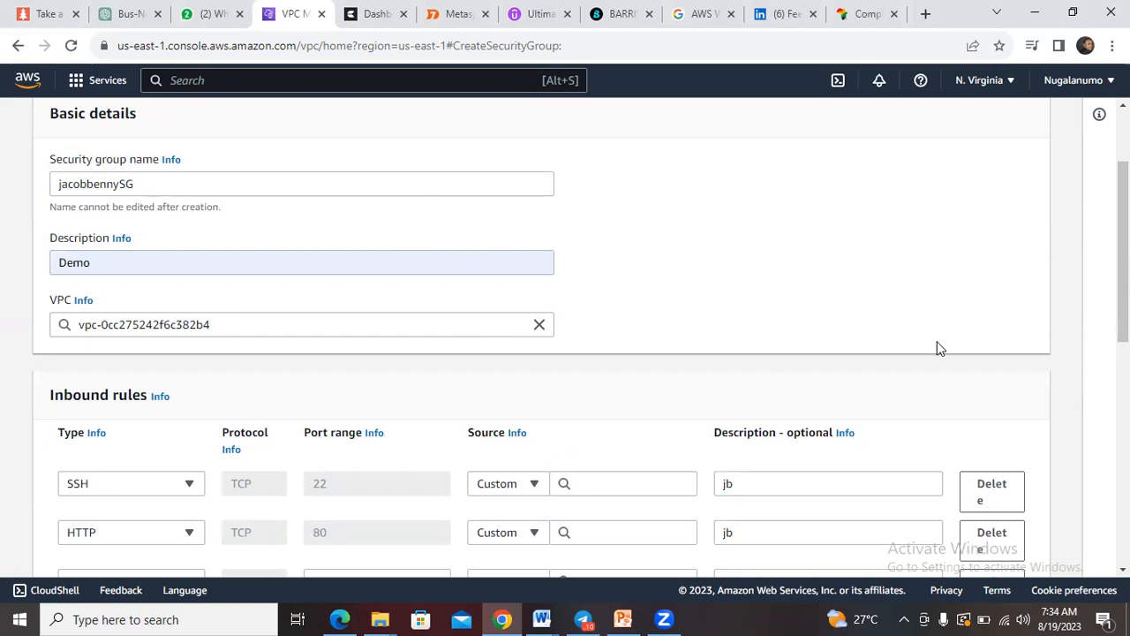
Try to create the security group with its inbound and outbound rules as currently filled in.
scroll(565, 353, "down", 5)
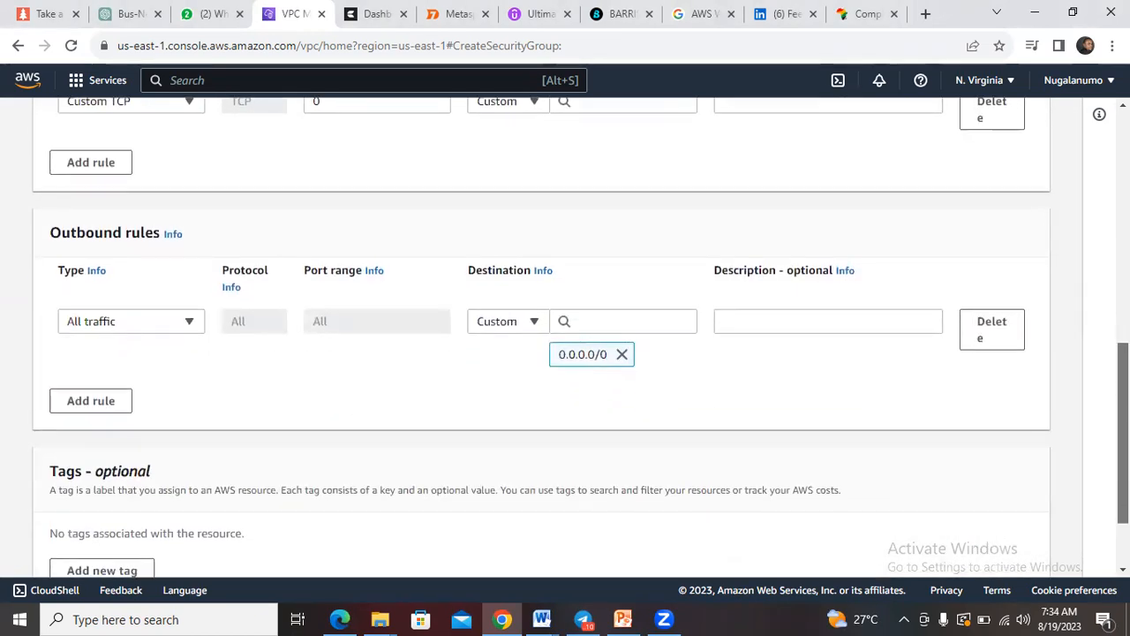
scroll(565, 353, "down", 3)
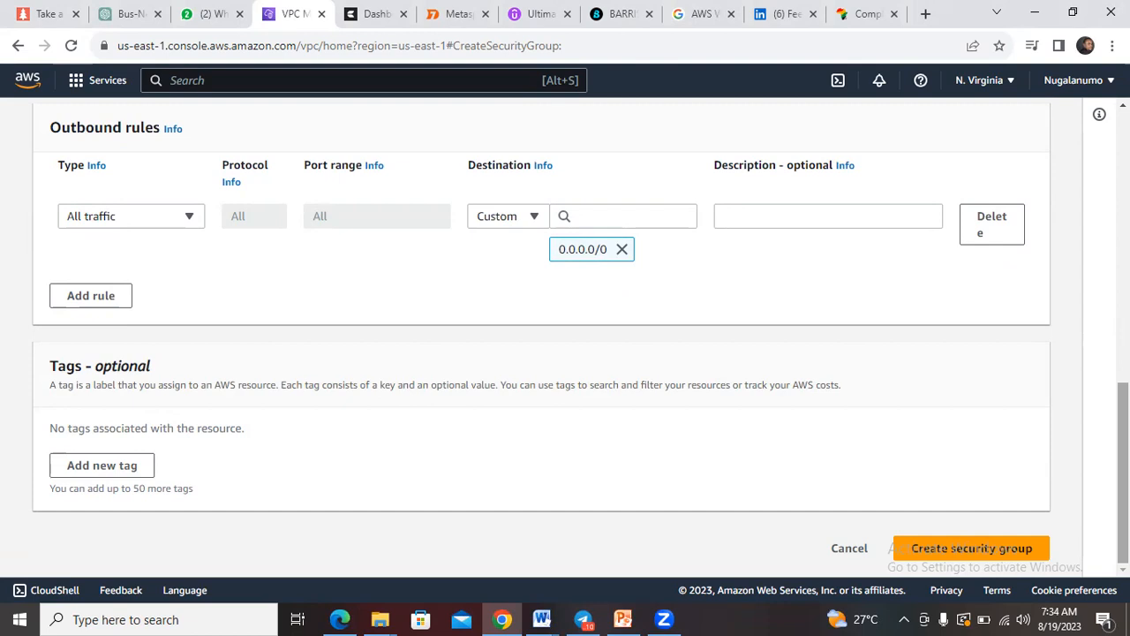
left_click(1029, 551)
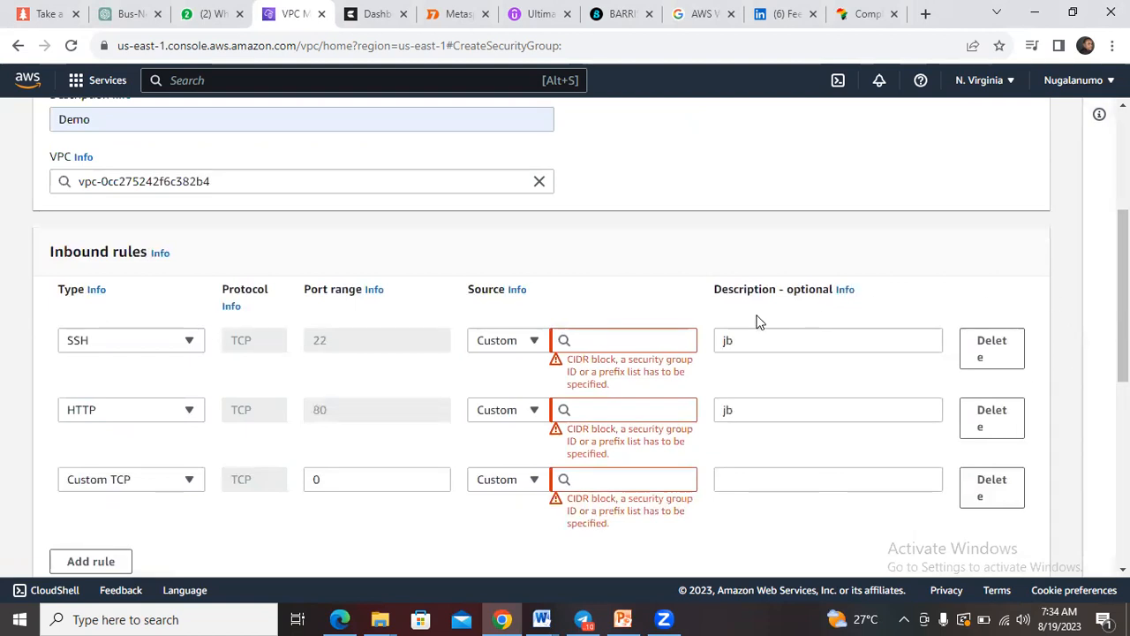
Set the source of both the SSH and HTTP inbound rules to the CIDR block 0.0.0.0/0.
left_click(647, 337)
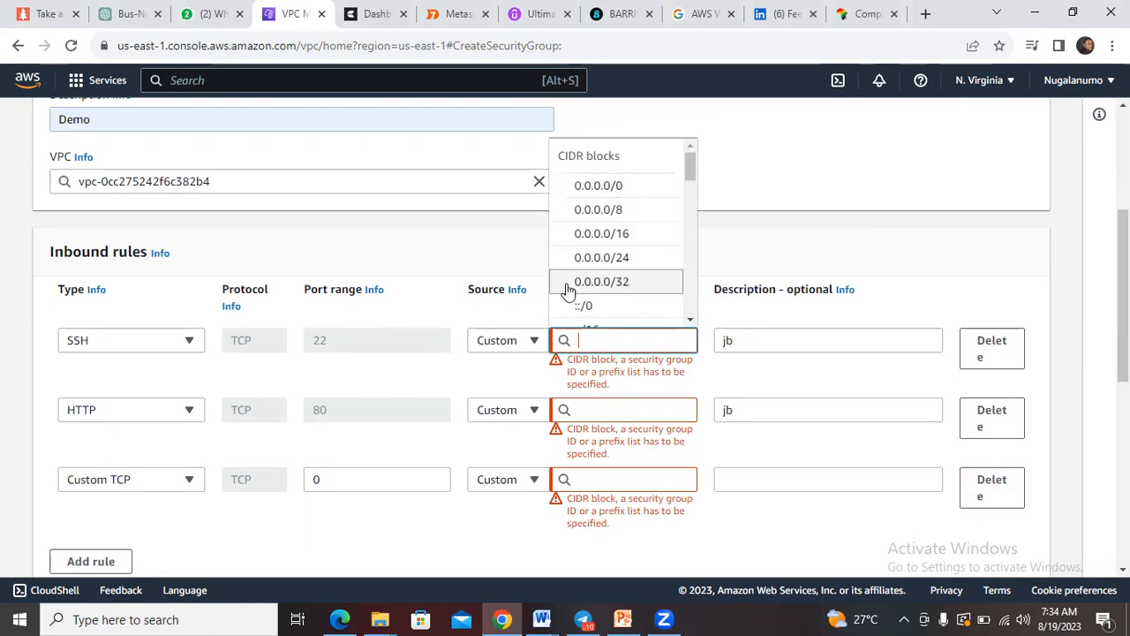
left_click(648, 186)
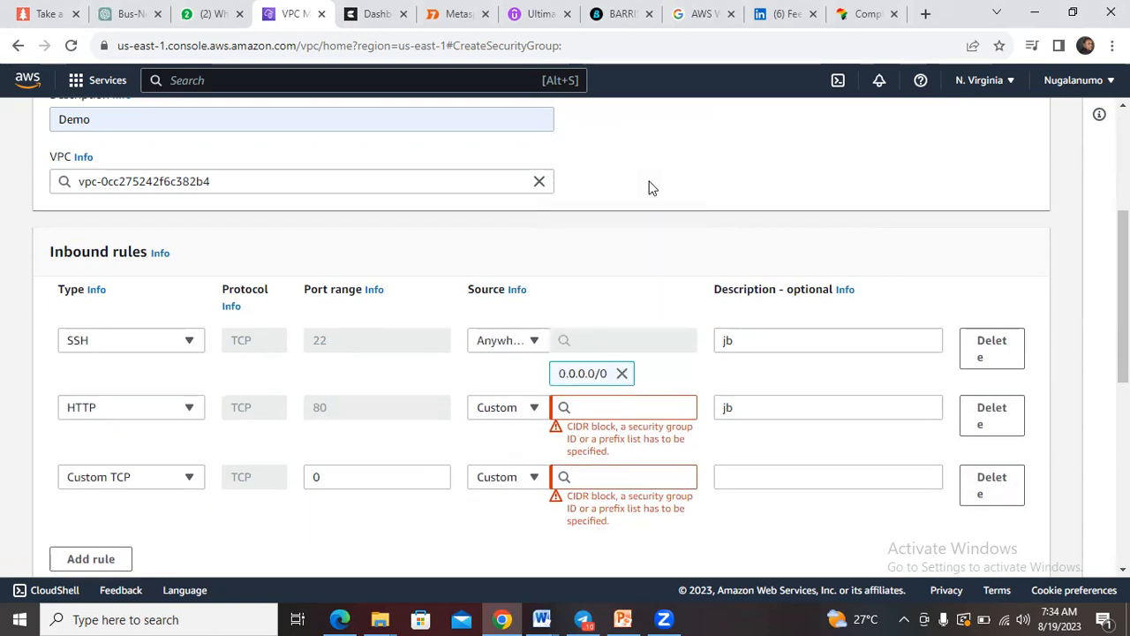
left_click(644, 408)
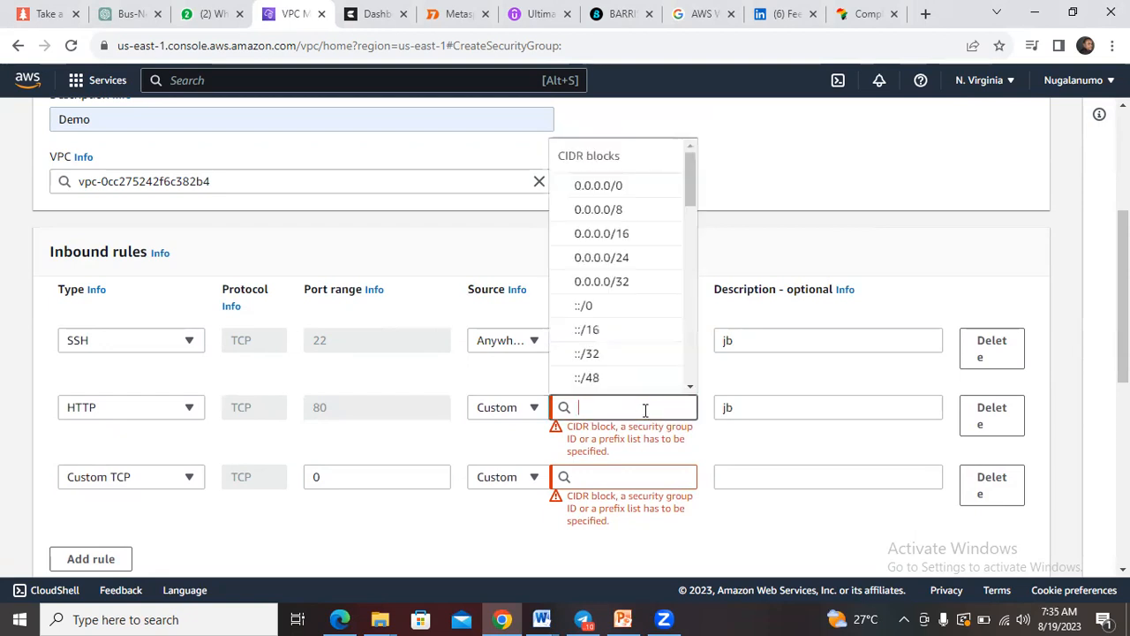
left_click(631, 186)
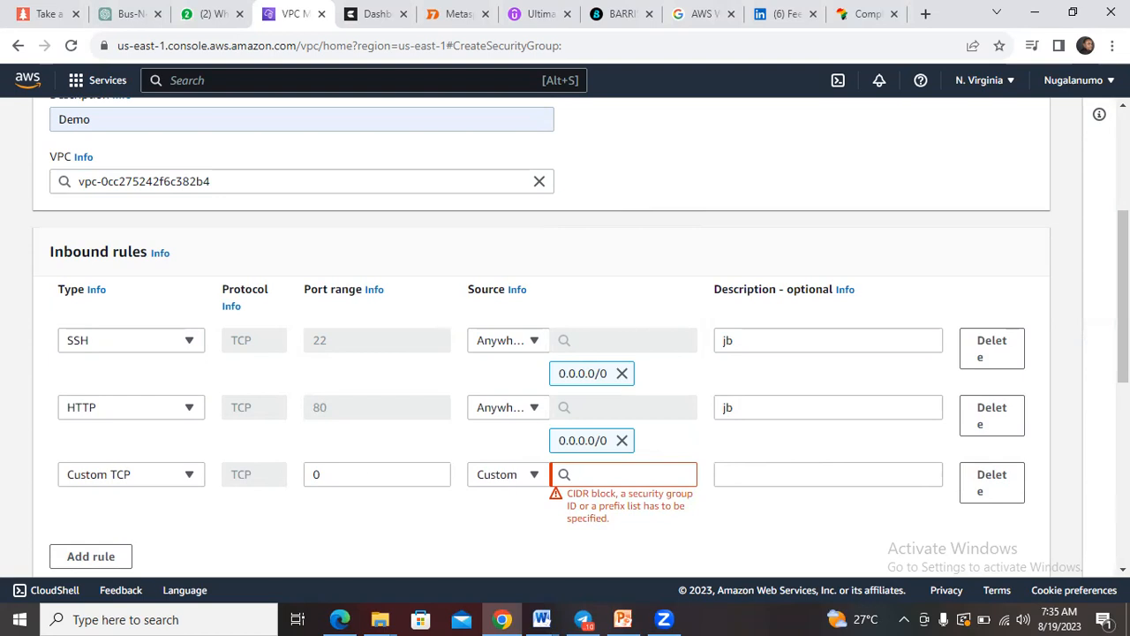
Delete the incomplete Custom TCP inbound rule and create the security group with the SSH and HTTP rules.
scroll(566, 336, "down", 6)
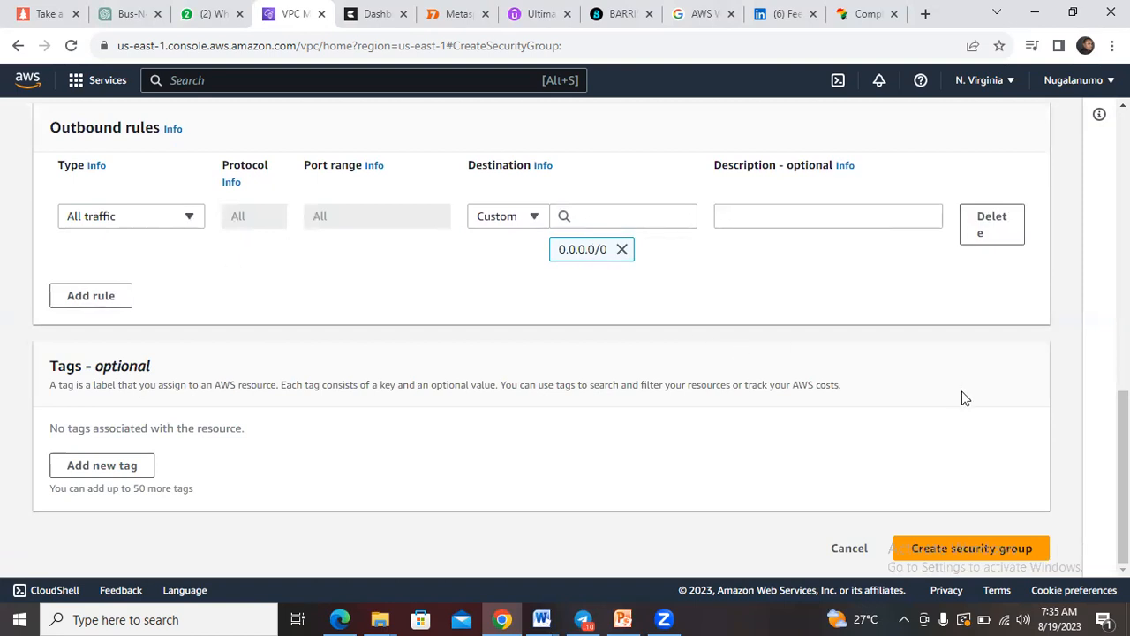
left_click(960, 549)
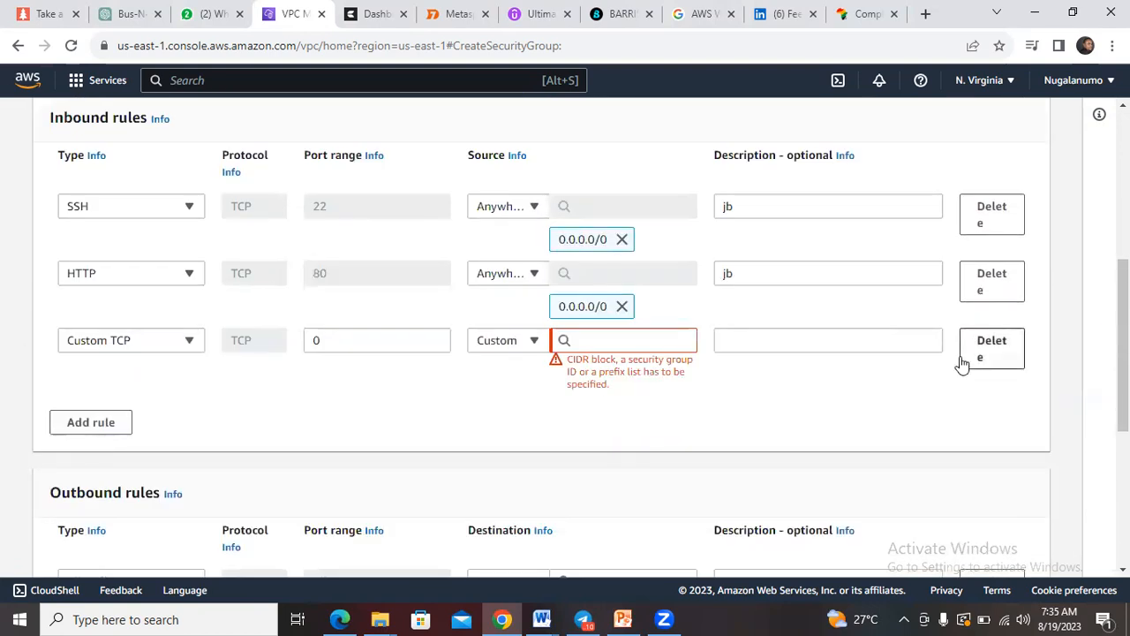
left_click(991, 346)
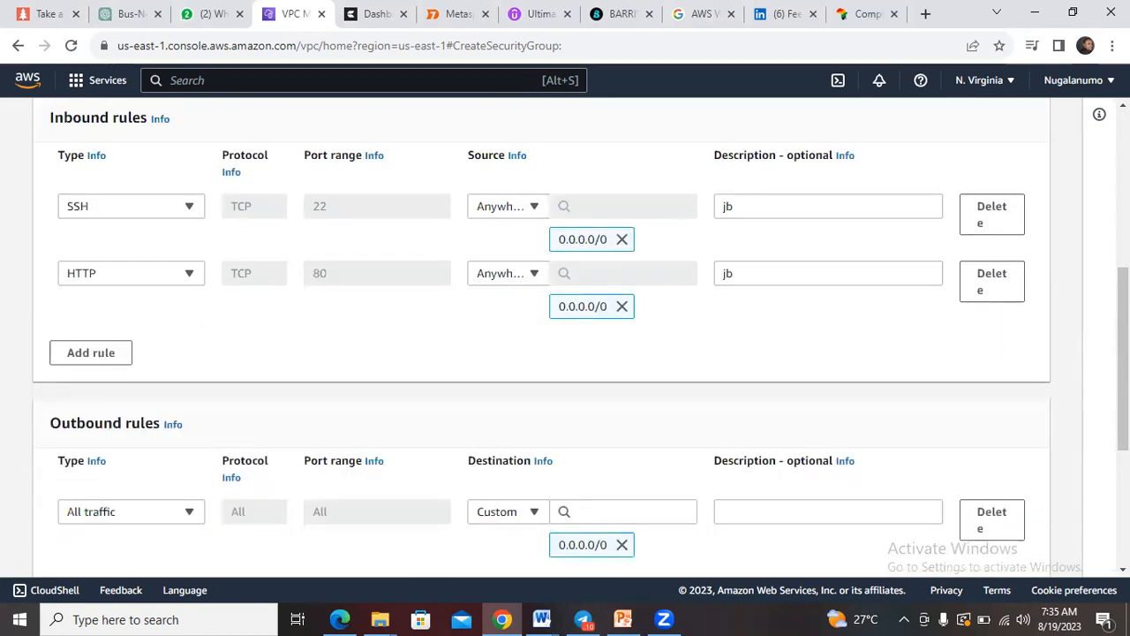
scroll(565, 335, "down", 3)
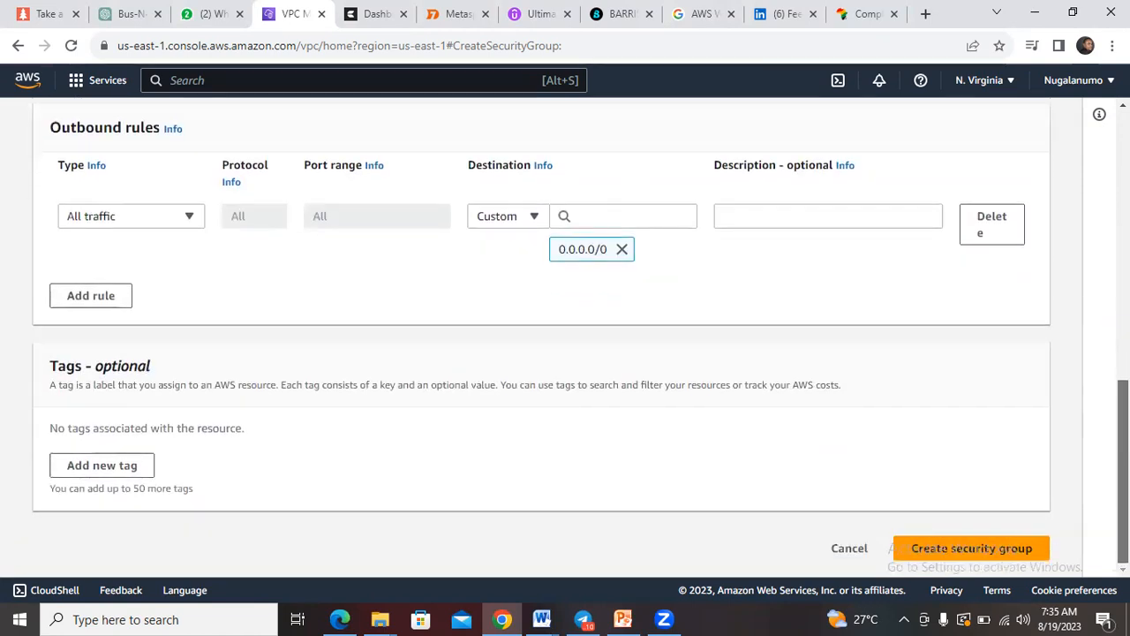
scroll(565, 336, "up", 2)
scroll(565, 336, "up", 1)
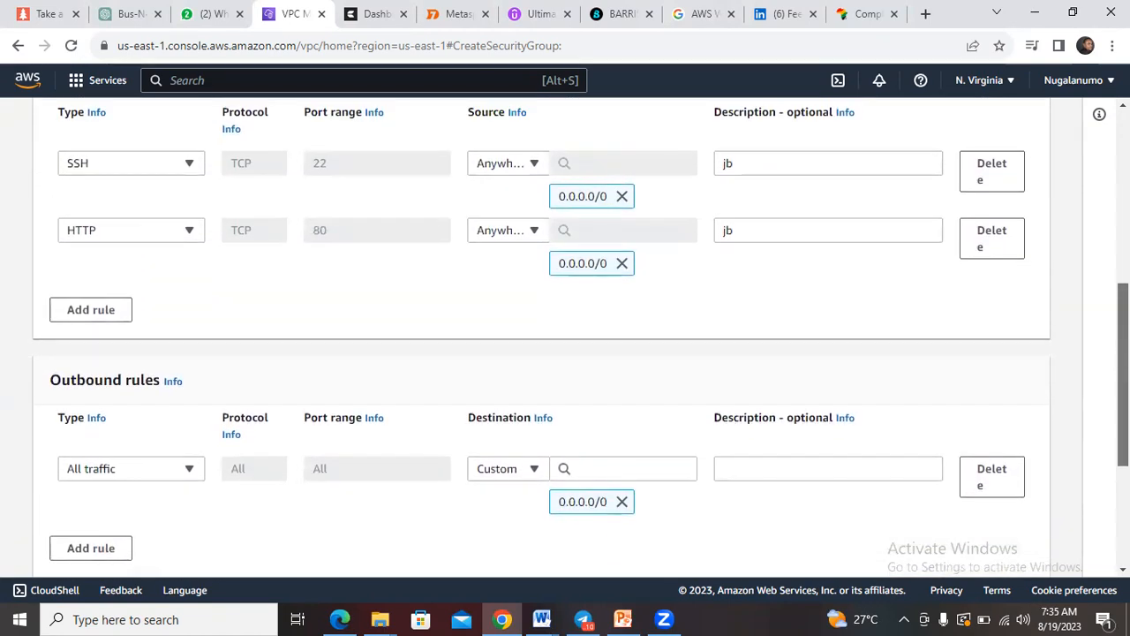
scroll(566, 336, "down", 4)
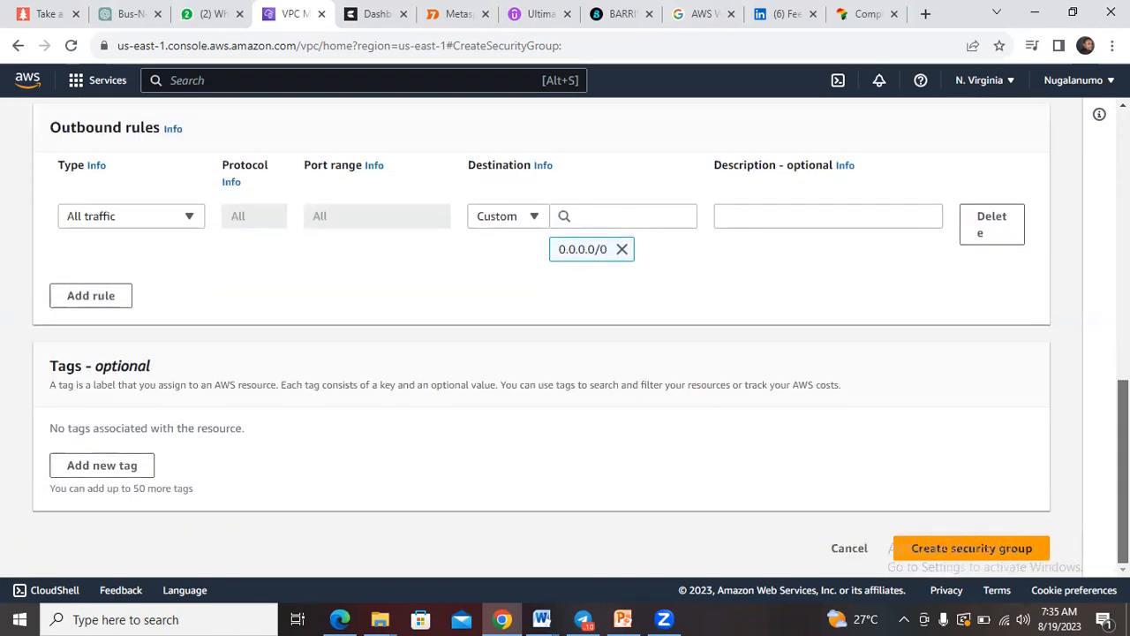
left_click(1043, 548)
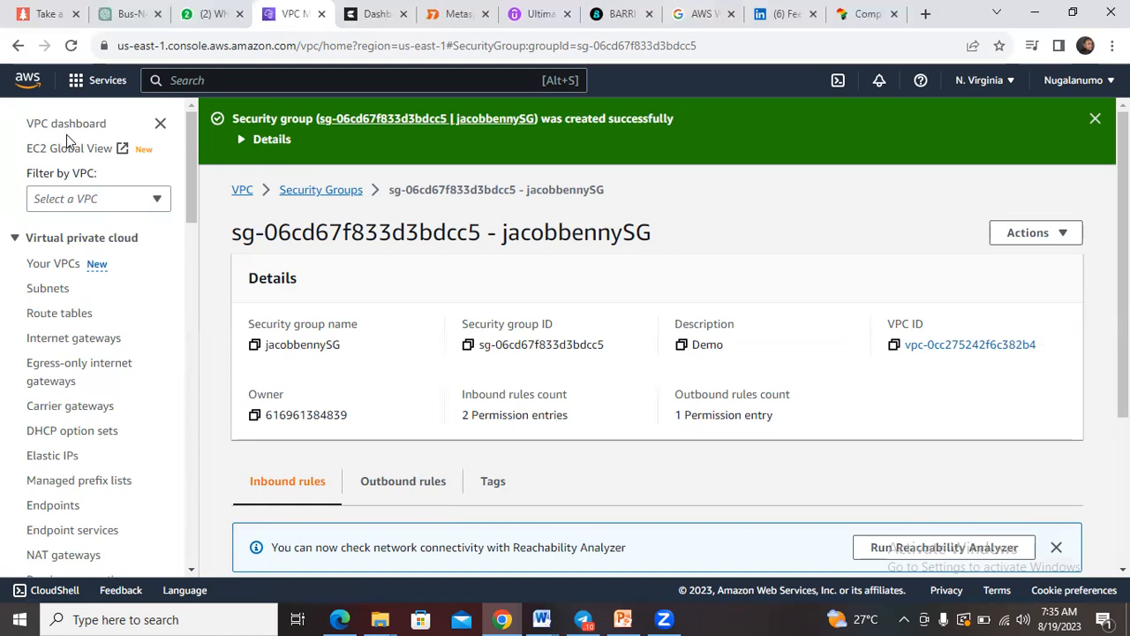
Search the AWS services for EC2 and open its dashboard to review the resources and launch options.
left_click(200, 81)
type("EC2")
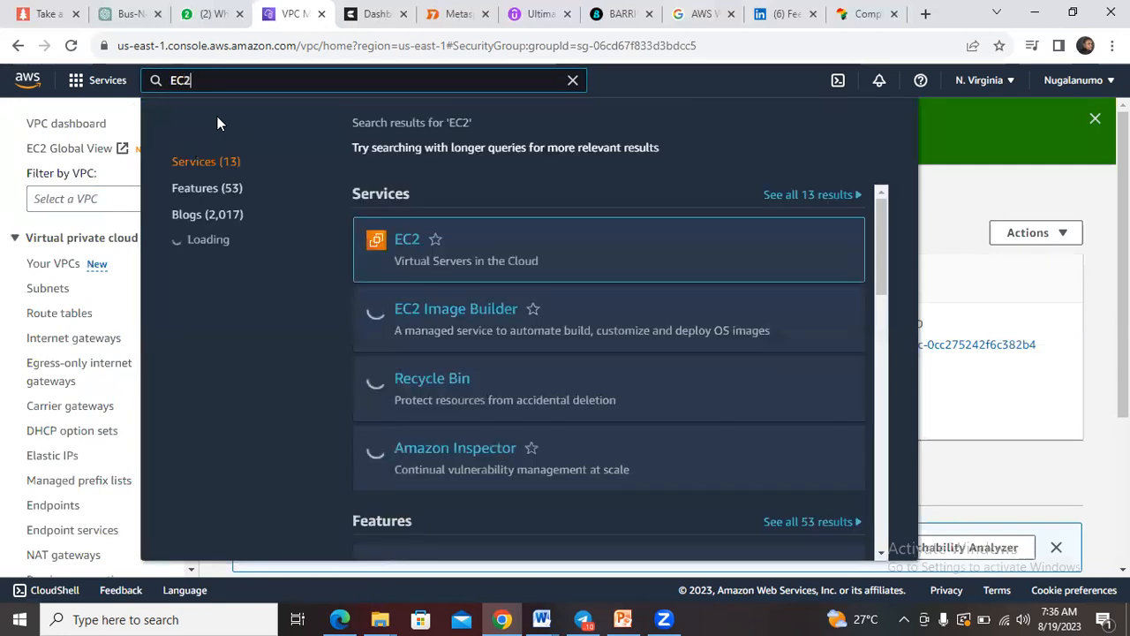
left_click(408, 239)
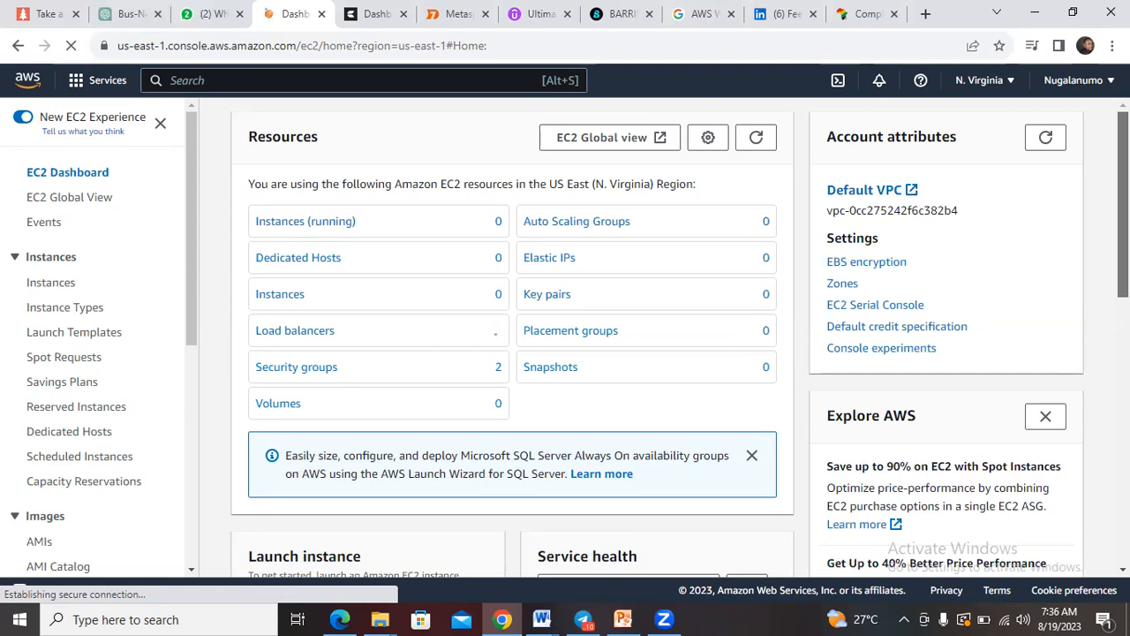
scroll(609, 341, "down", 3)
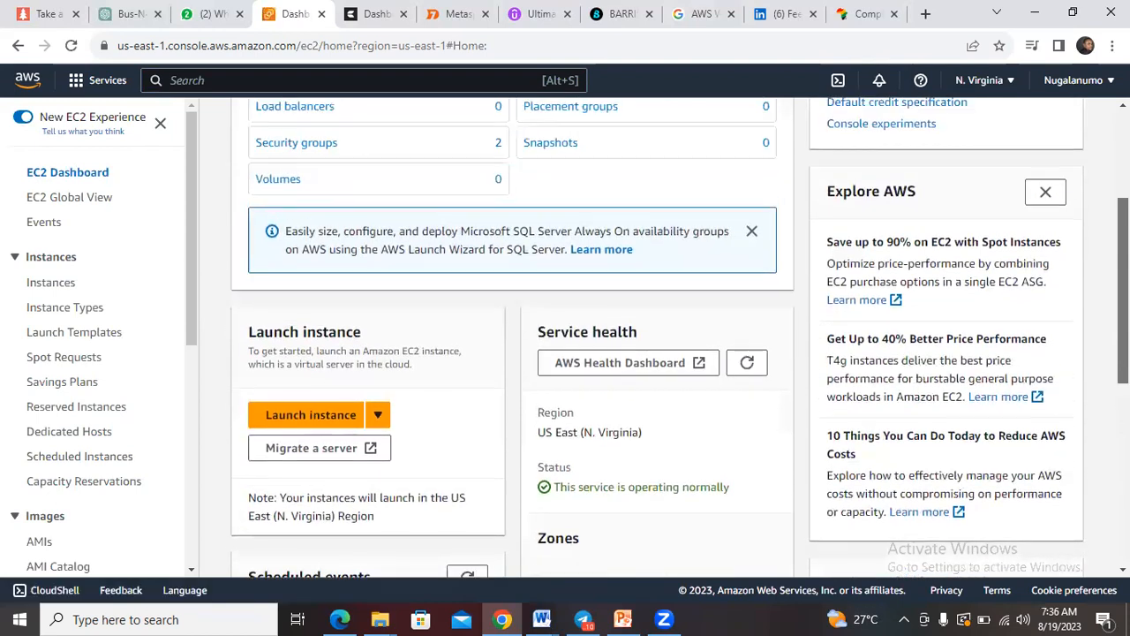
scroll(566, 341, "up", 3)
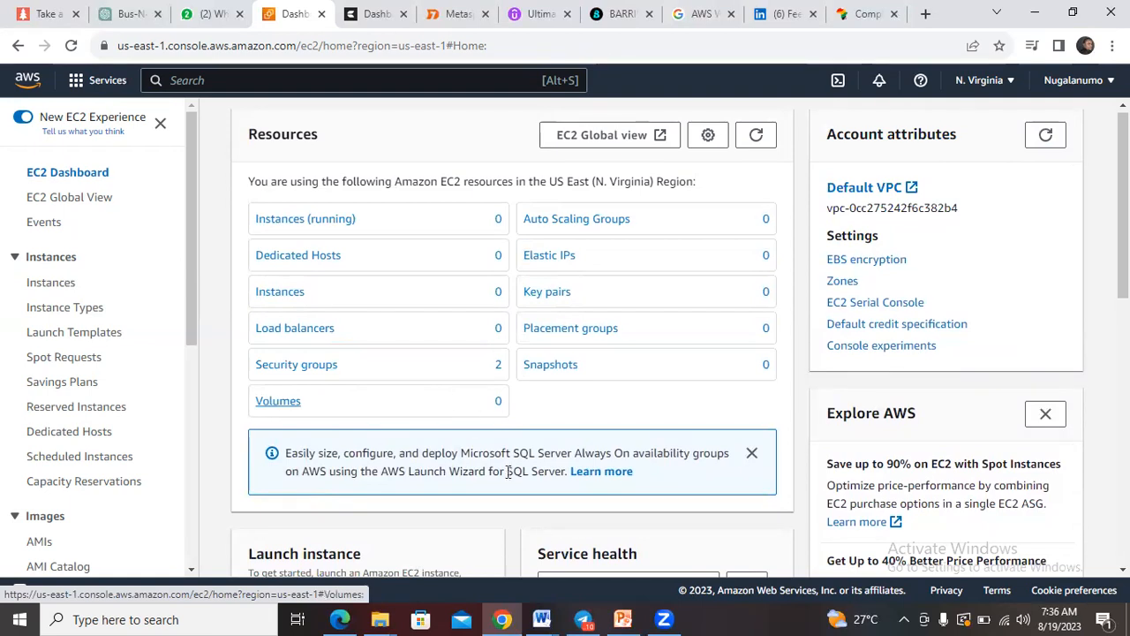
Switch to the PowerPoint presentation and show the first Web Application Firewall (WAF) slide.
left_click(622, 618)
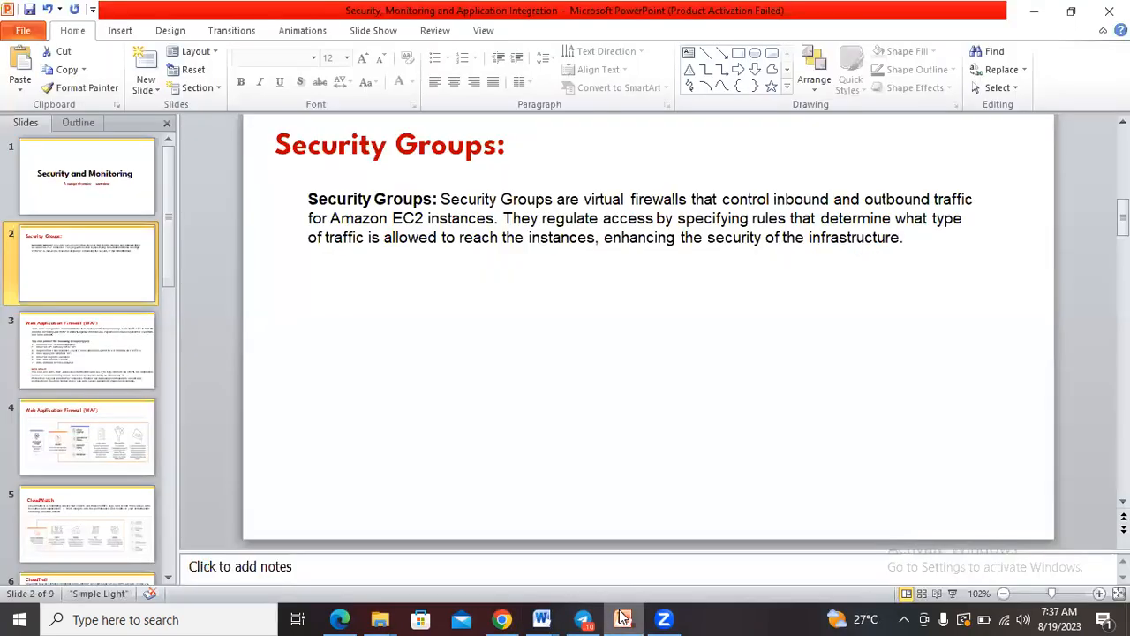
left_click(104, 346)
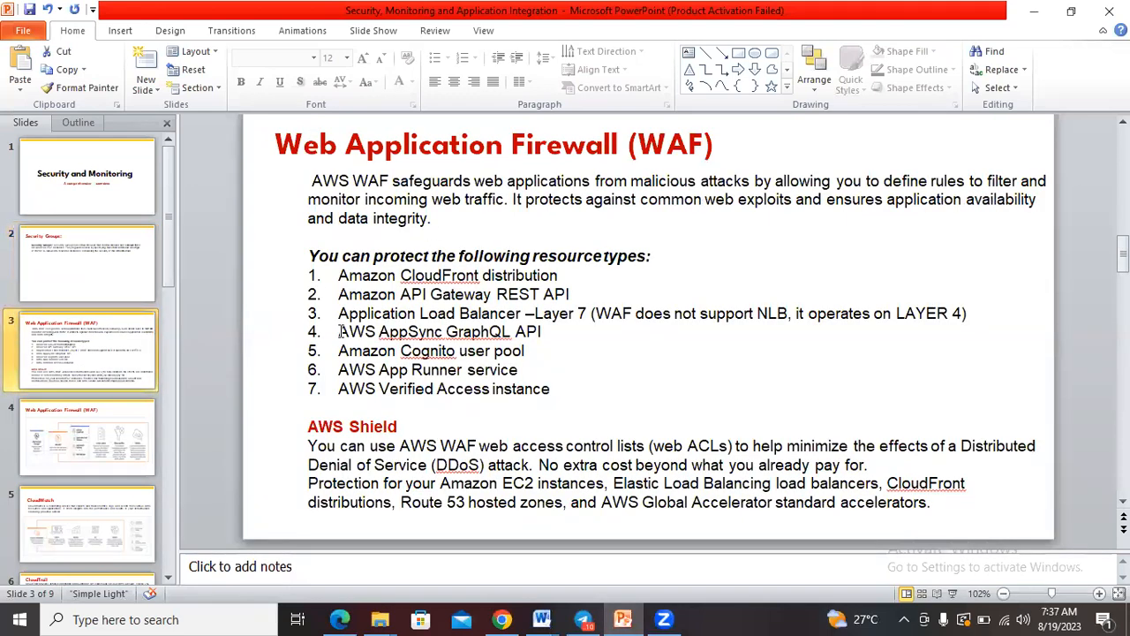
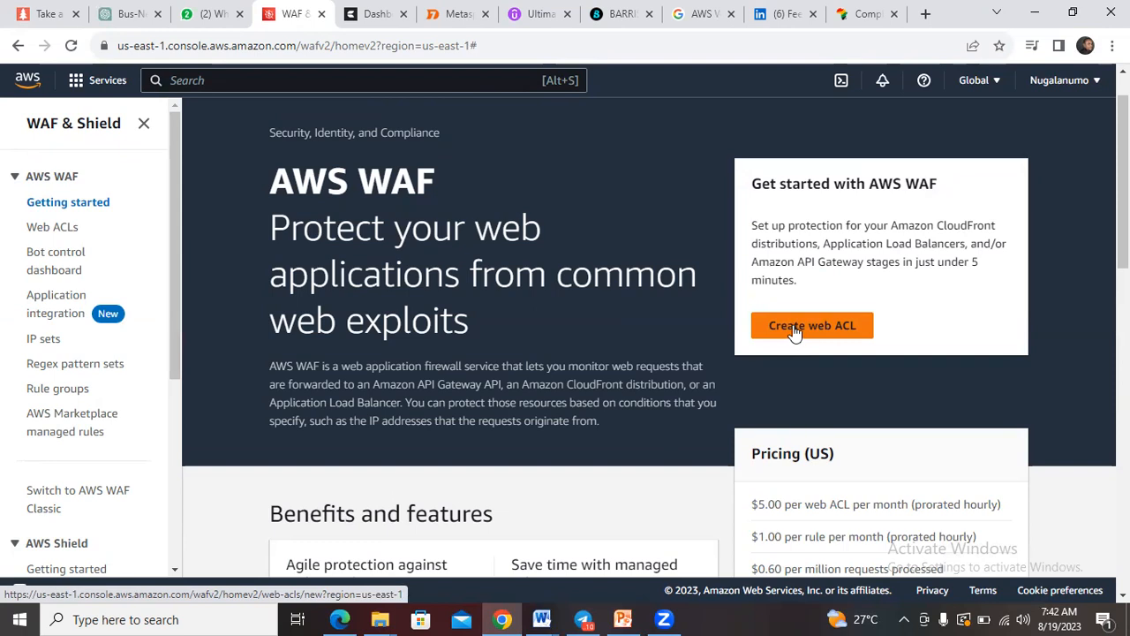
Start a new AWS WAF web ACL named after its owner with the suffix 1 and described as "demo".
left_click(795, 331)
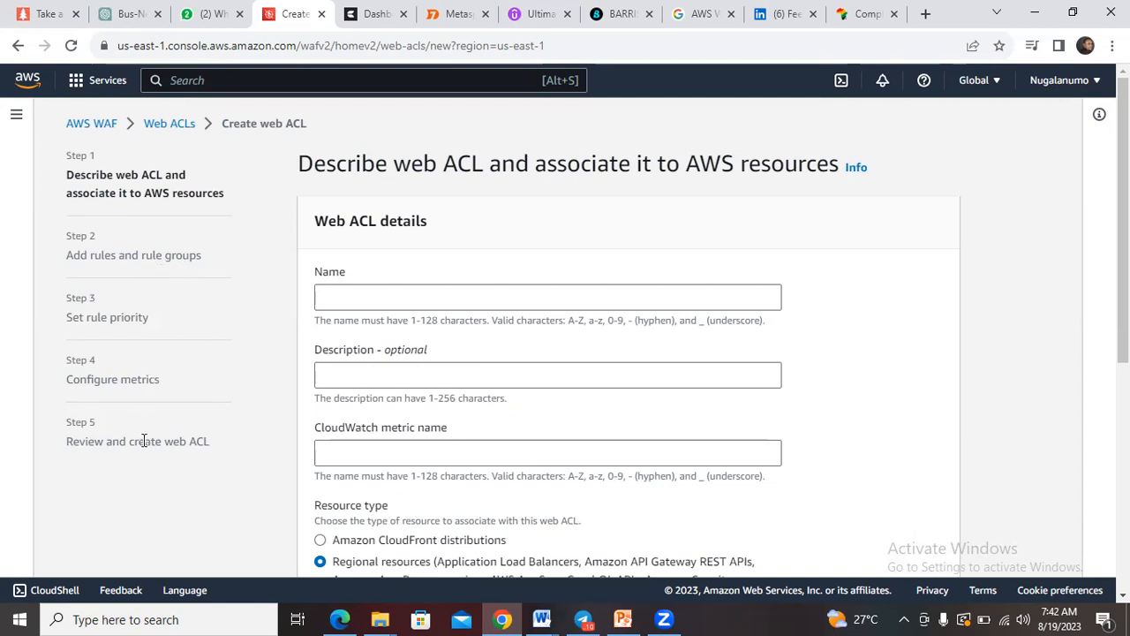
left_click(410, 293)
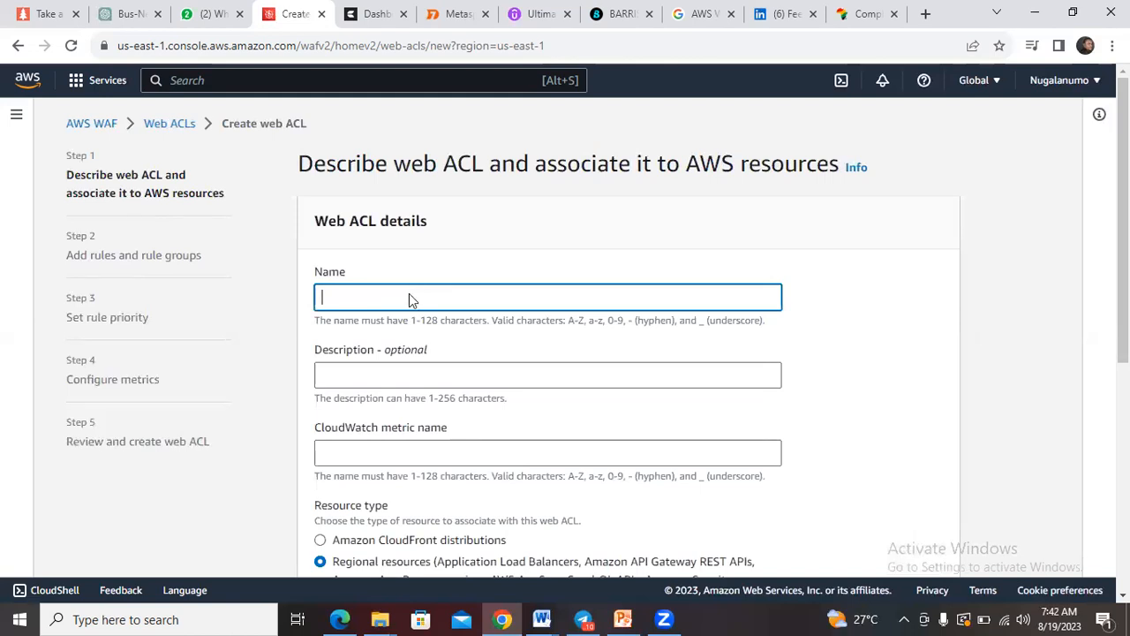
type("jacobbenny")
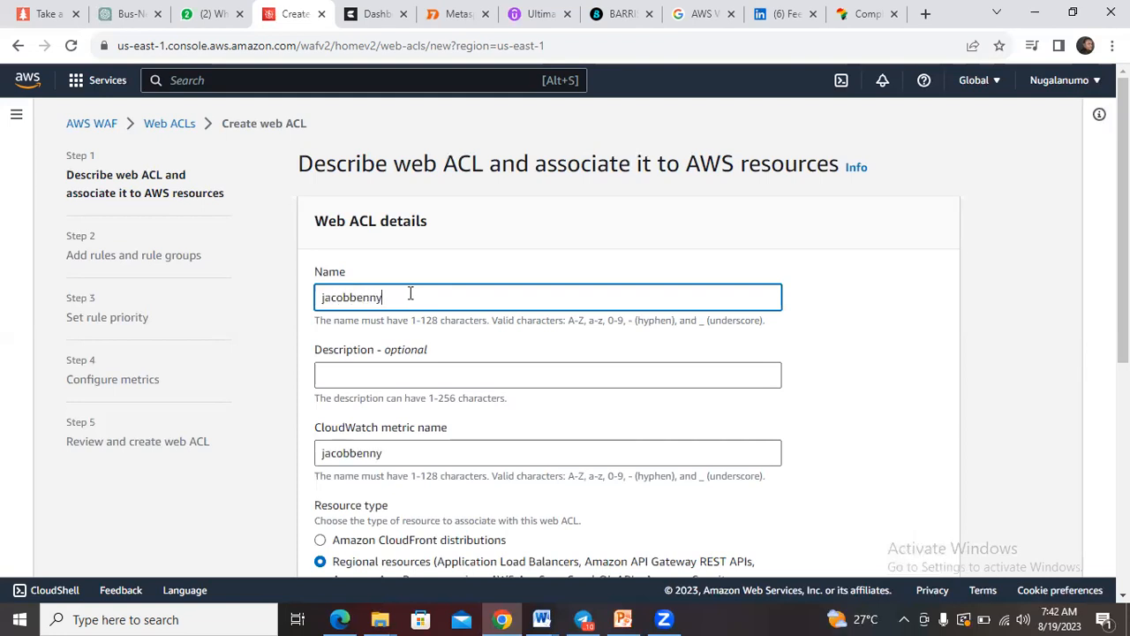
type("1")
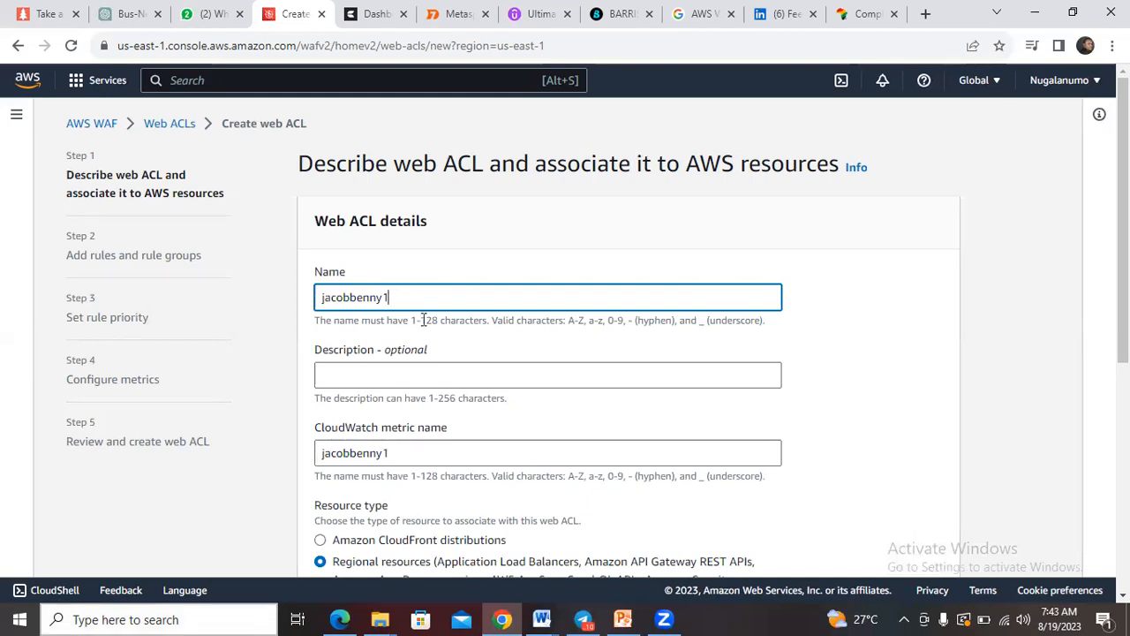
left_click(399, 370)
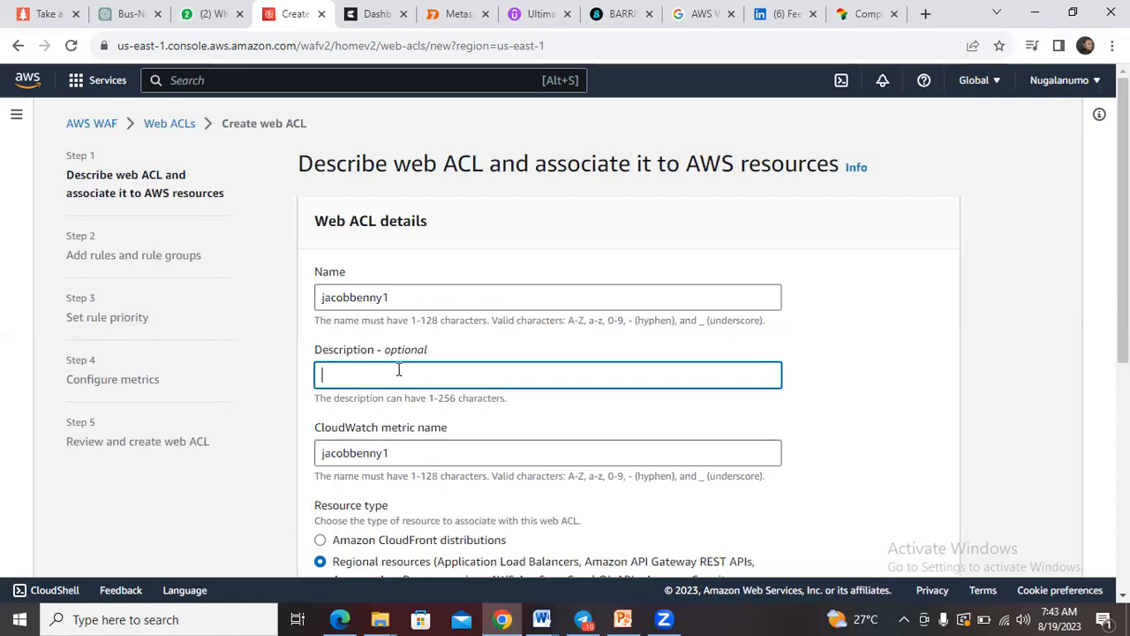
type("demo")
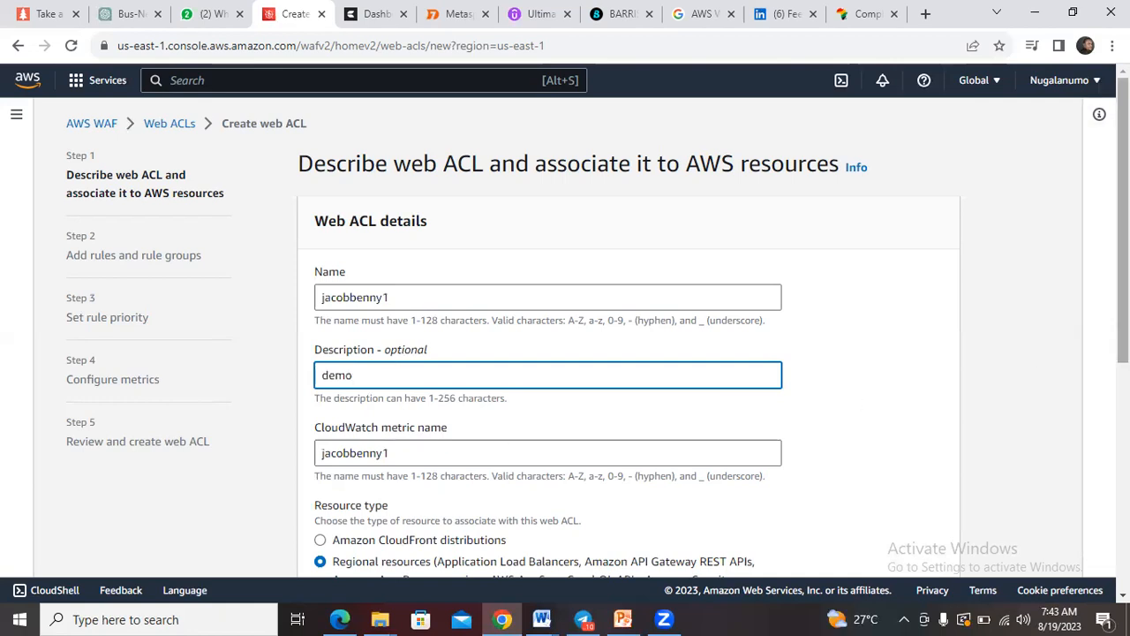
Keep regional resources in US East (N. Virginia) without associated AWS resources, and continue to the web ACL's rules and rule groups.
left_click_drag(1123, 325, 1123, 396)
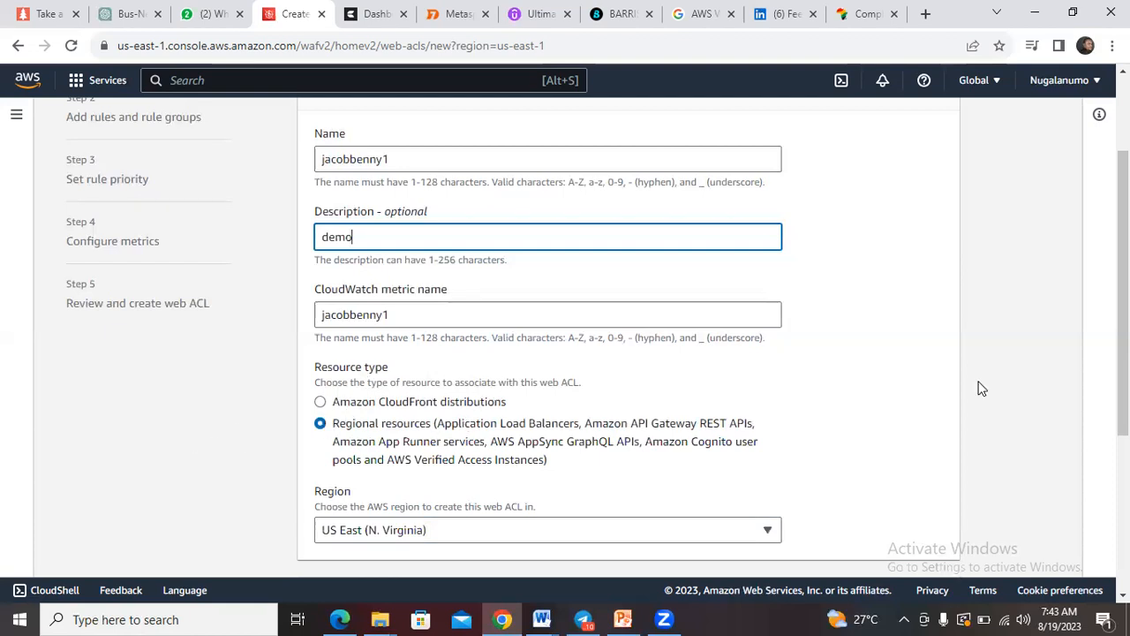
scroll(945, 420, "down", 3)
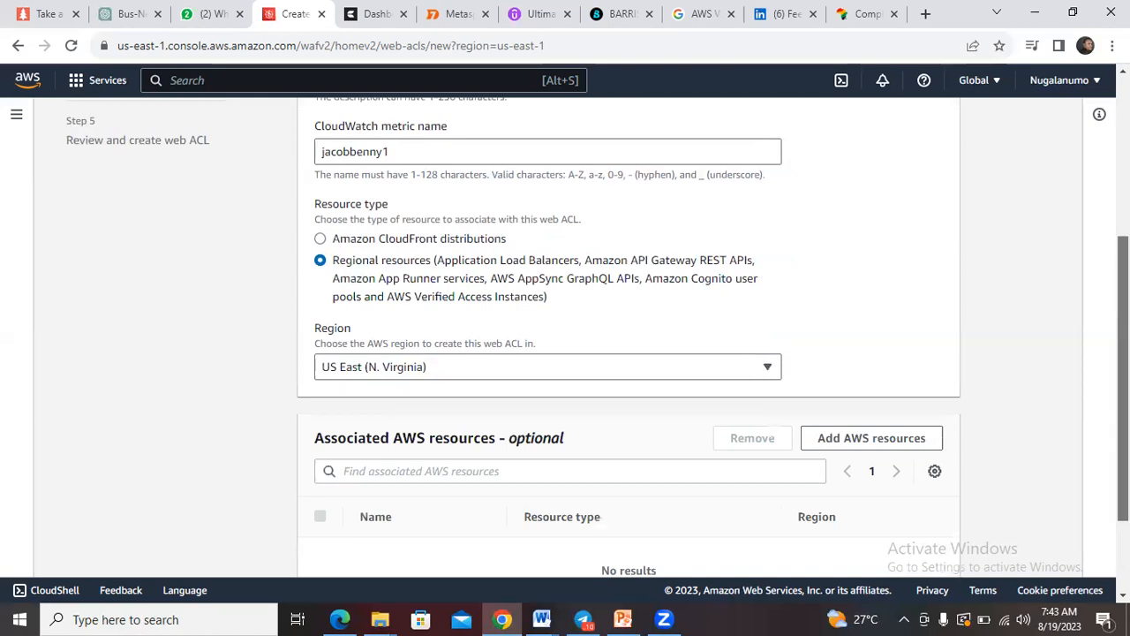
scroll(1123, 380, "down", 2)
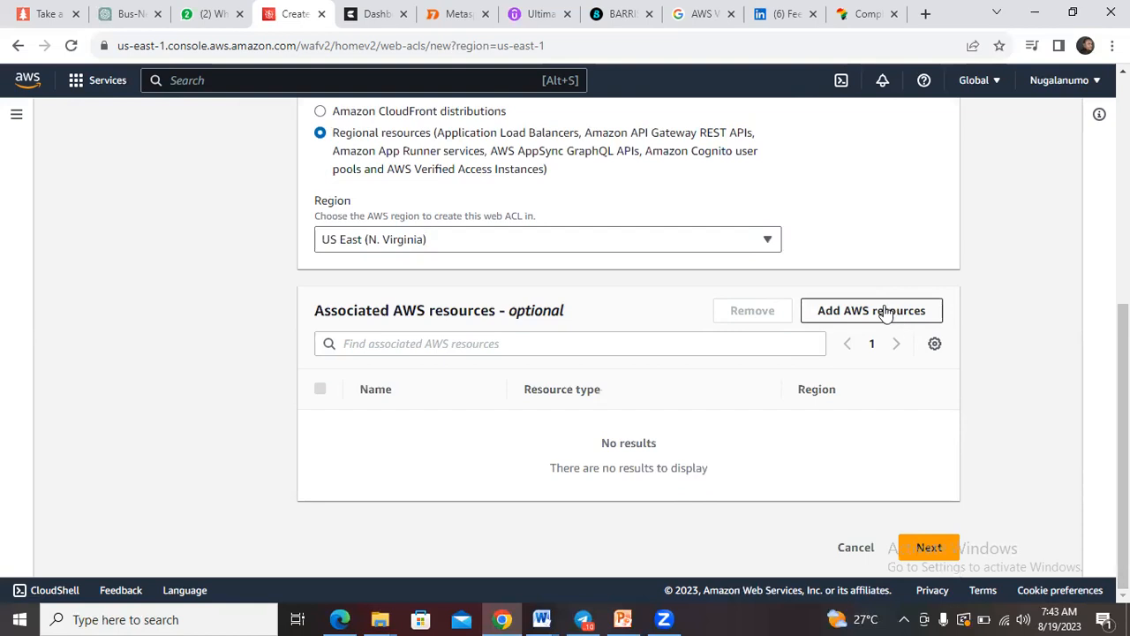
left_click(928, 548)
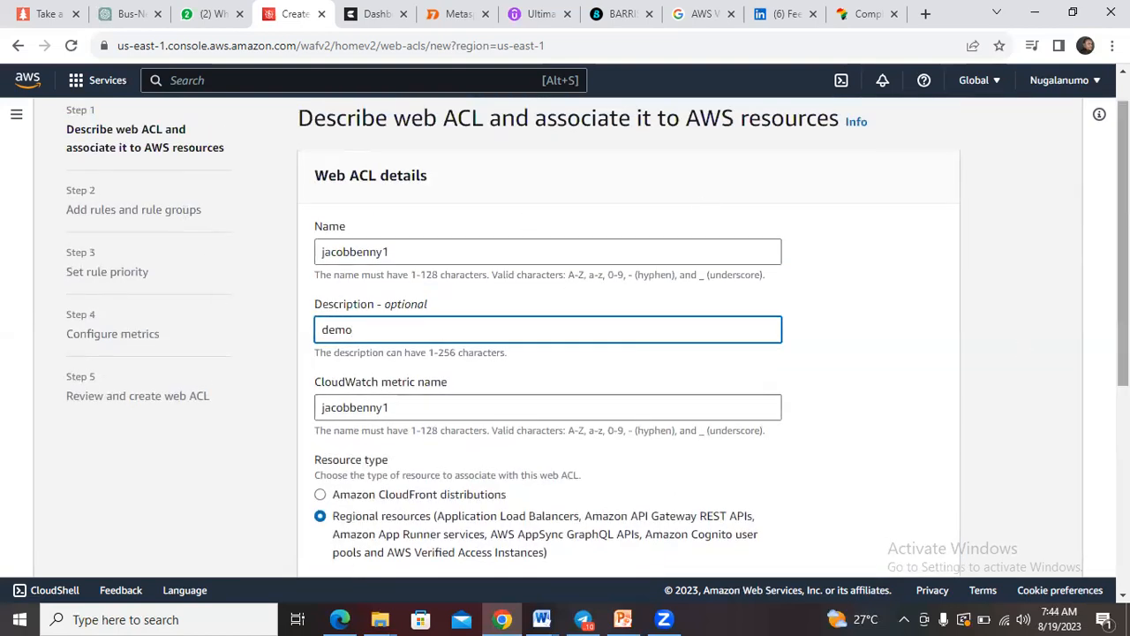
scroll(986, 539, "down", 5)
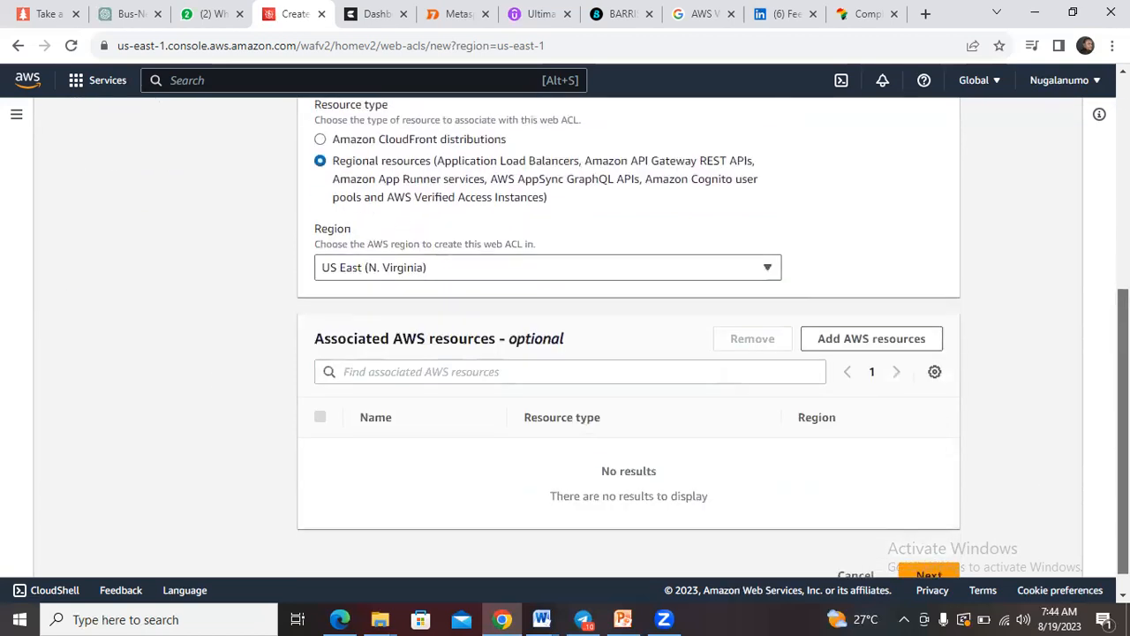
left_click(950, 545)
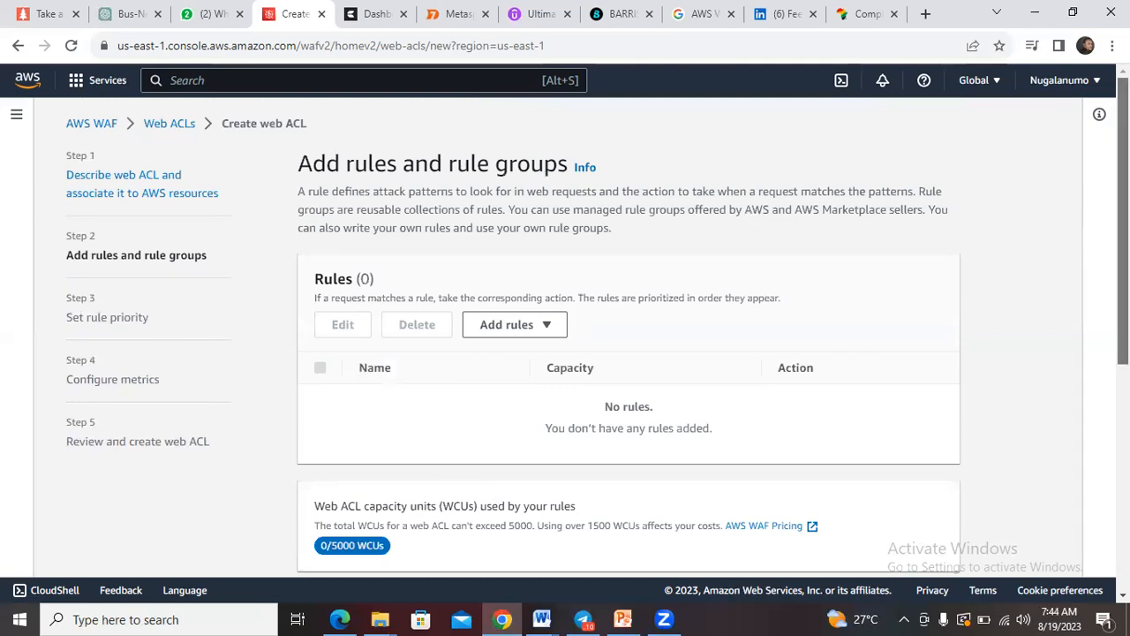
Set the web ACL's default action for unmatched requests to Block and continue to the rule priority settings.
scroll(598, 327, "down", 2)
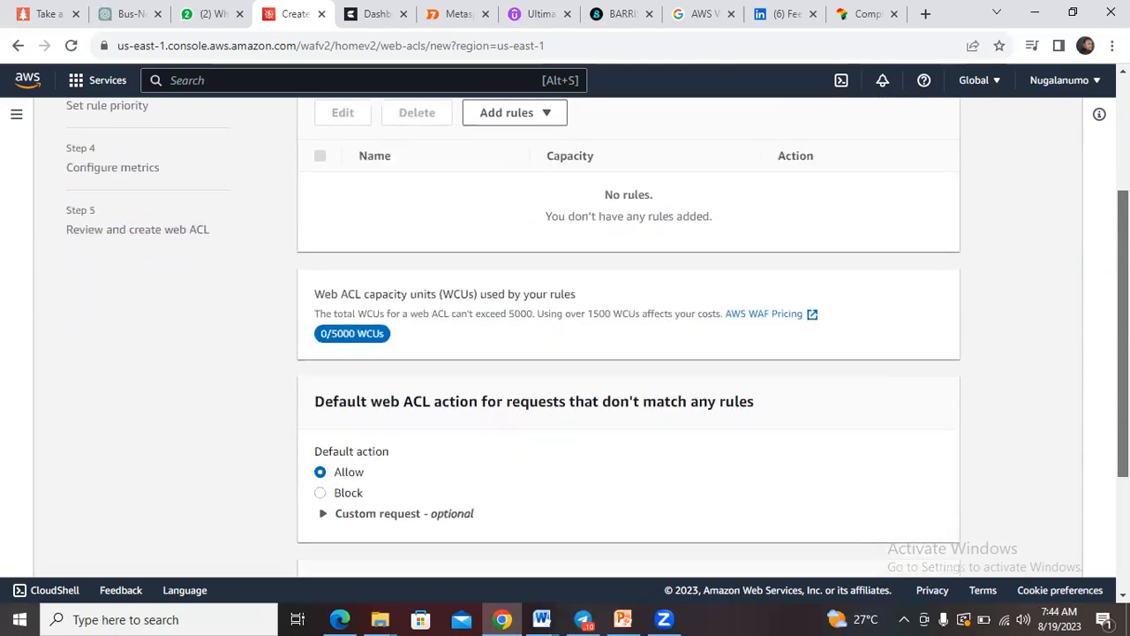
scroll(598, 335, "down", 2)
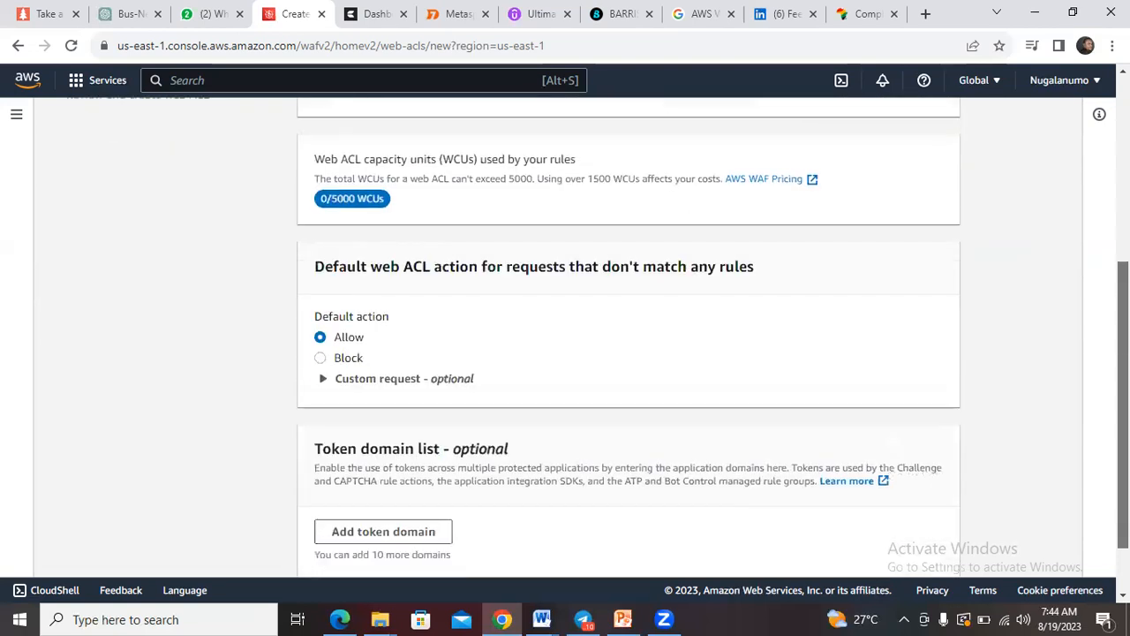
scroll(628, 335, "up", 1)
scroll(628, 335, "up", 2)
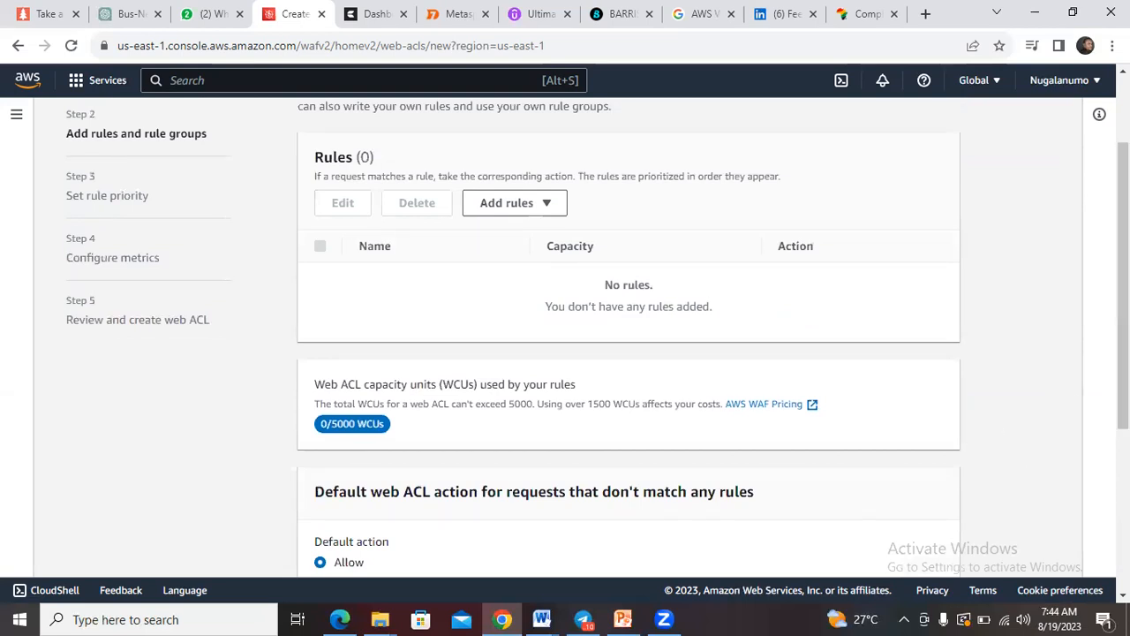
scroll(821, 389, "down", 2)
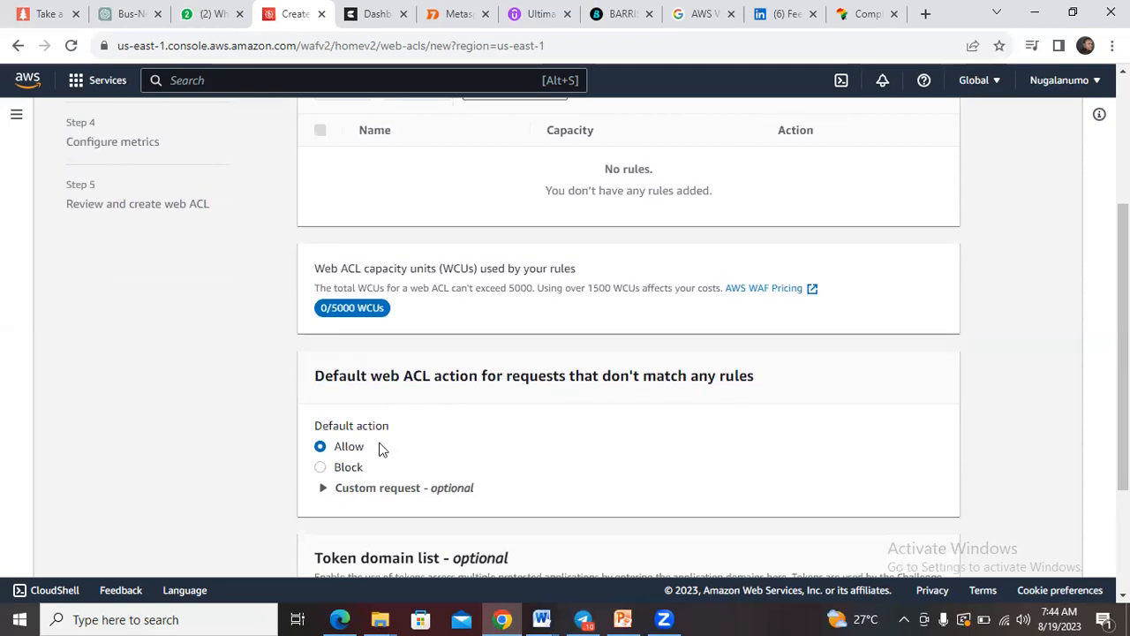
left_click(321, 468)
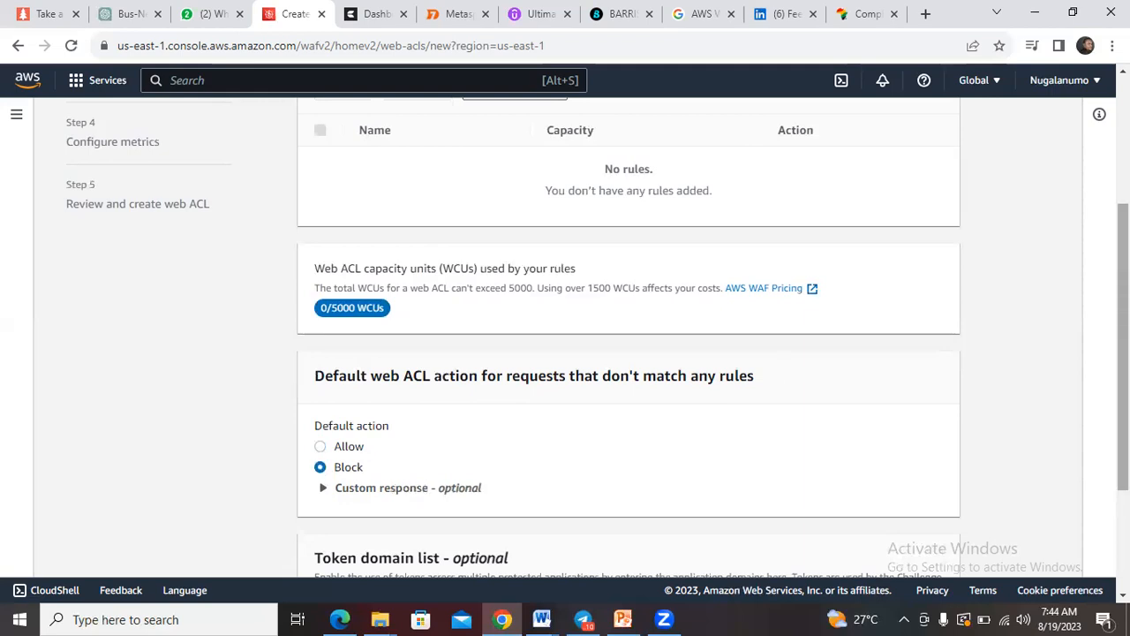
scroll(1123, 347, "down", 2)
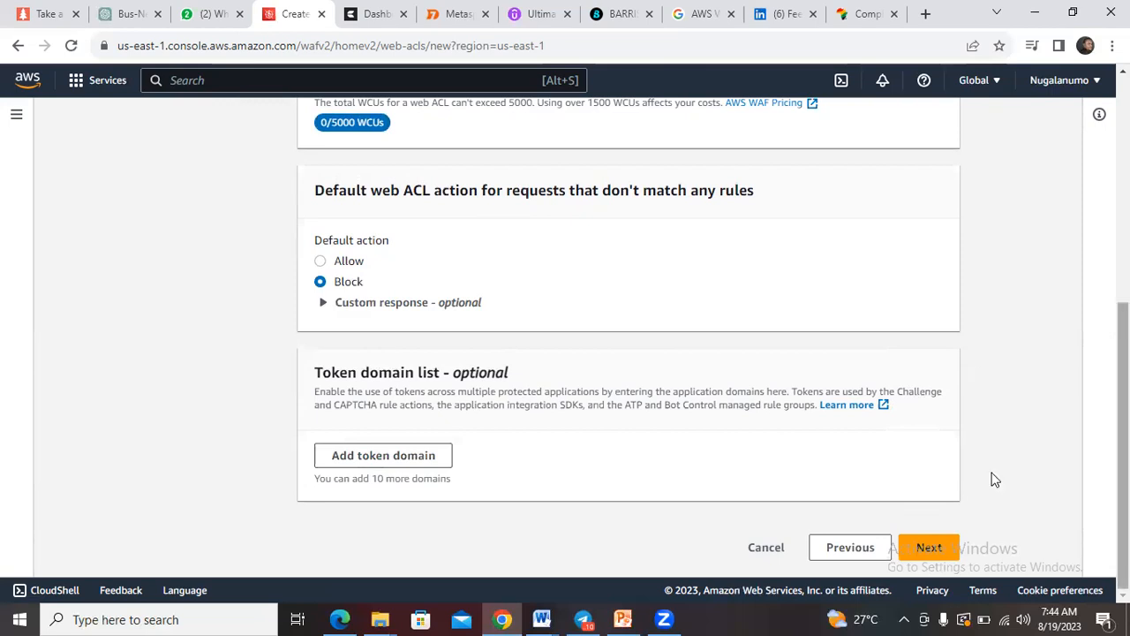
left_click(928, 548)
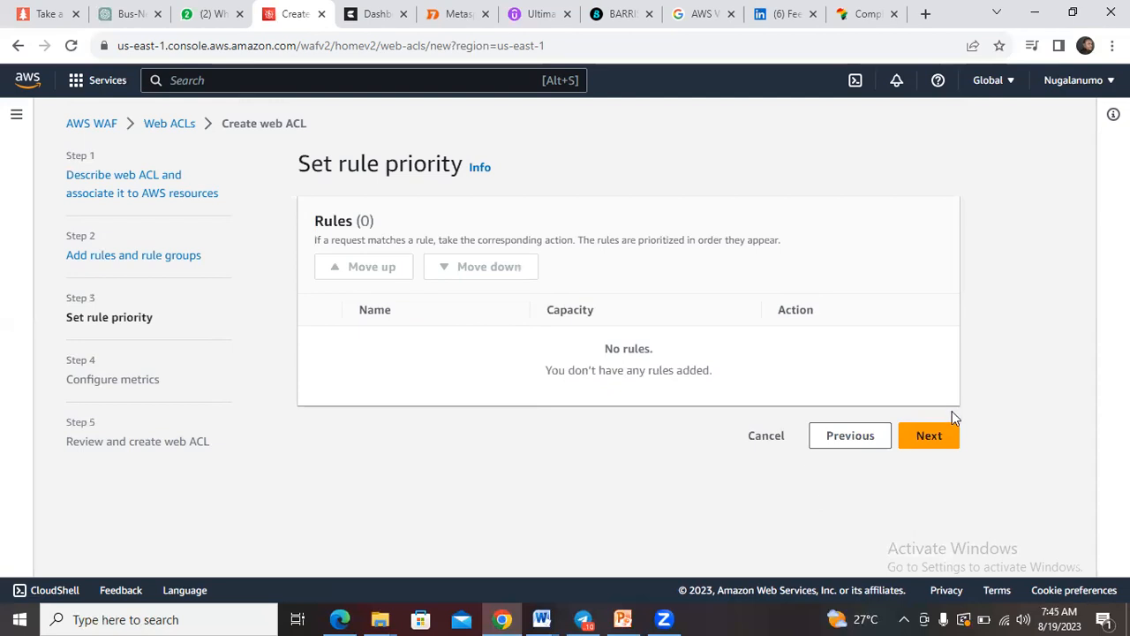
Continue past rule priority, keep sampled requests disabled in the metrics settings, and proceed to the web ACL review.
left_click(944, 435)
left_click(944, 435)
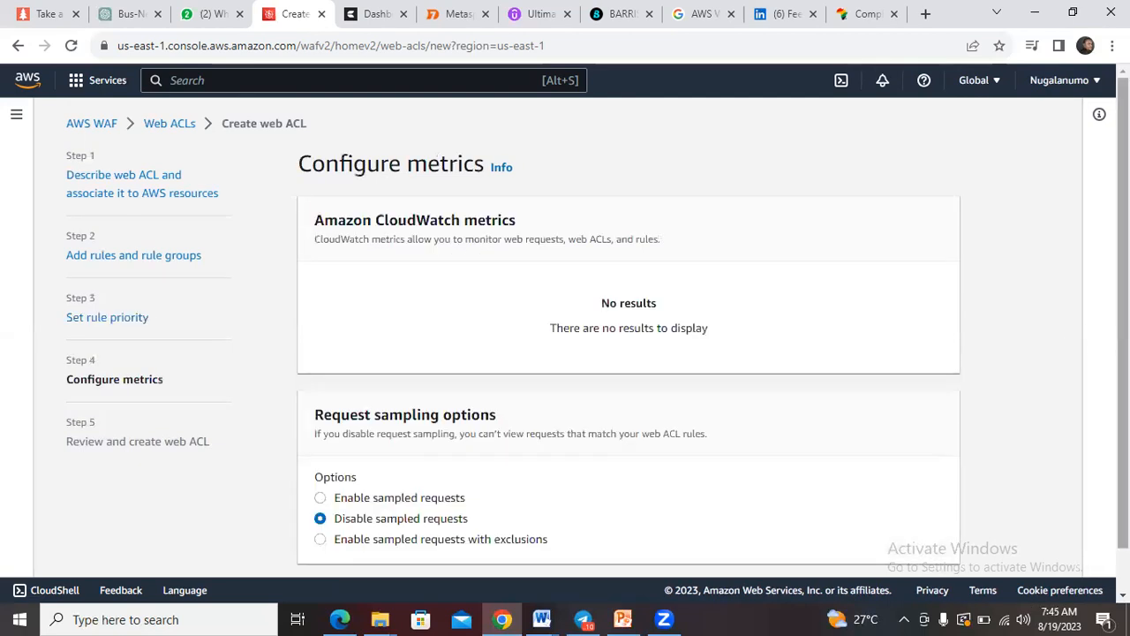
scroll(598, 329, "down", 2)
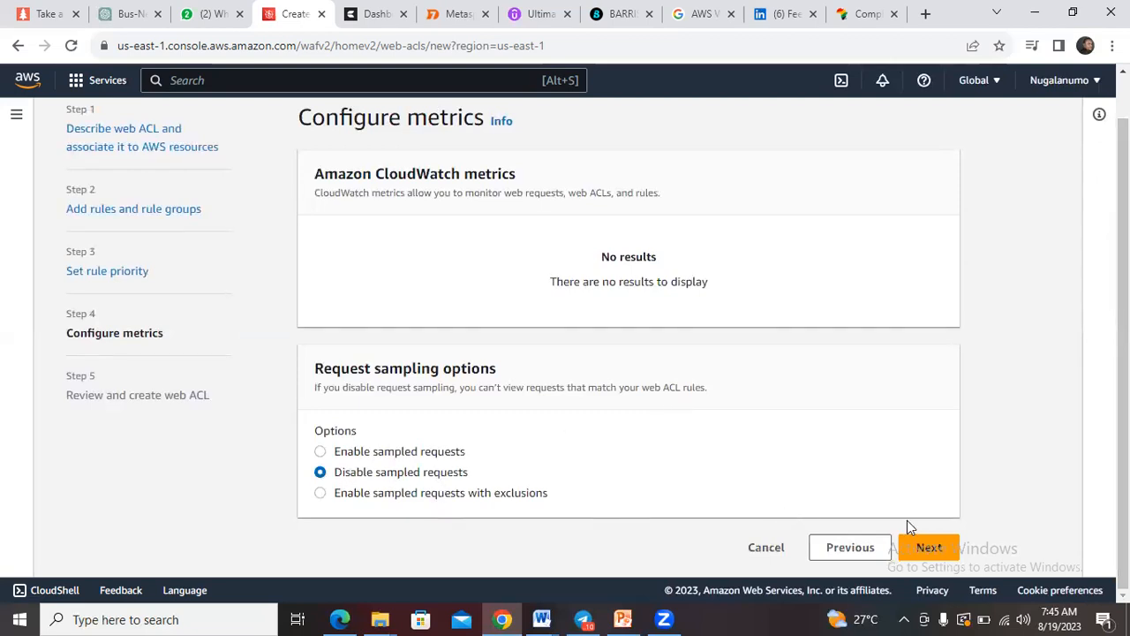
left_click(929, 547)
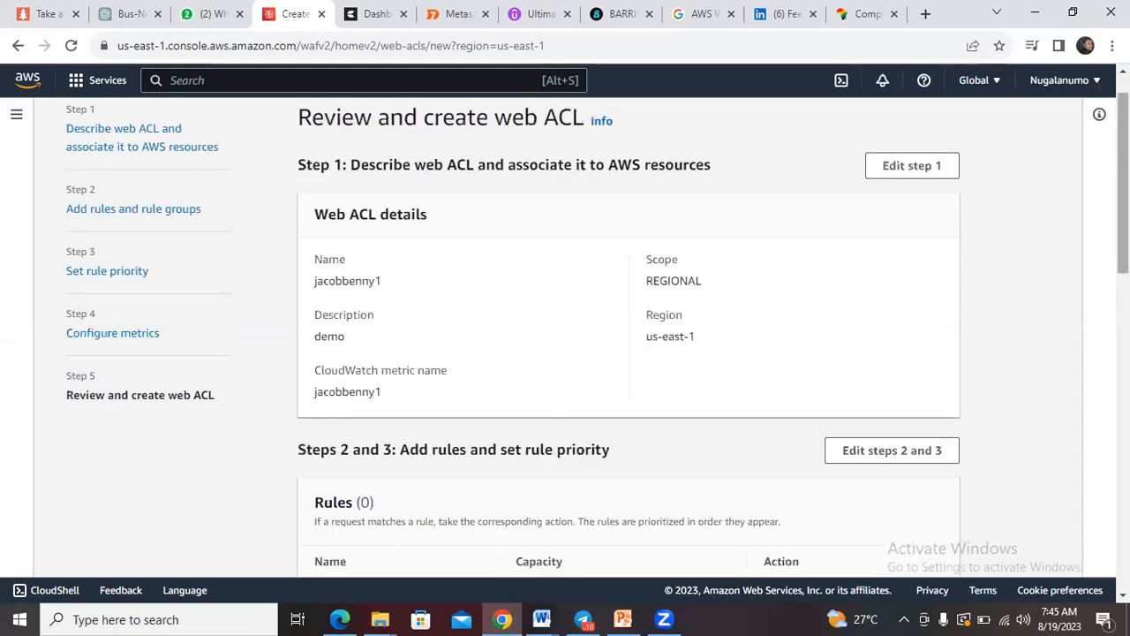
Review the web ACL summary and reopen its rules and rule priority for editing.
scroll(597, 334, "down", 3)
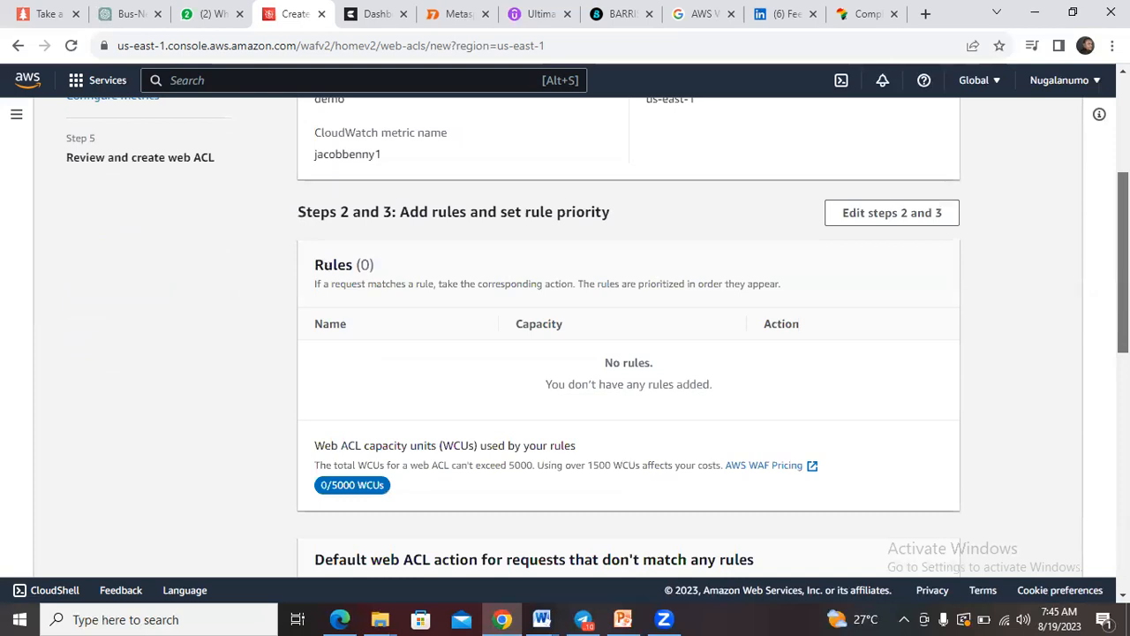
scroll(857, 324, "down", 1)
scroll(858, 324, "up", 2)
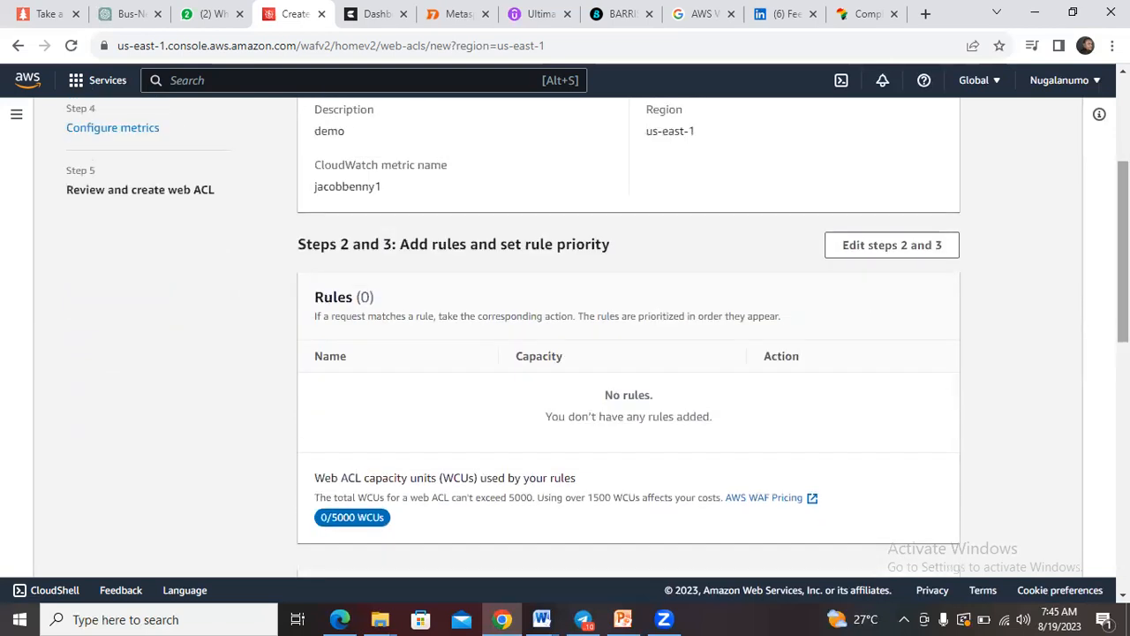
scroll(597, 337, "down", 2)
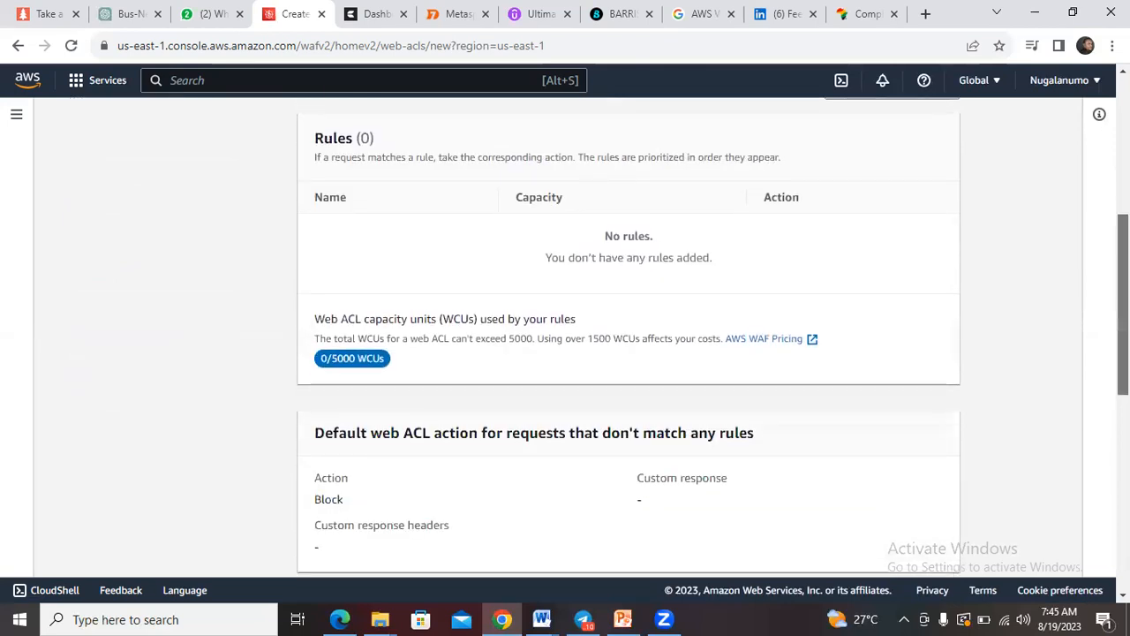
scroll(1074, 280, "up", 2)
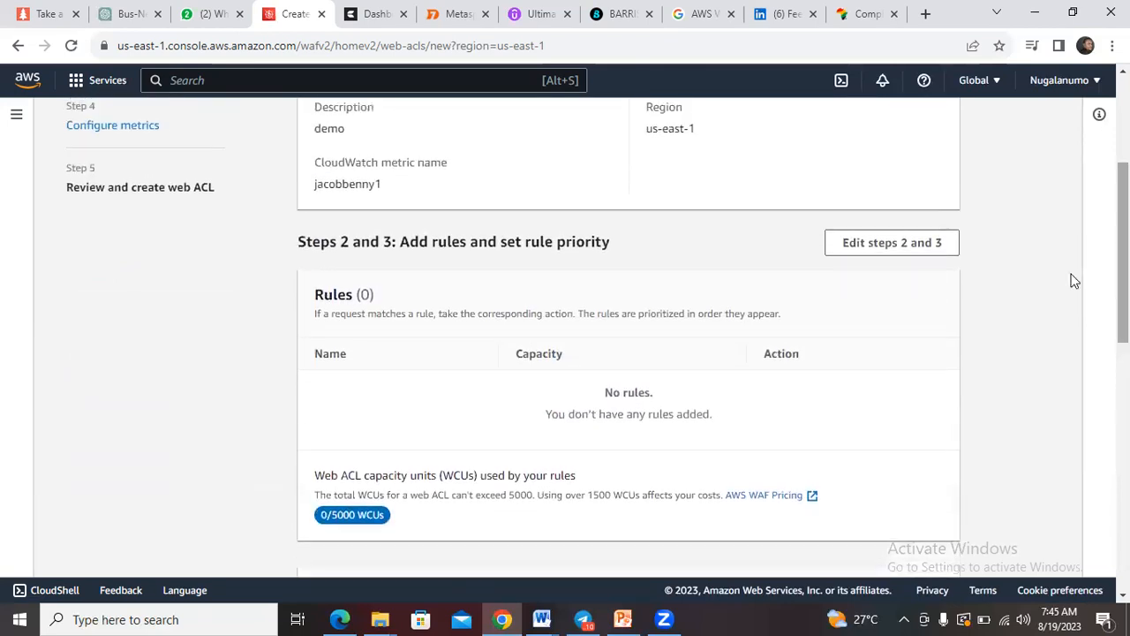
left_click(919, 252)
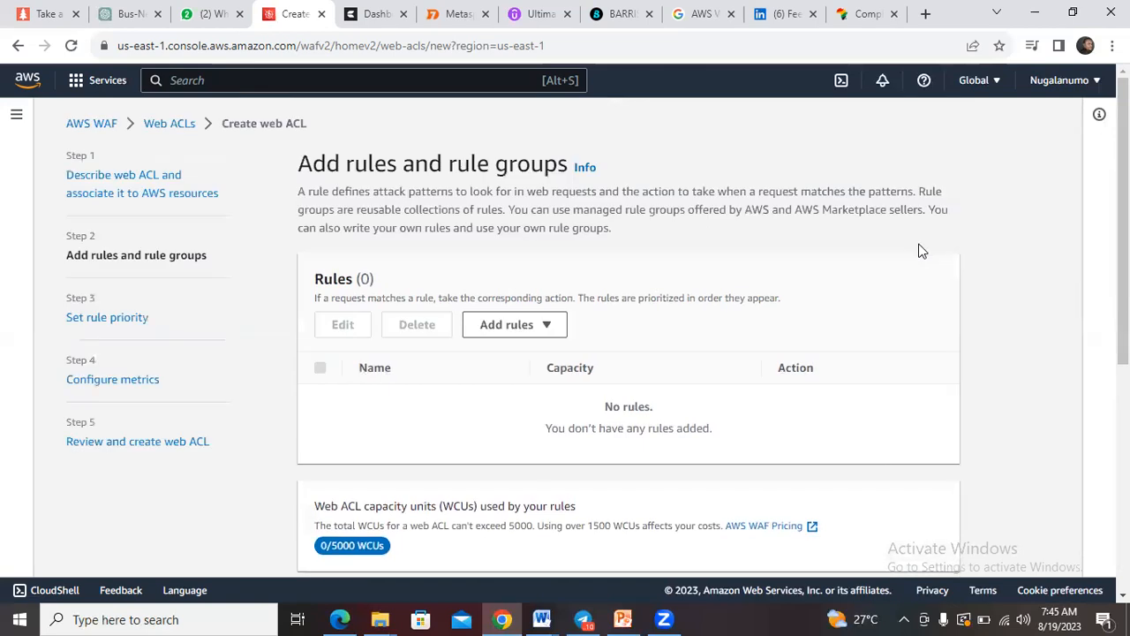
Start adding a custom rule to the web ACL instead of a managed rule group.
left_click_drag(1123, 248, 1122, 315)
scroll(704, 262, "up", 1)
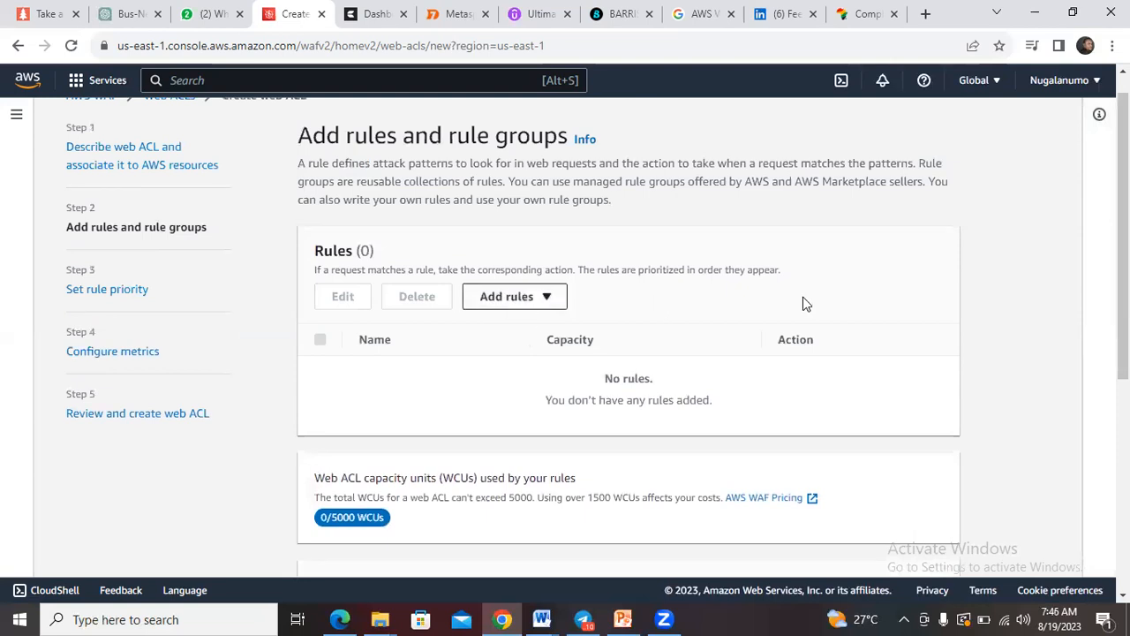
mouse_move(1122, 247)
left_mouse_down()
mouse_move(1123, 442)
mouse_move(1123, 269)
left_mouse_up()
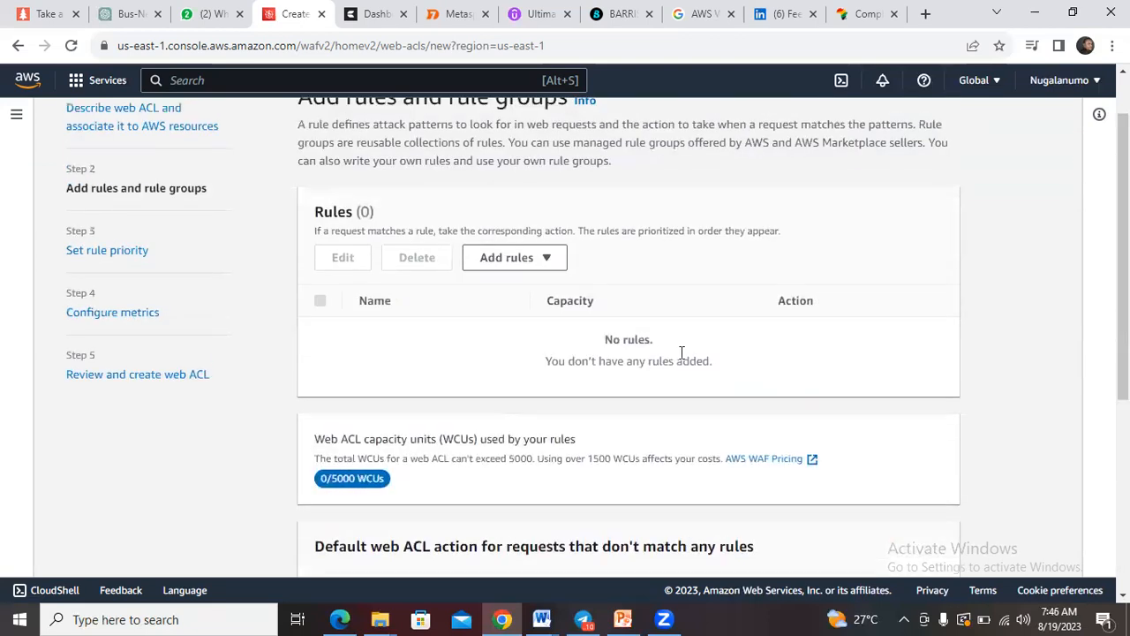
left_click(550, 261)
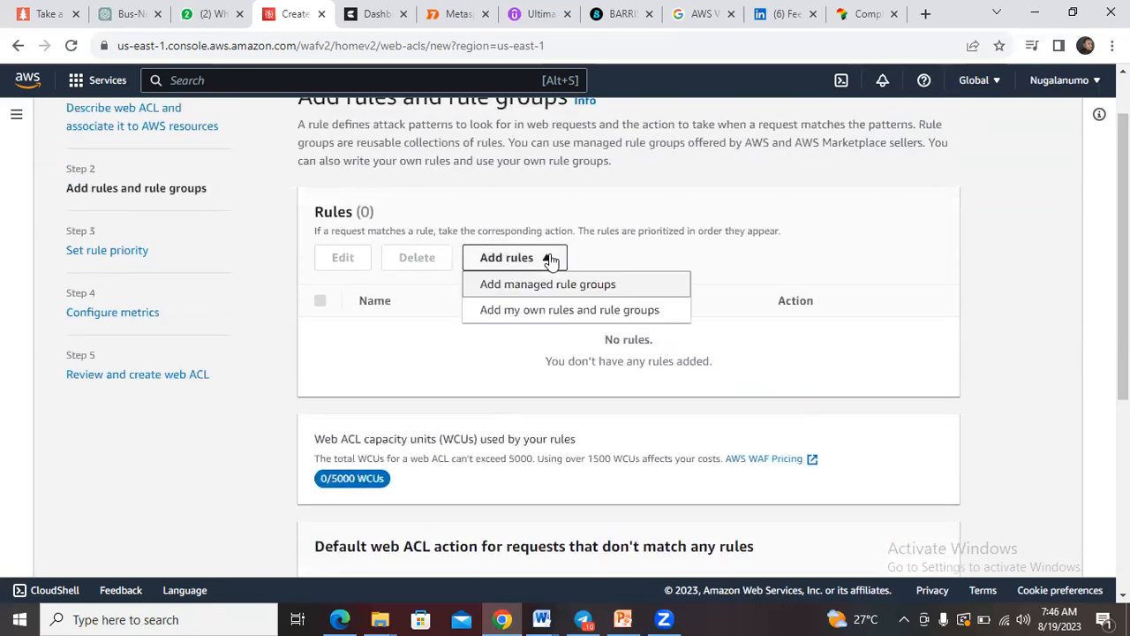
left_click(579, 312)
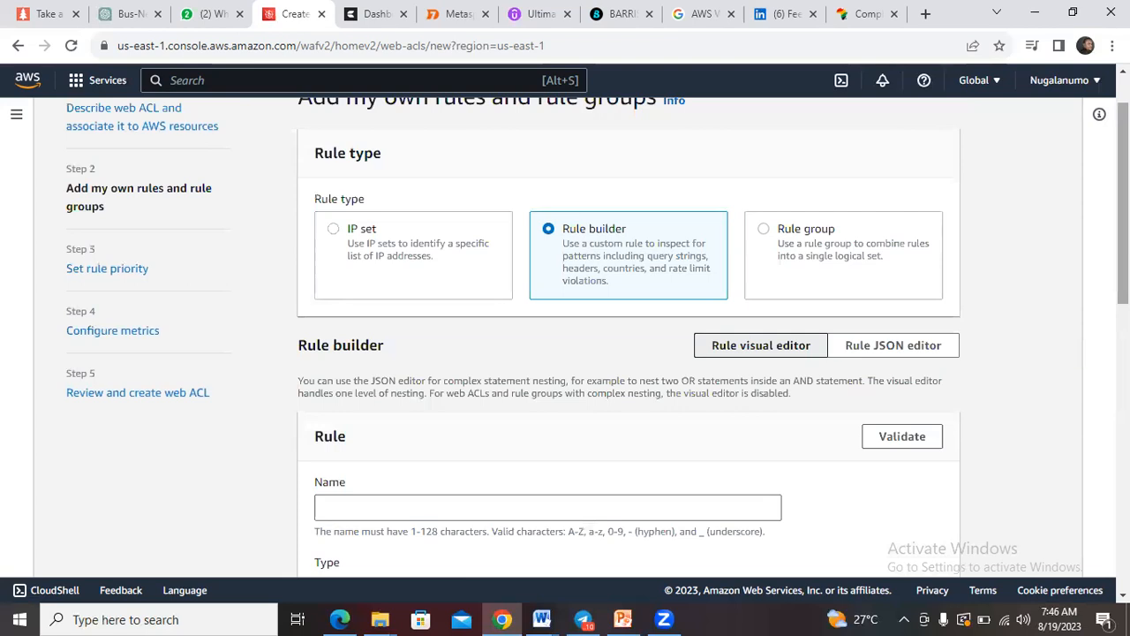
Name the rule HTTP-method-for-login in the rule builder and make it a rate-based rule.
scroll(1124, 265, "down", 2)
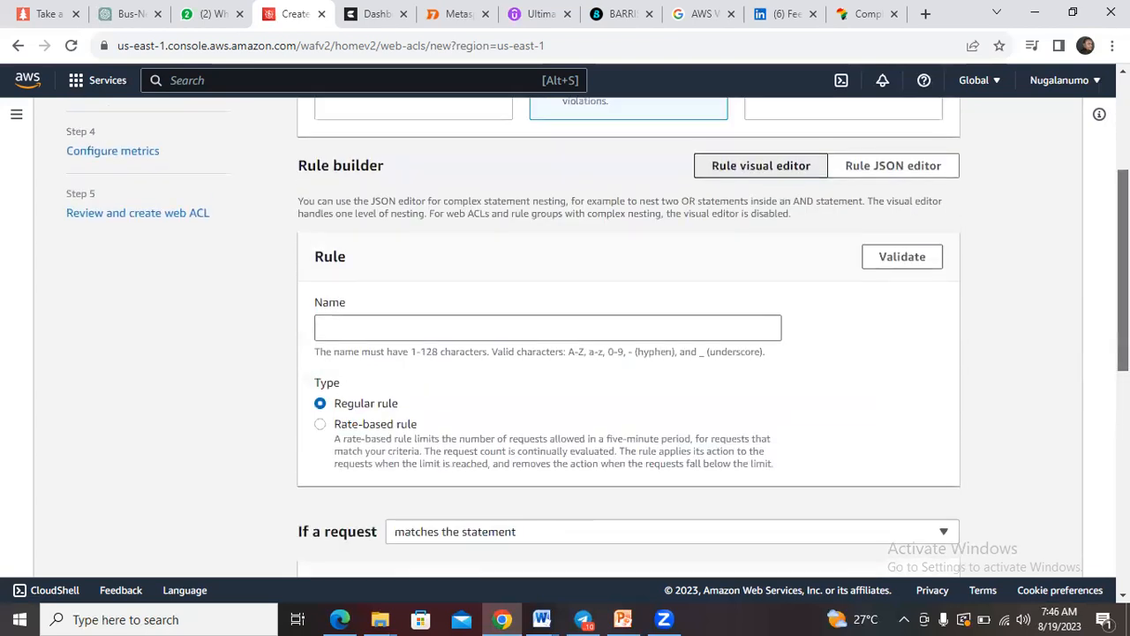
left_click(432, 340)
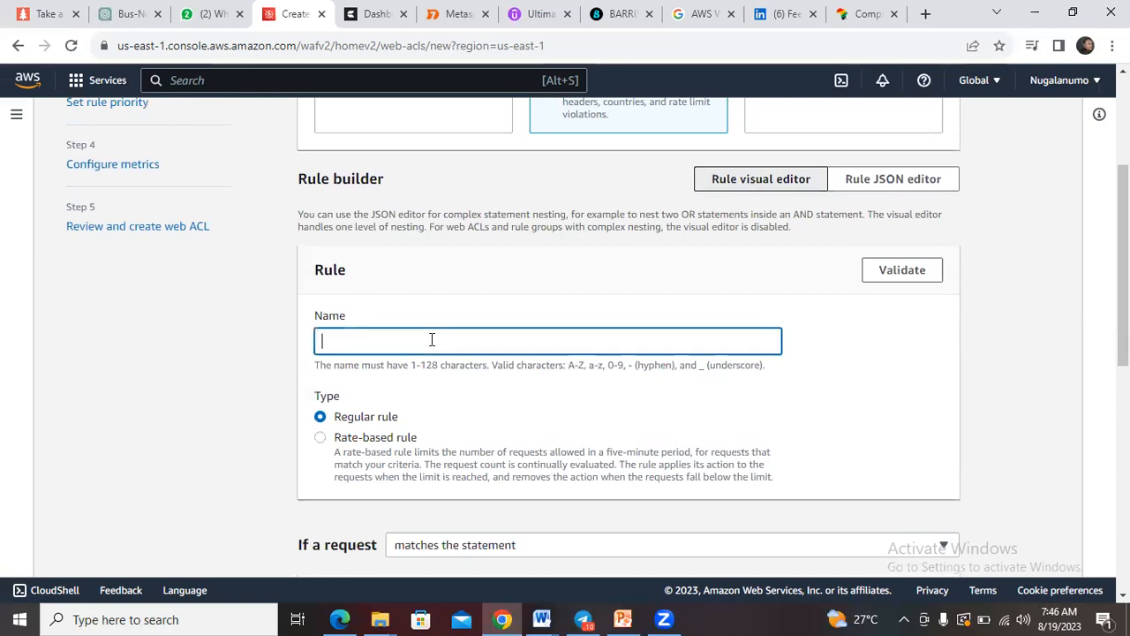
type("HTTP-methe")
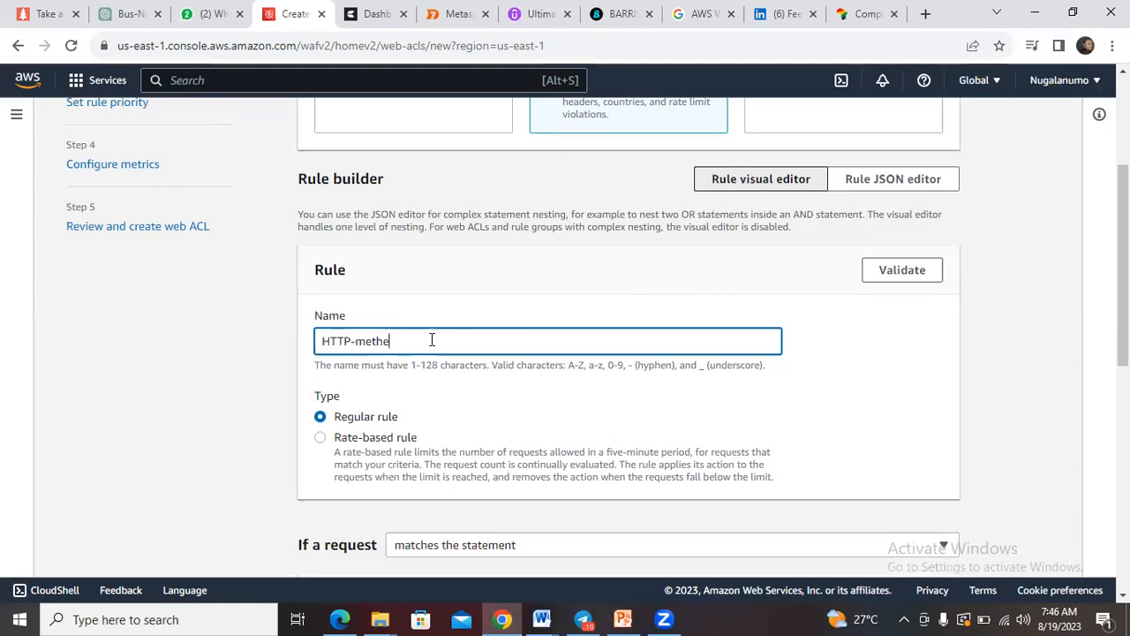
key("BackSpace")
type("od-for")
type(" lo")
key("BackSpace")
key("BackSpace")
type("-login")
left_click(321, 440)
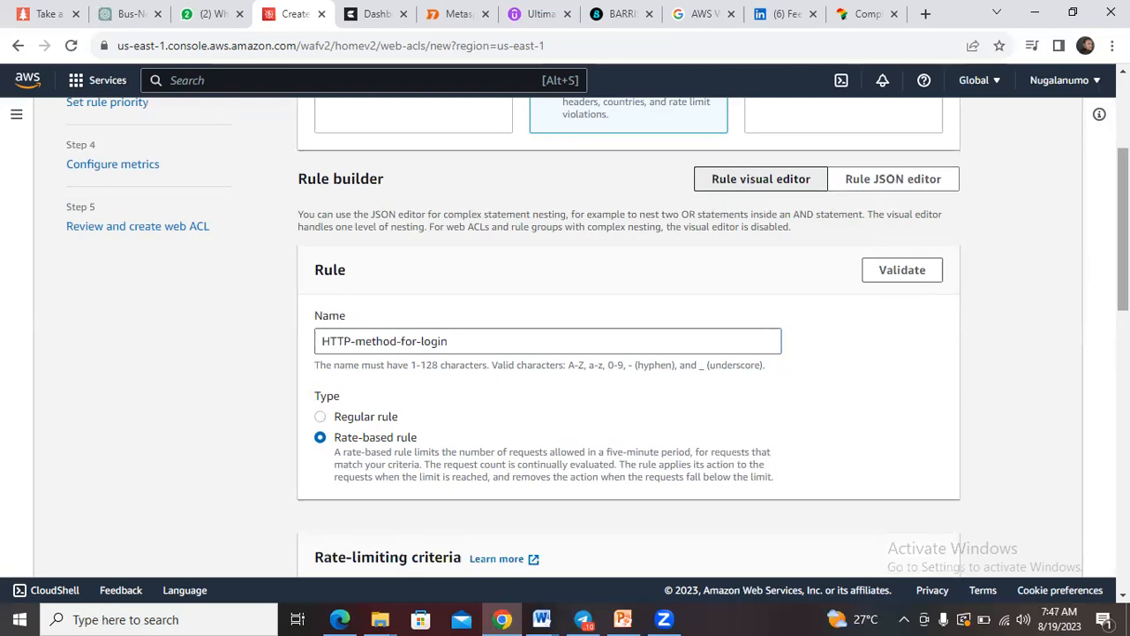
Set the rule's rate limit to 101 requests in the rate-limiting criteria.
scroll(628, 344, "down", 3)
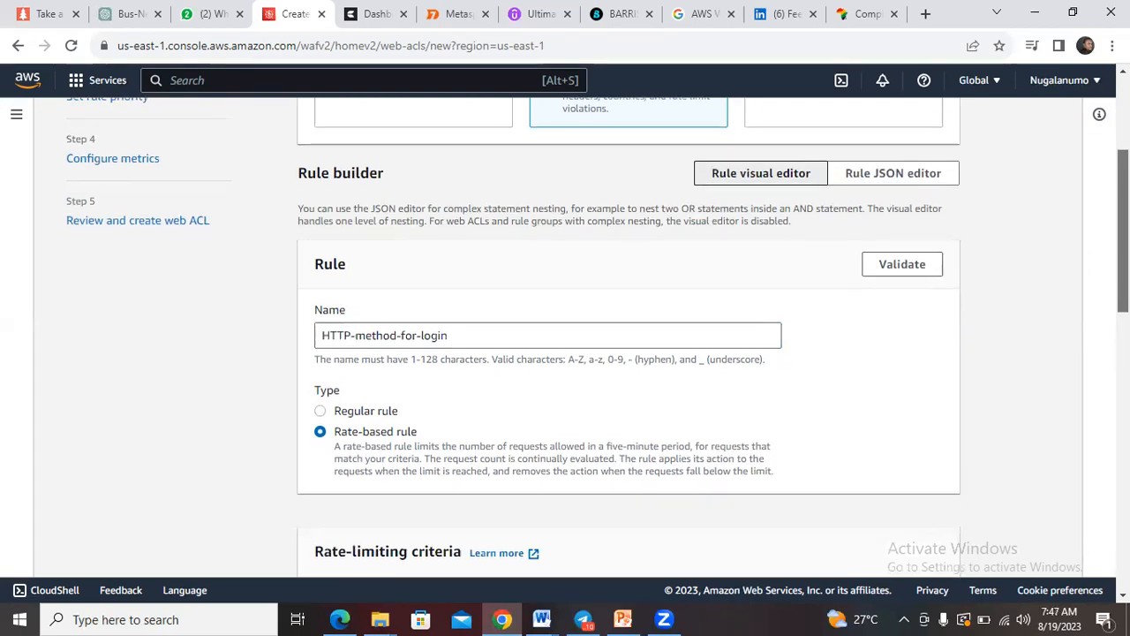
scroll(627, 345, "down", 2)
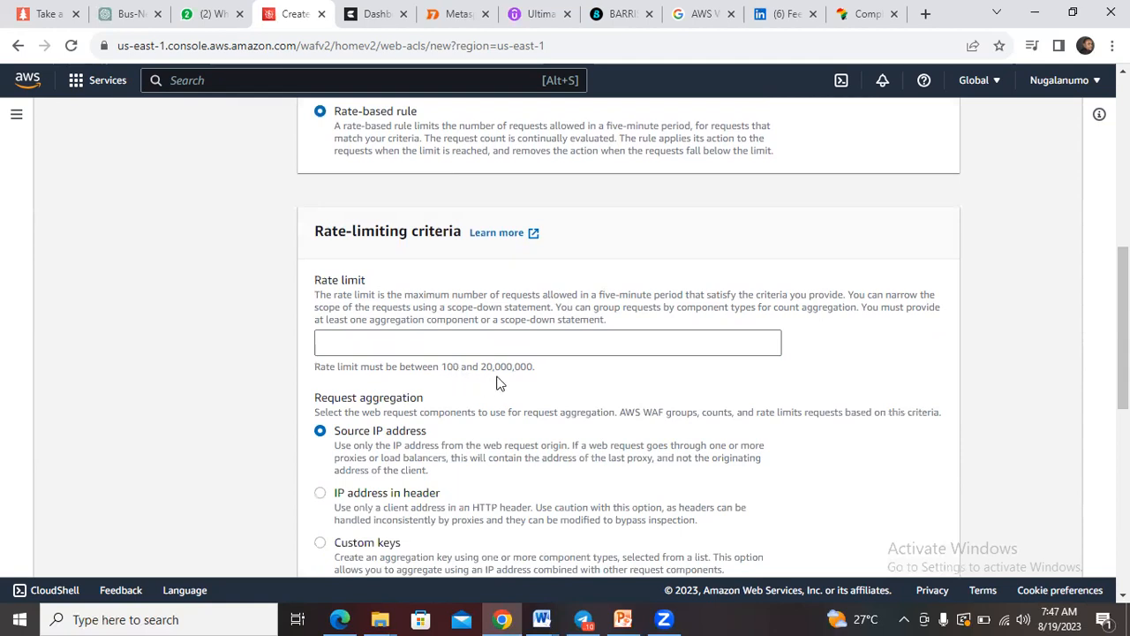
left_click(483, 344)
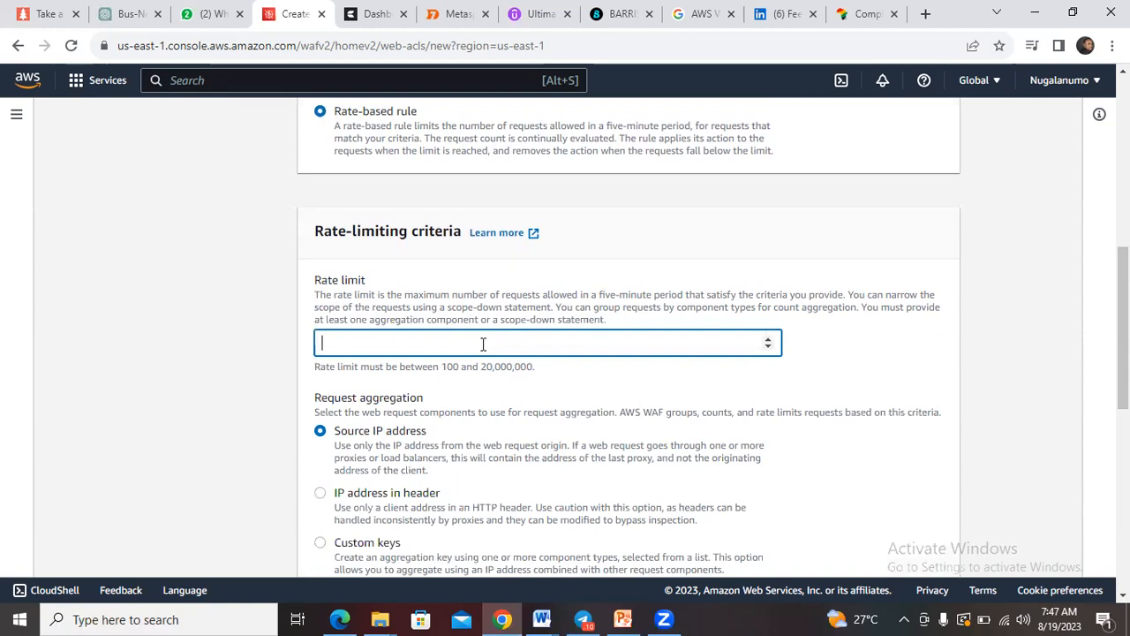
type("100")
key("BackSpace")
type("1")
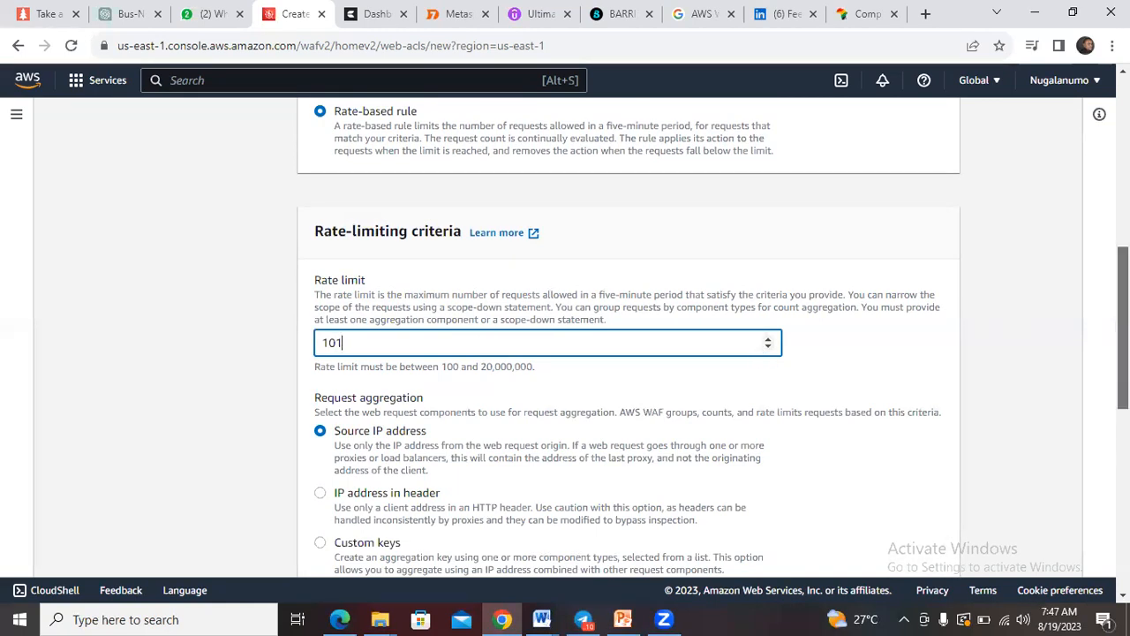
Aggregate requests by custom keys with HTTP method as the first key, and add a second request aggregation key.
scroll(1124, 327, "down", 1)
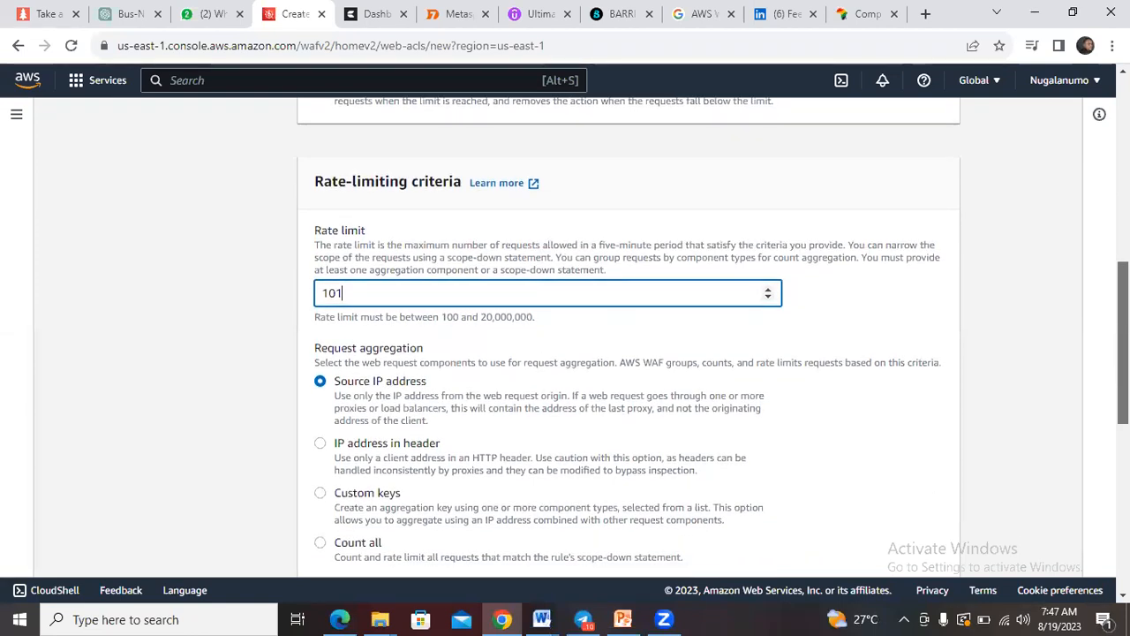
scroll(1124, 336, "down", 2)
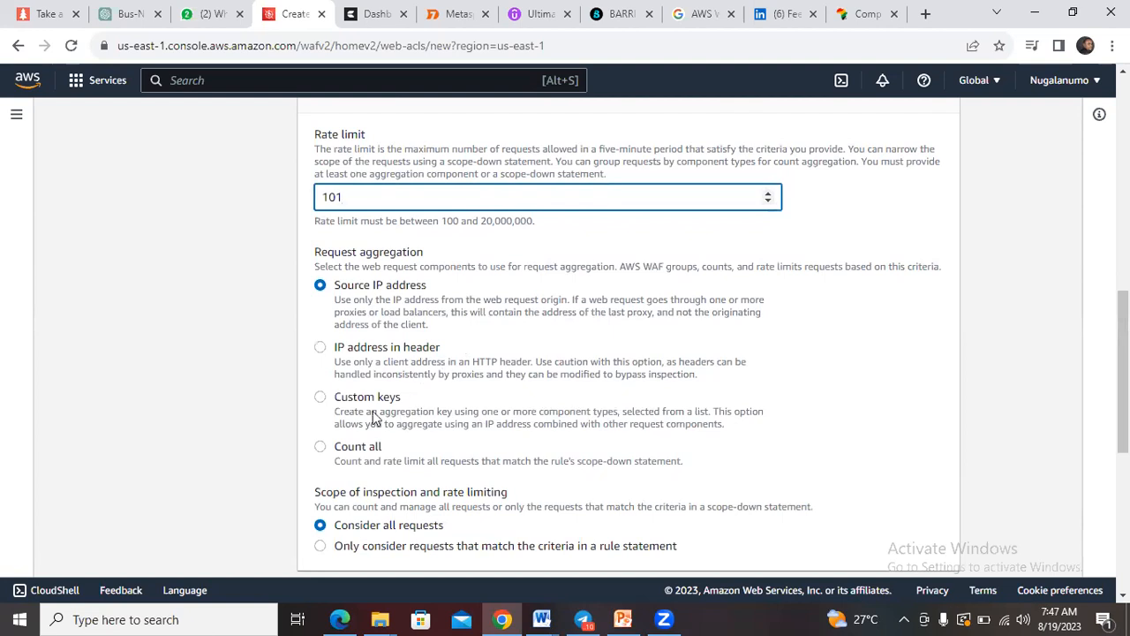
left_click(320, 398)
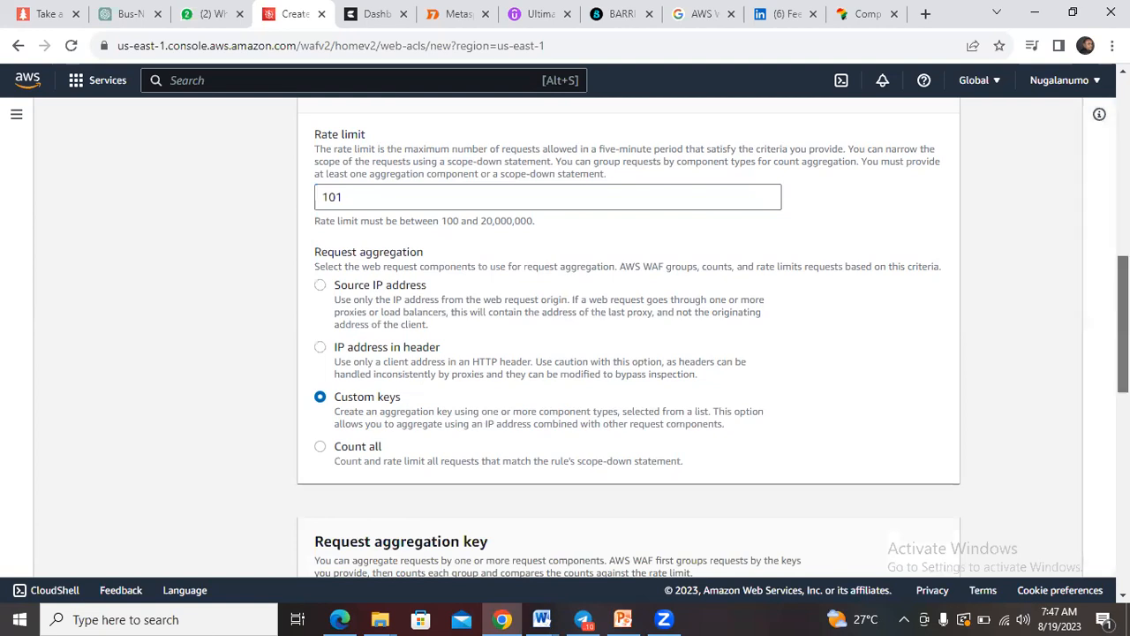
scroll(1123, 327, "down", 2)
scroll(1123, 353, "down", 3)
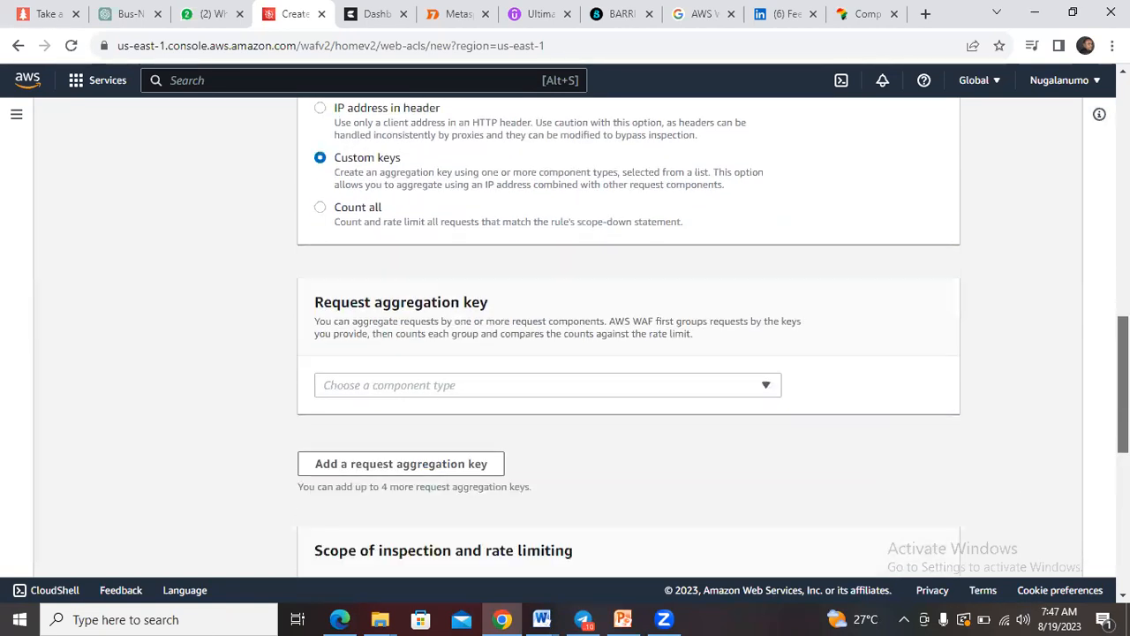
scroll(1123, 354, "down", 1)
scroll(1124, 353, "up", 2)
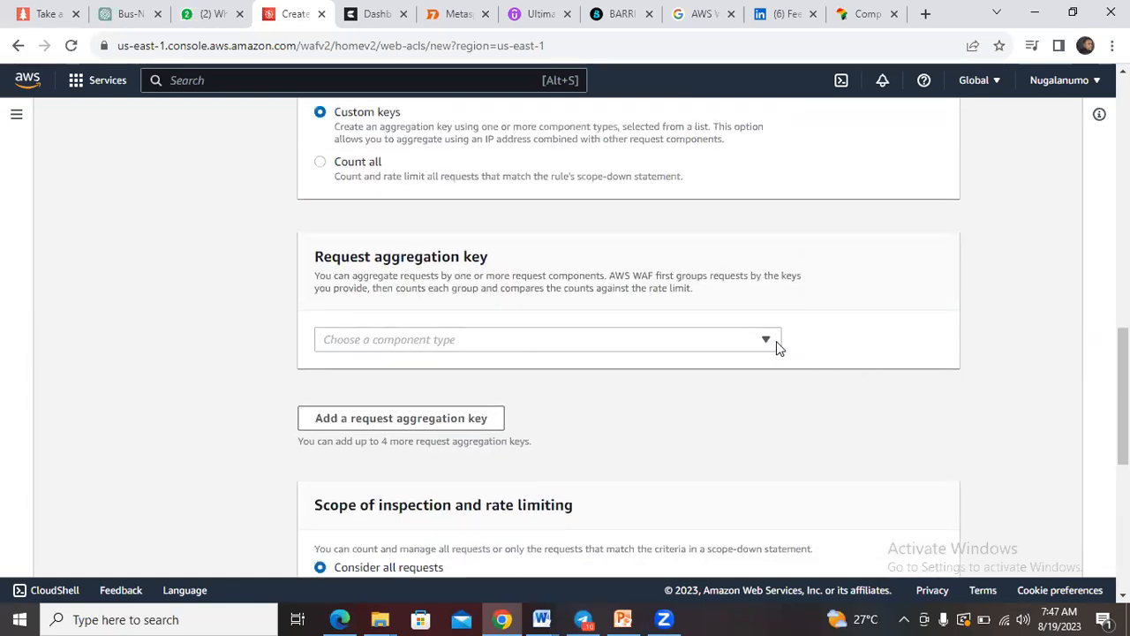
left_click(765, 343)
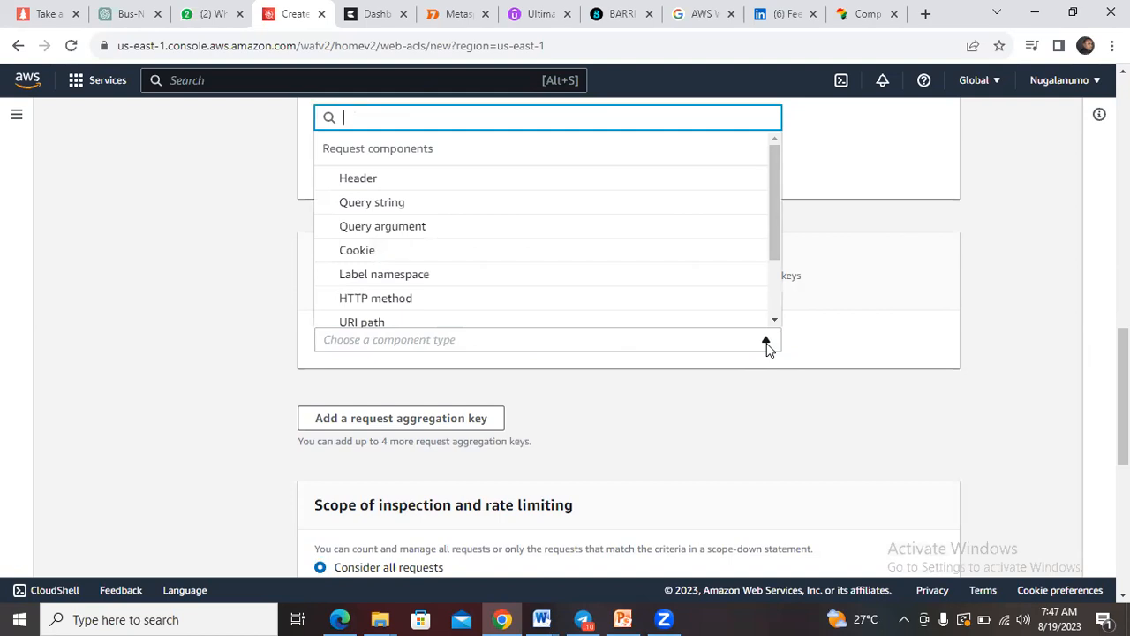
left_click(491, 301)
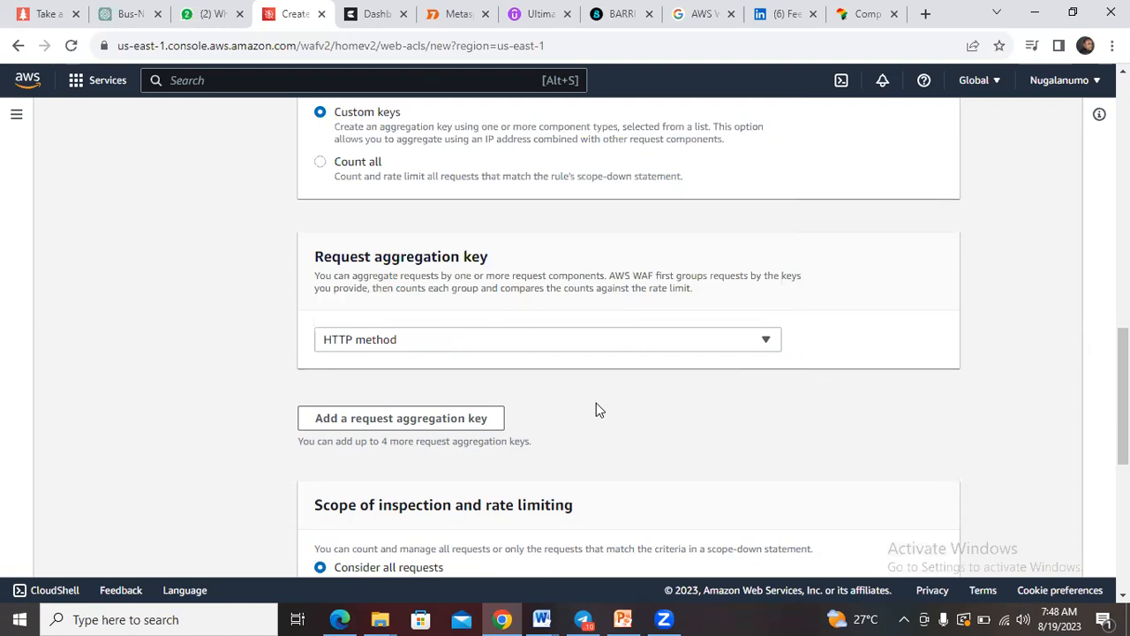
left_click(475, 417)
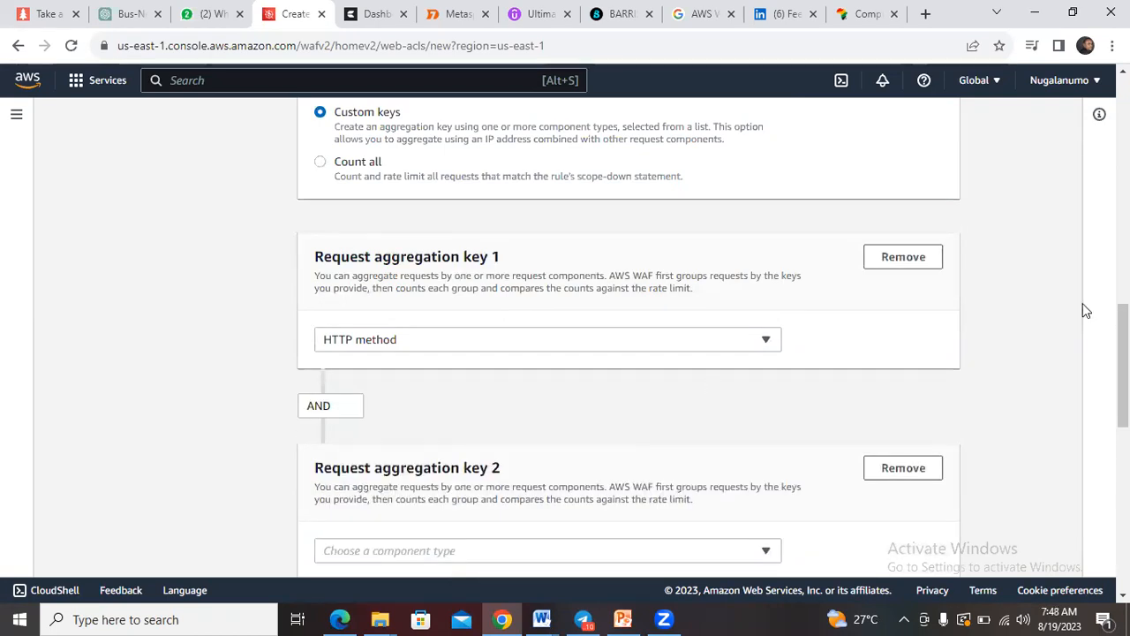
Set the second request aggregation key to Source IP address.
left_click_drag(1124, 345, 1123, 379)
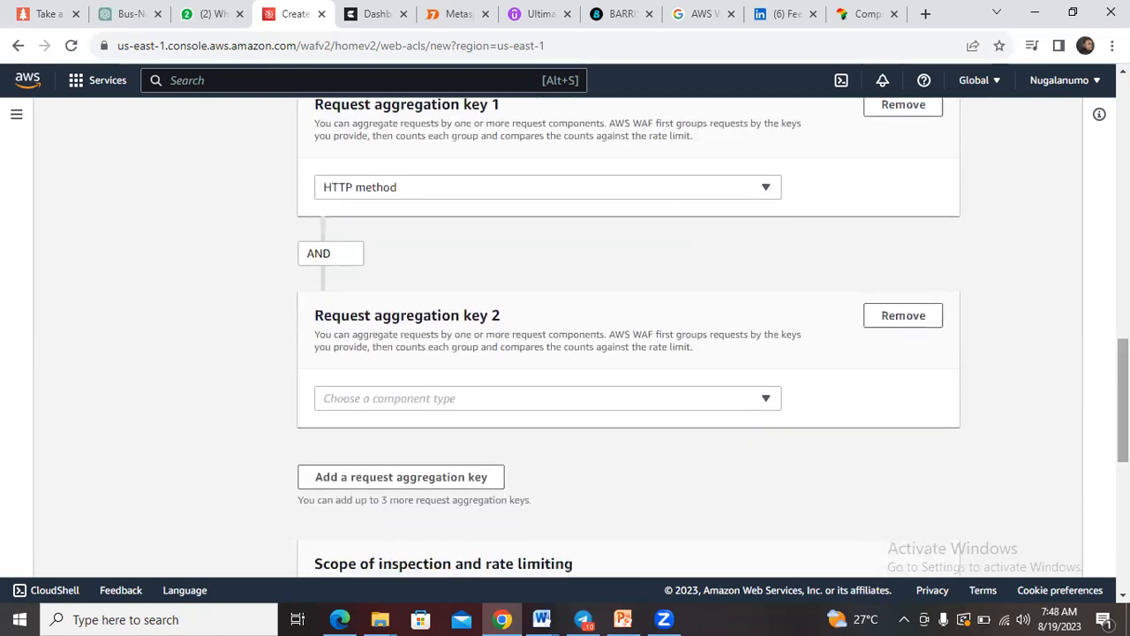
left_click(765, 399)
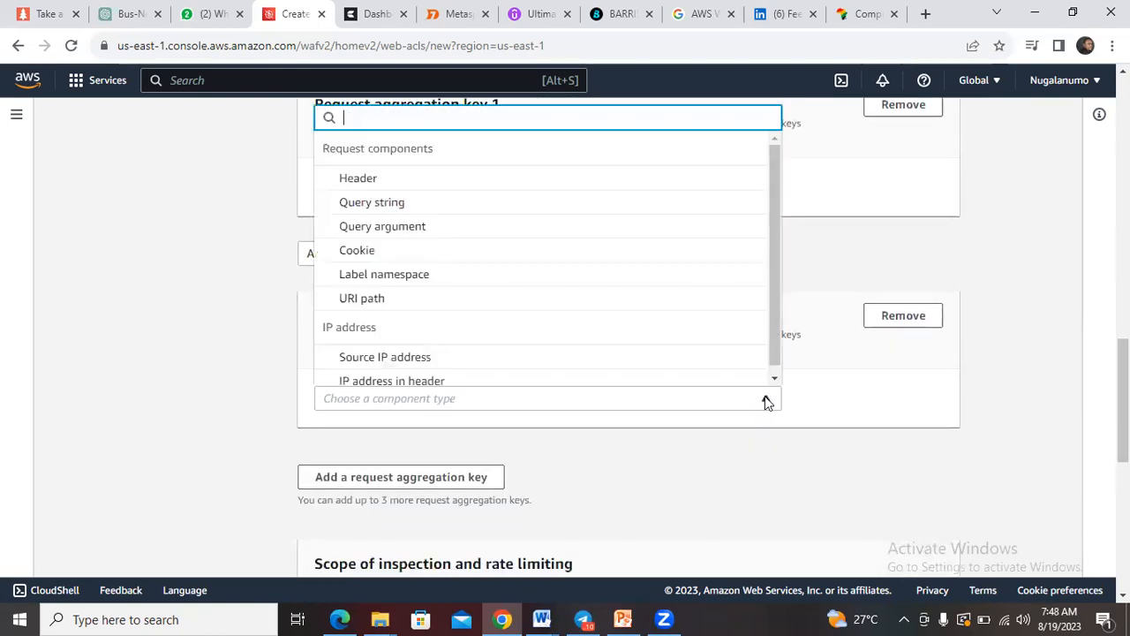
left_click(630, 357)
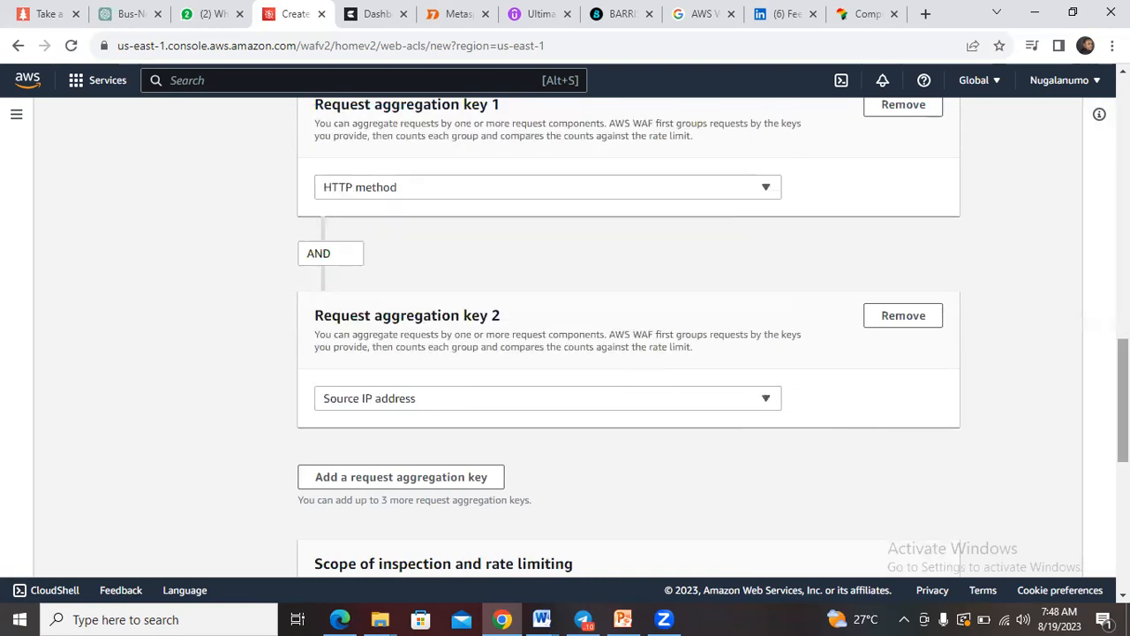
Add a third request aggregation key and set its component type to URI path.
scroll(1123, 397, "down", 2)
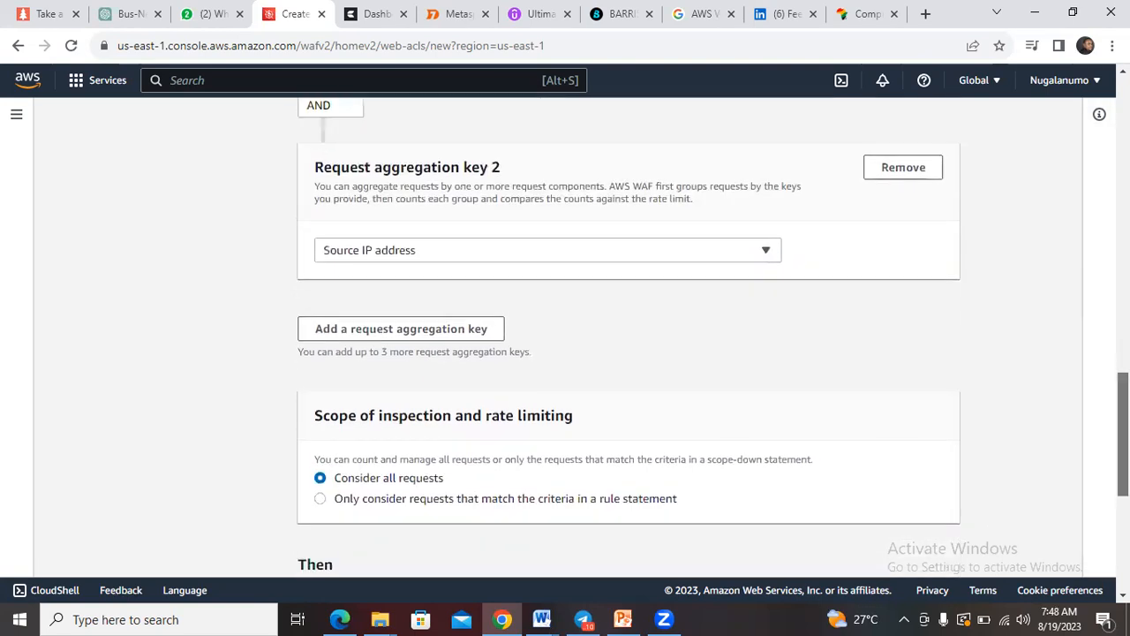
left_click(420, 318)
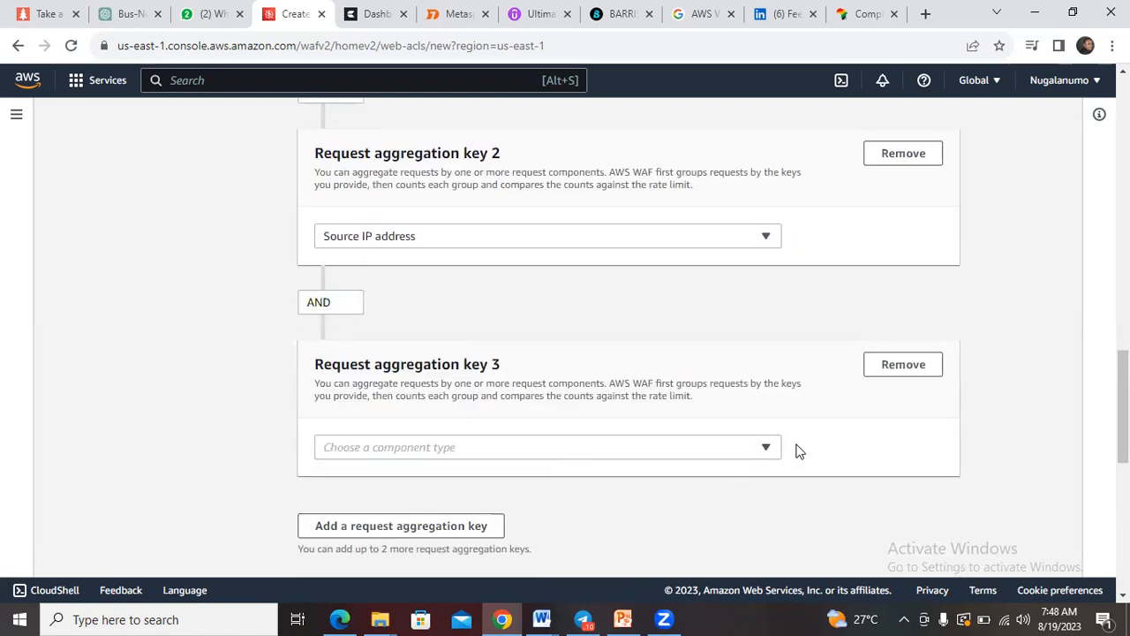
left_click(770, 450)
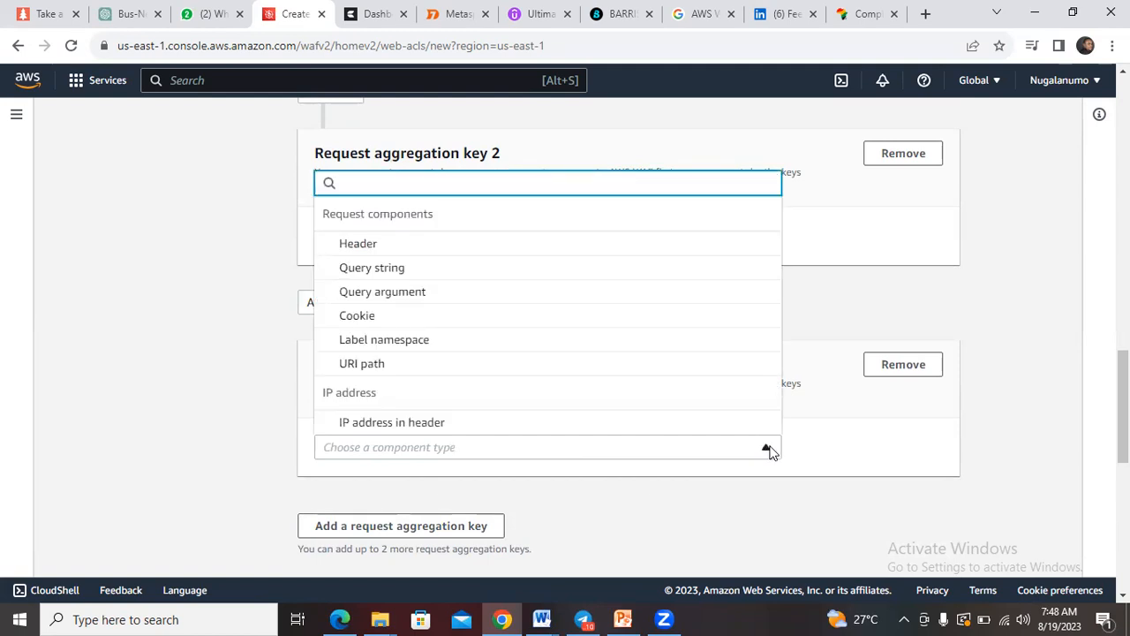
left_click(456, 369)
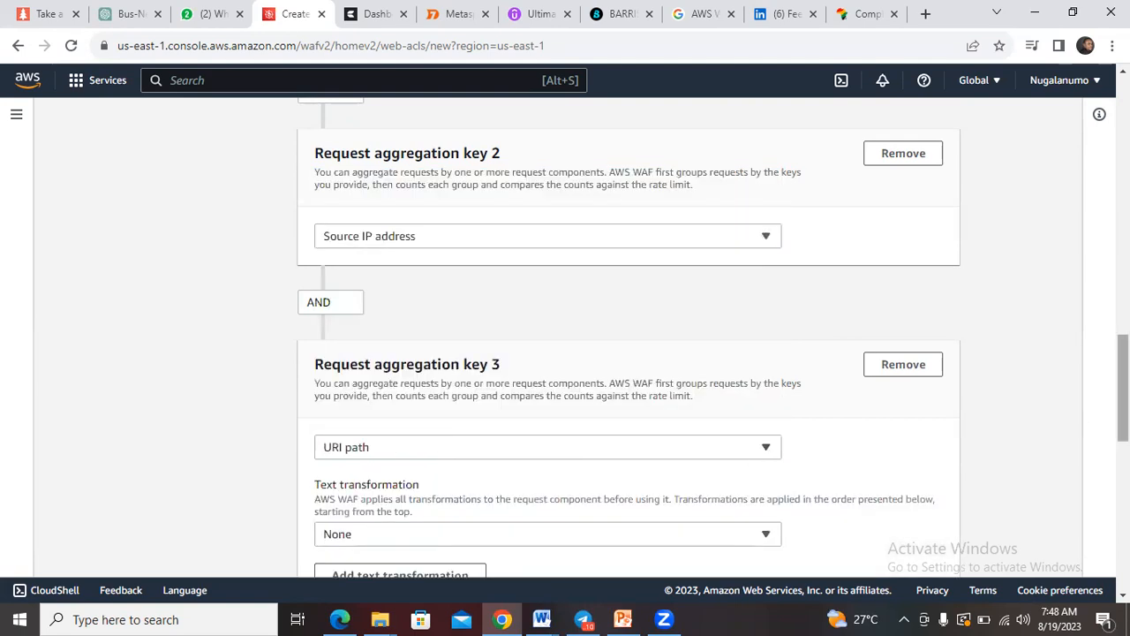
scroll(628, 353, "down", 2)
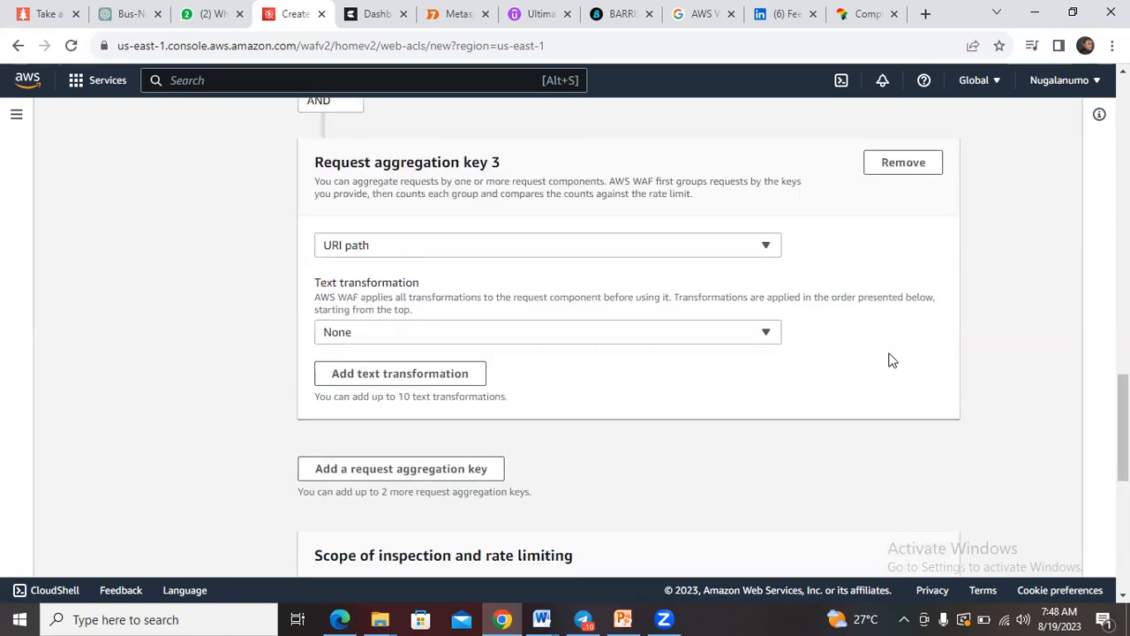
left_click(765, 335)
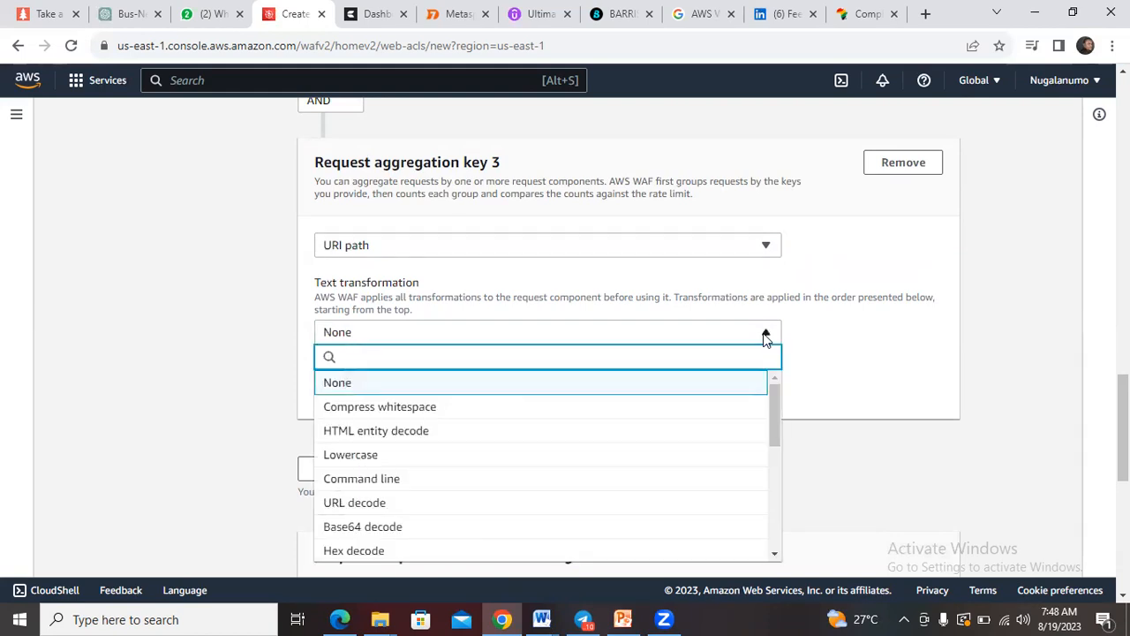
mouse_move(773, 409)
left_mouse_down()
mouse_move(777, 533)
mouse_move(768, 397)
mouse_move(767, 428)
left_mouse_up()
left_click_drag(767, 437, 769, 499)
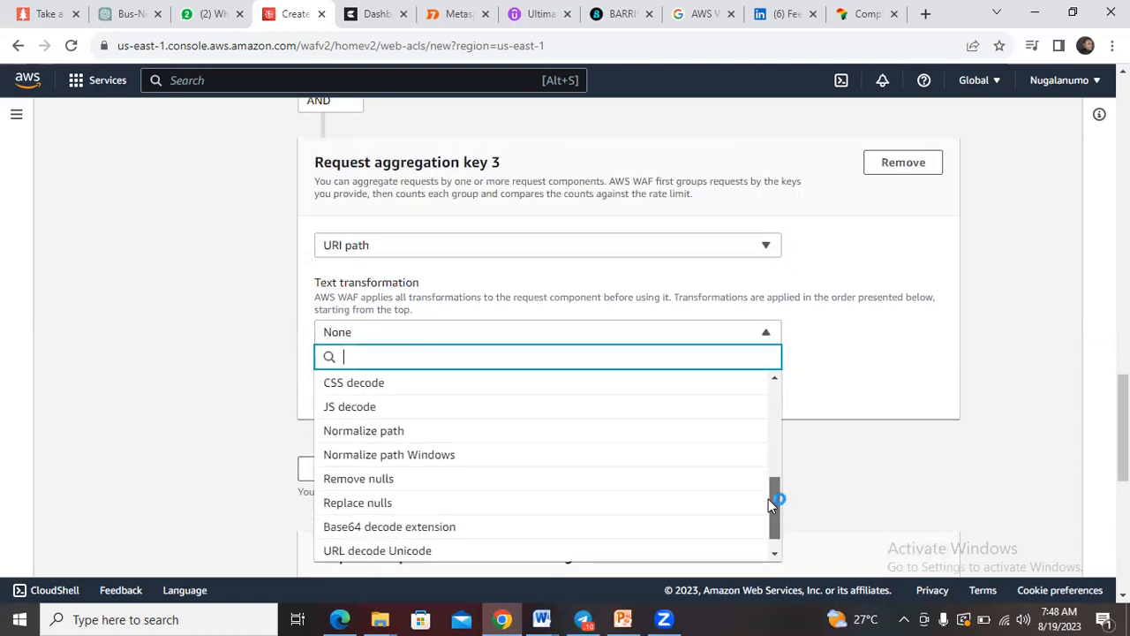
left_click(890, 399)
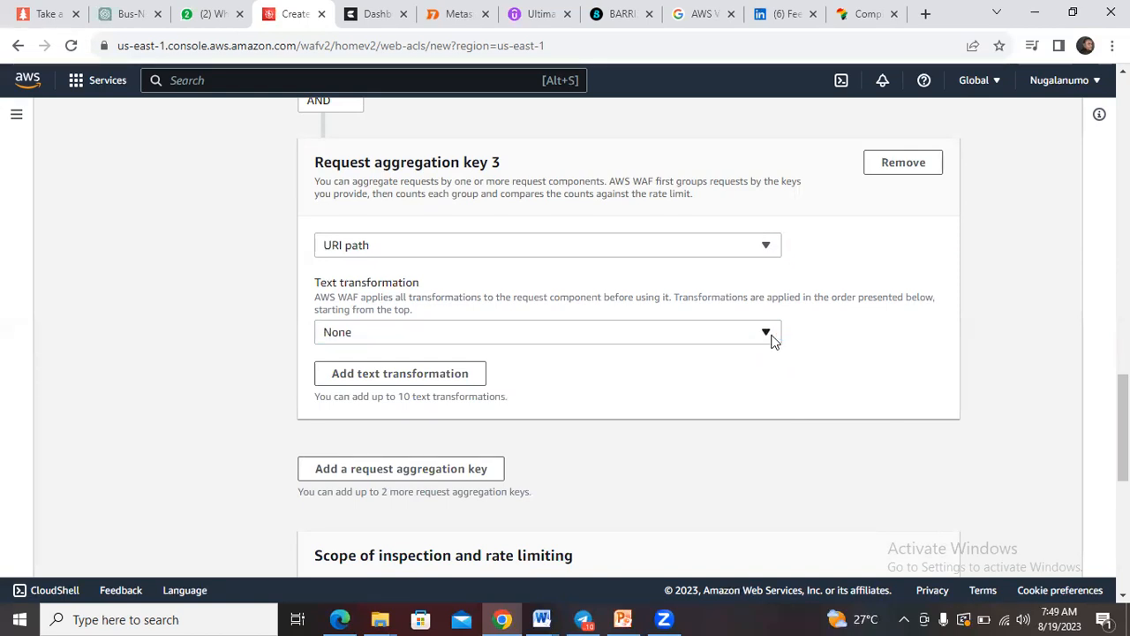
left_click(447, 373)
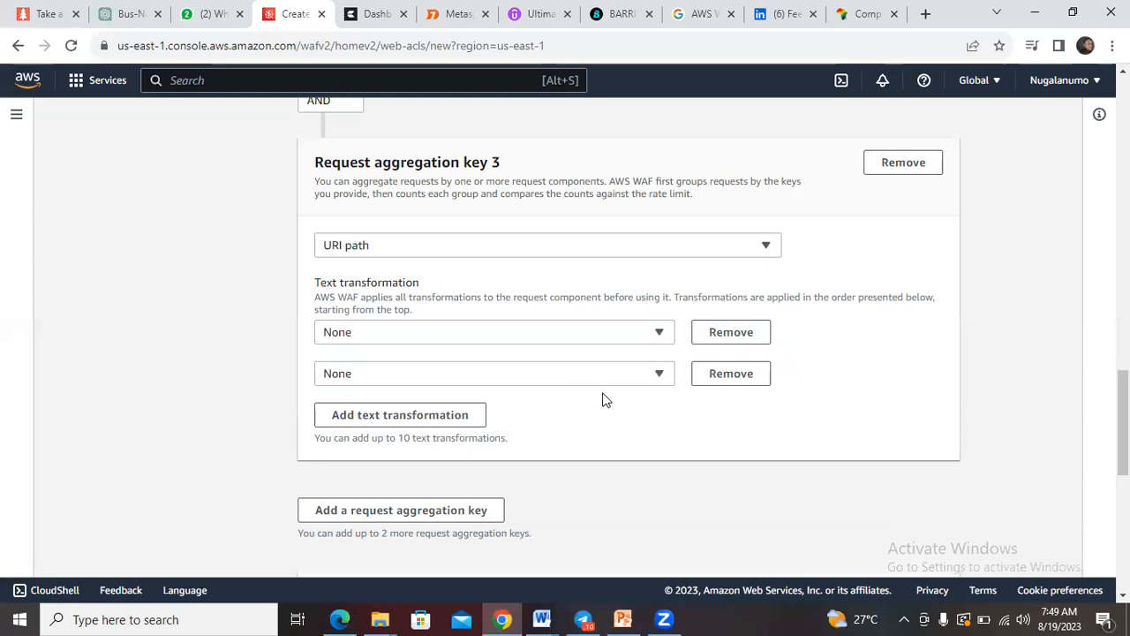
left_click(714, 374)
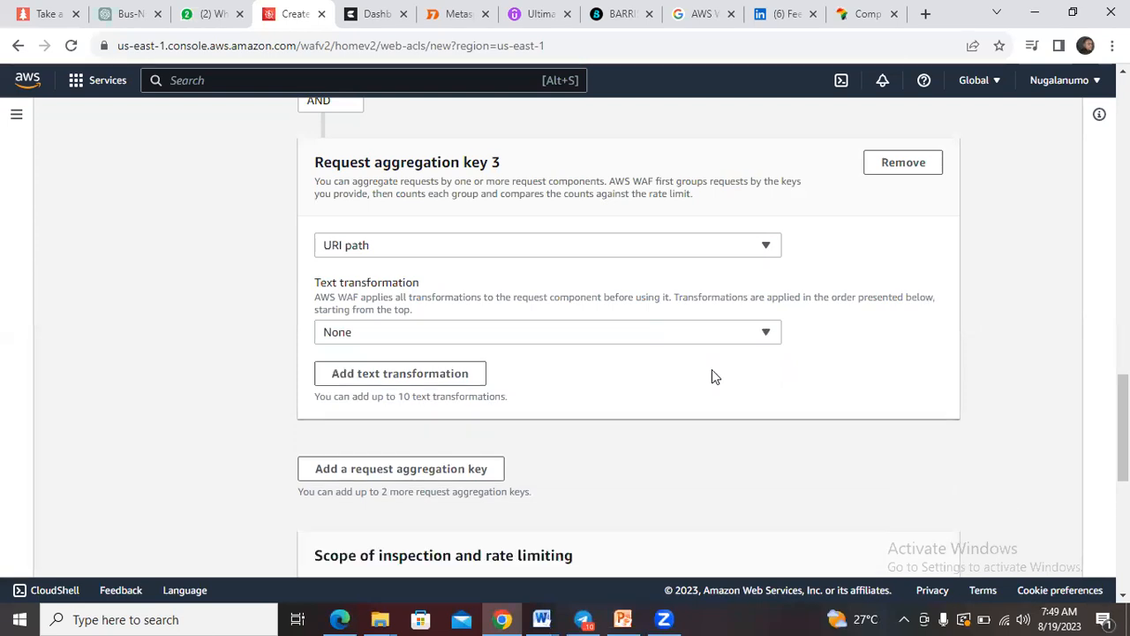
Add a fourth request aggregation key and set its component type to Query string.
left_click_drag(1124, 427, 1123, 455)
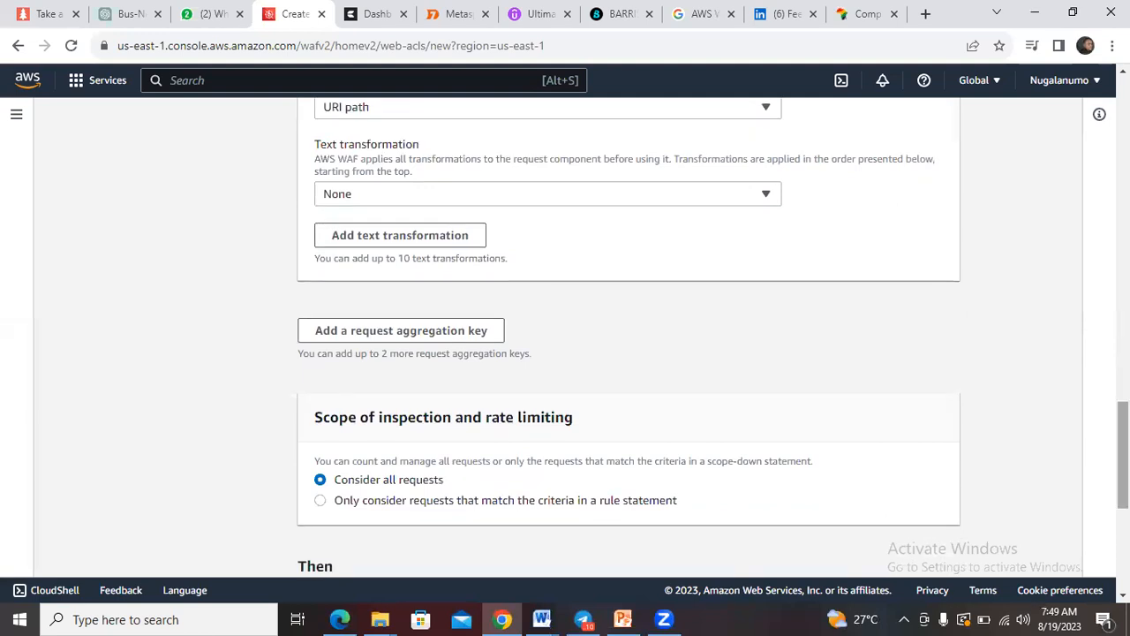
left_click(441, 332)
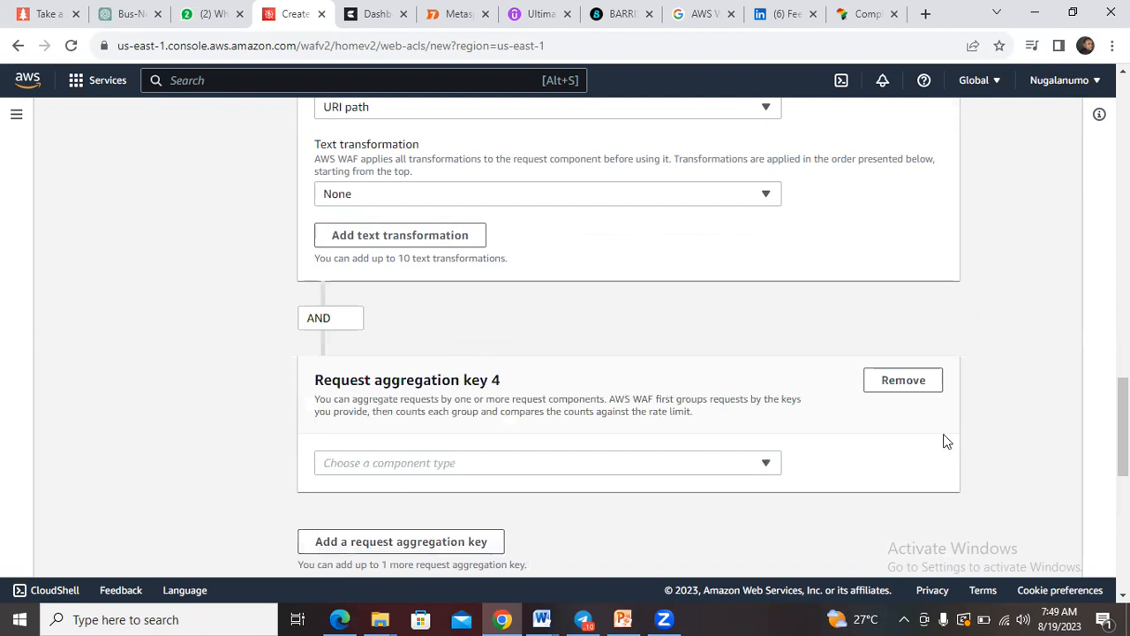
left_click_drag(1123, 426, 1123, 463)
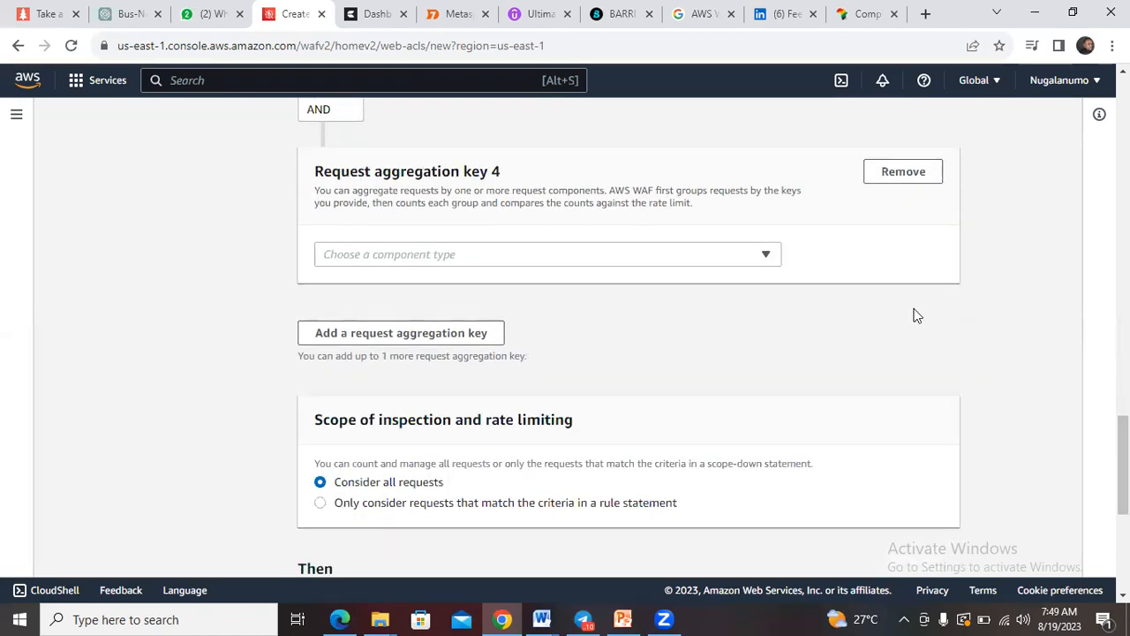
left_click(767, 256)
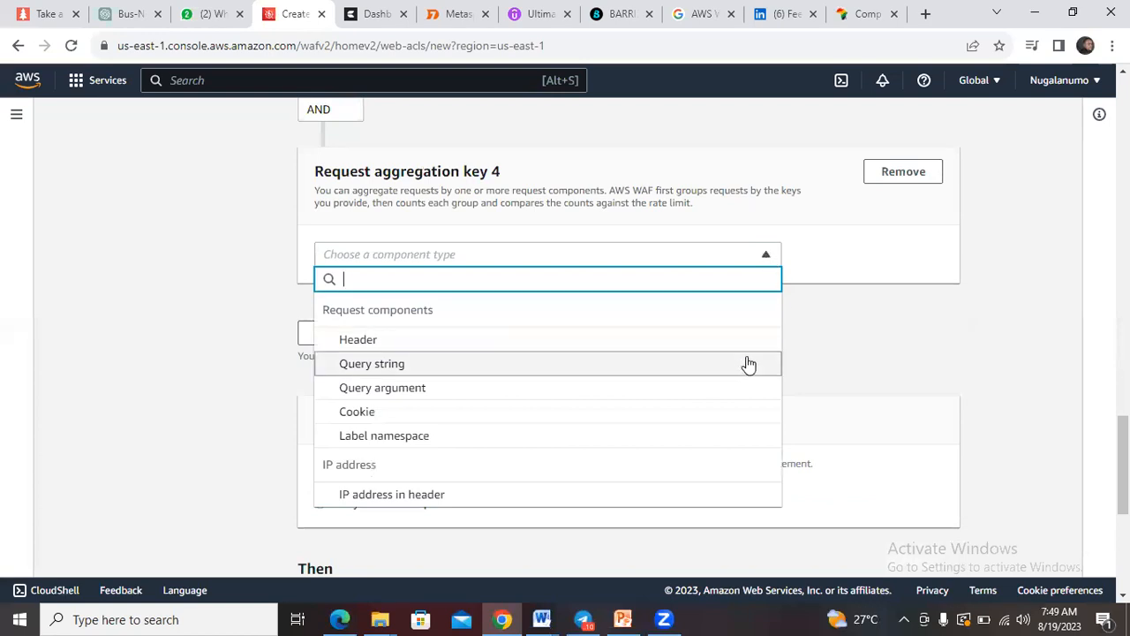
left_click(511, 365)
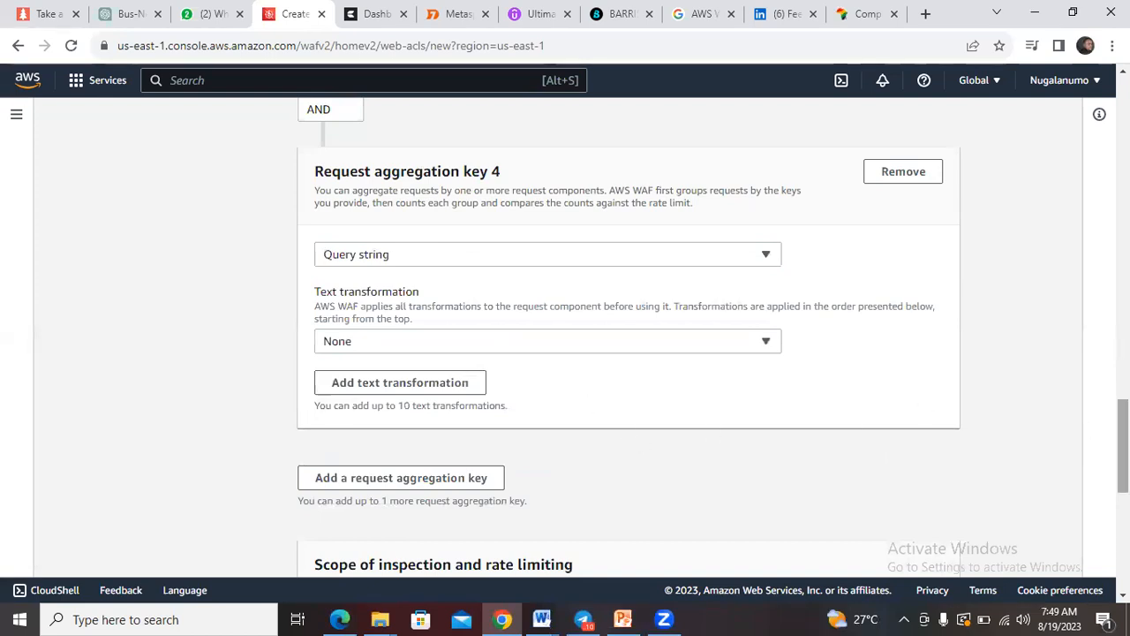
Limit the scope of inspection to only requests that match the criteria in a rule statement.
left_click_drag(1123, 447, 1123, 497)
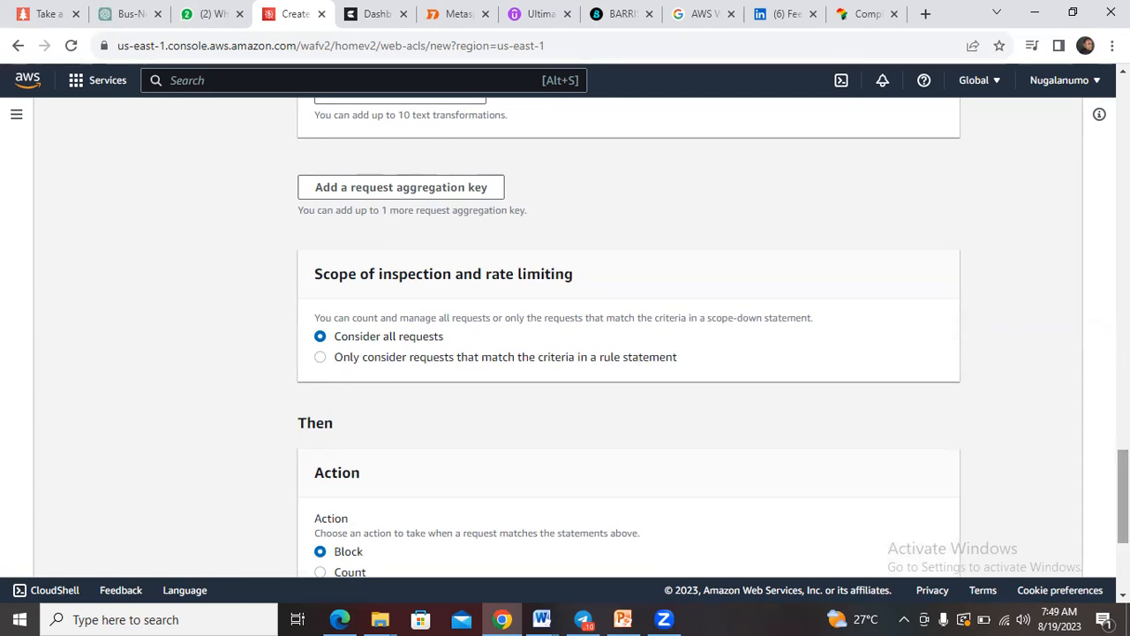
mouse_move(1123, 496)
left_mouse_down()
mouse_move(1123, 518)
mouse_move(1124, 492)
left_mouse_up()
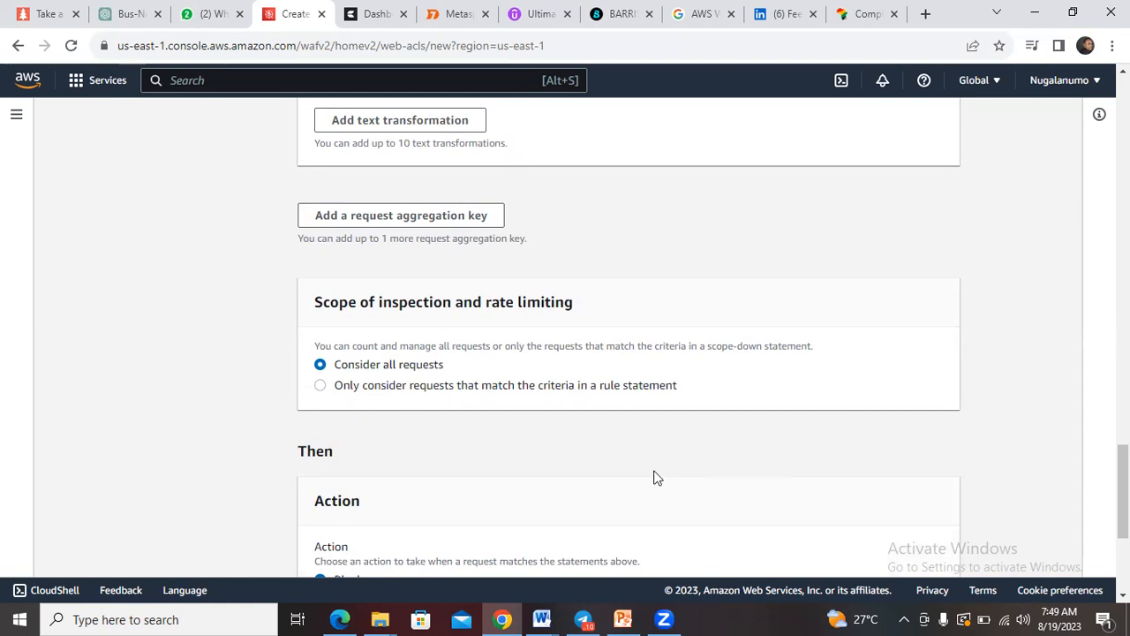
left_click(321, 387)
scroll(629, 353, "down", 3)
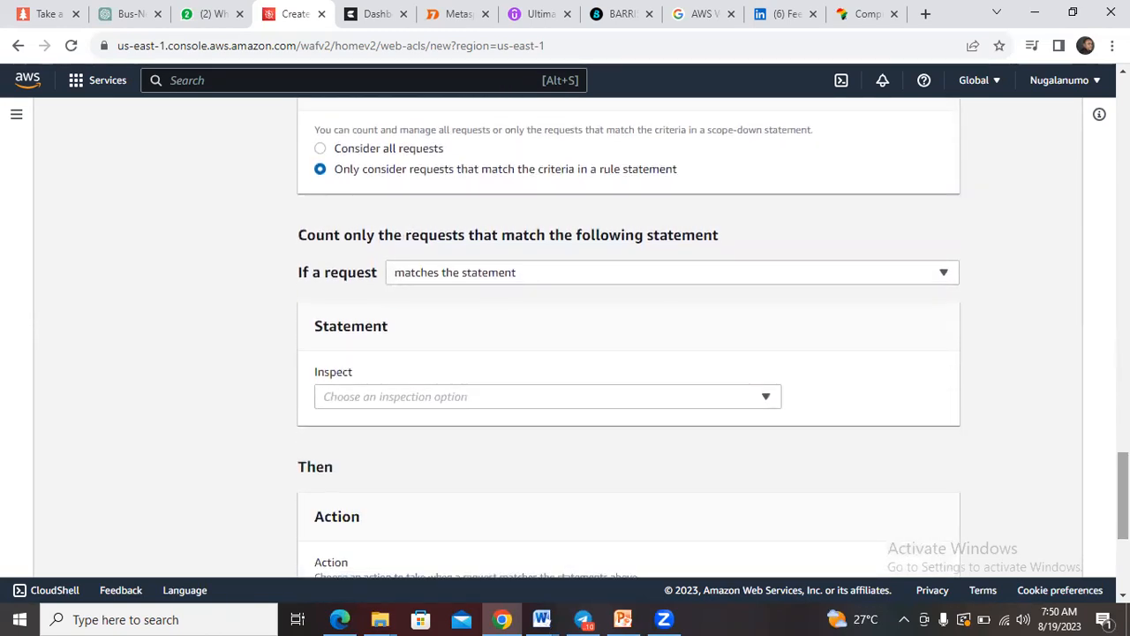
Set the scope-down statement to inspect the URI path.
left_click(763, 399)
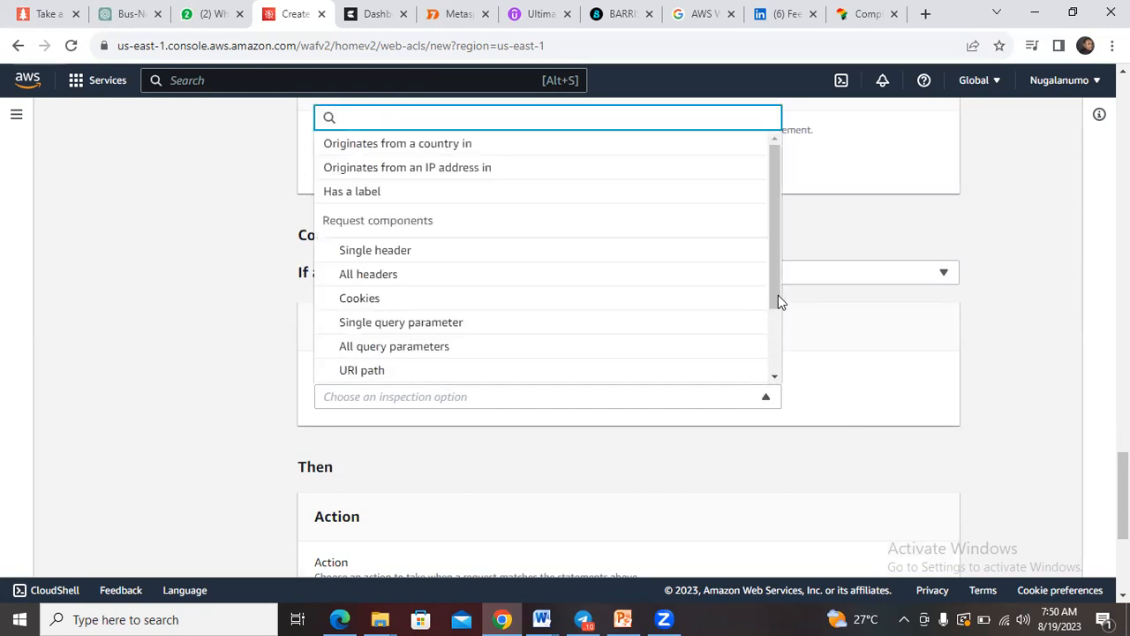
left_click(1020, 455)
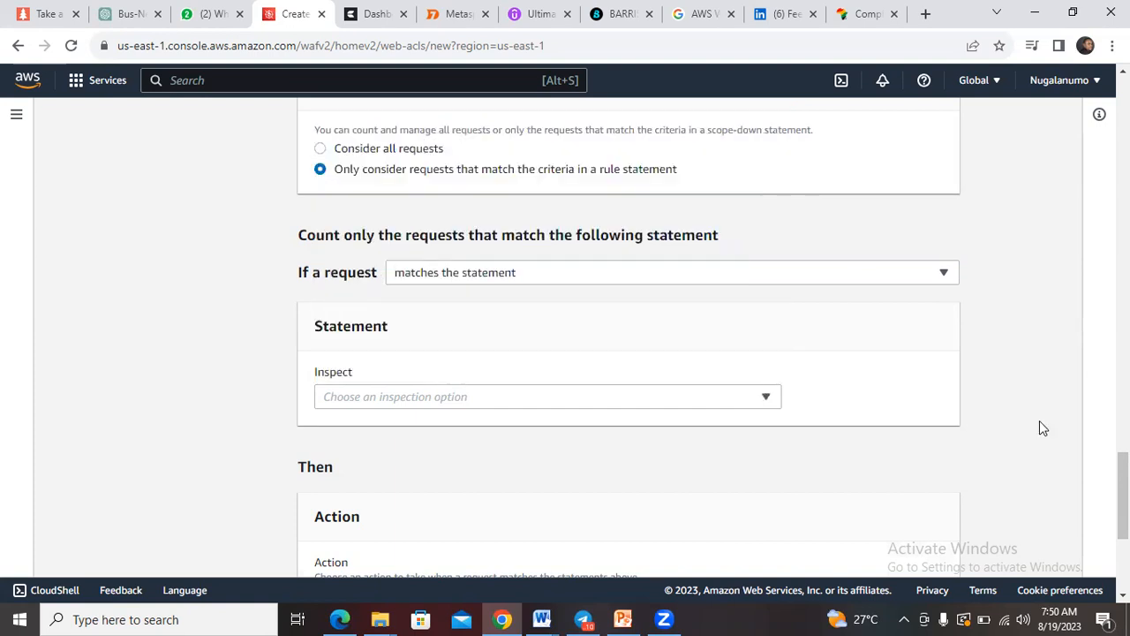
left_click(767, 397)
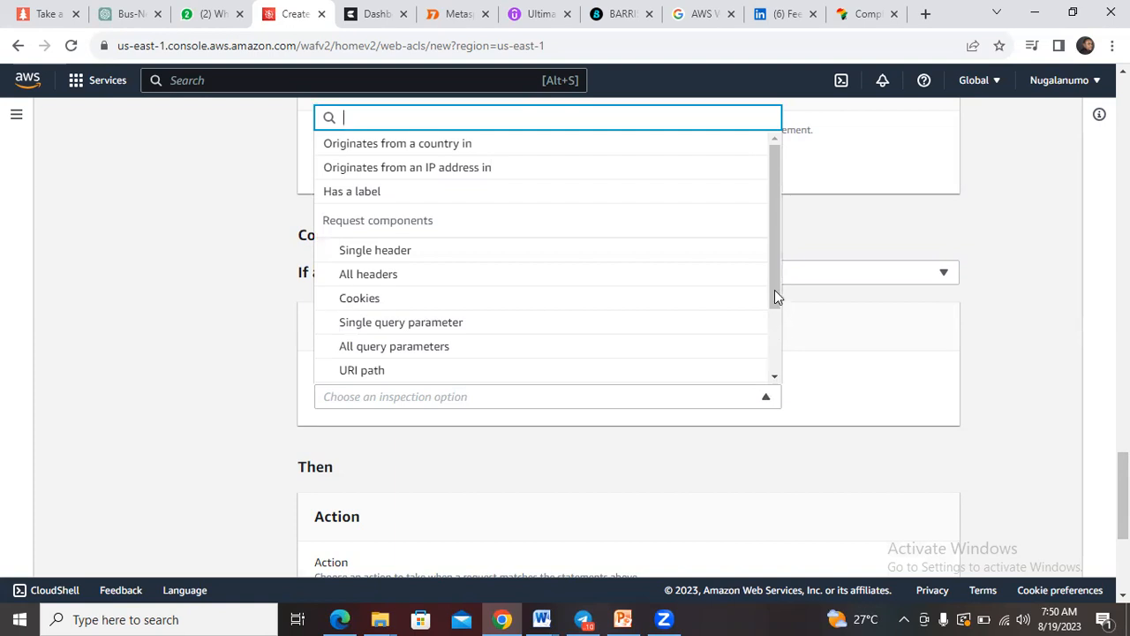
mouse_move(774, 291)
left_mouse_down()
mouse_move(777, 323)
mouse_move(775, 309)
left_mouse_up()
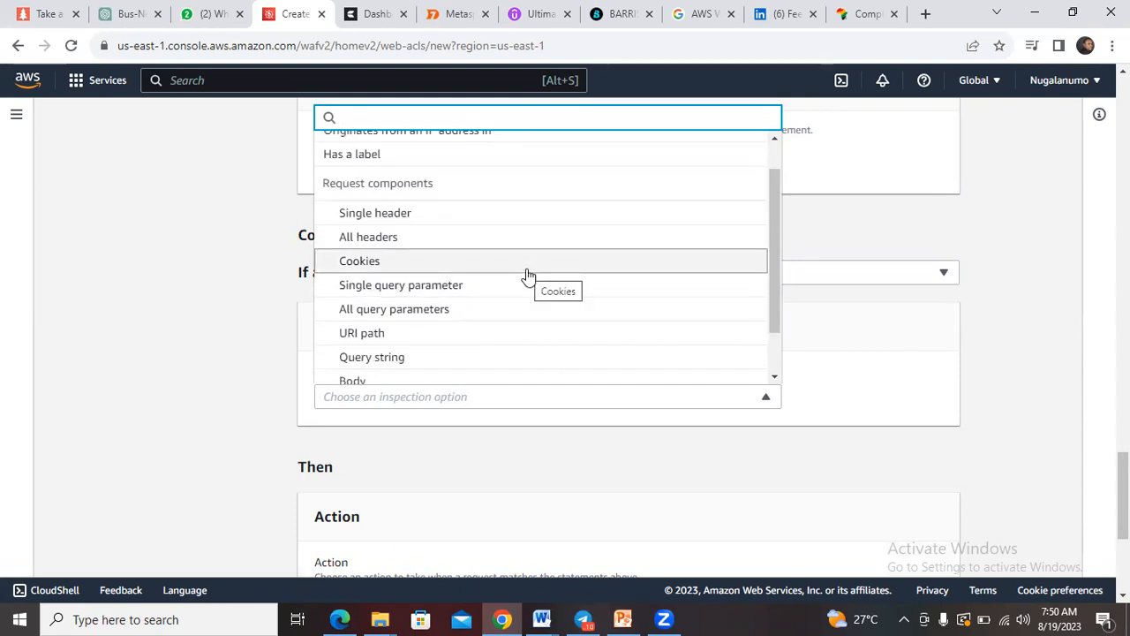
left_click(465, 341)
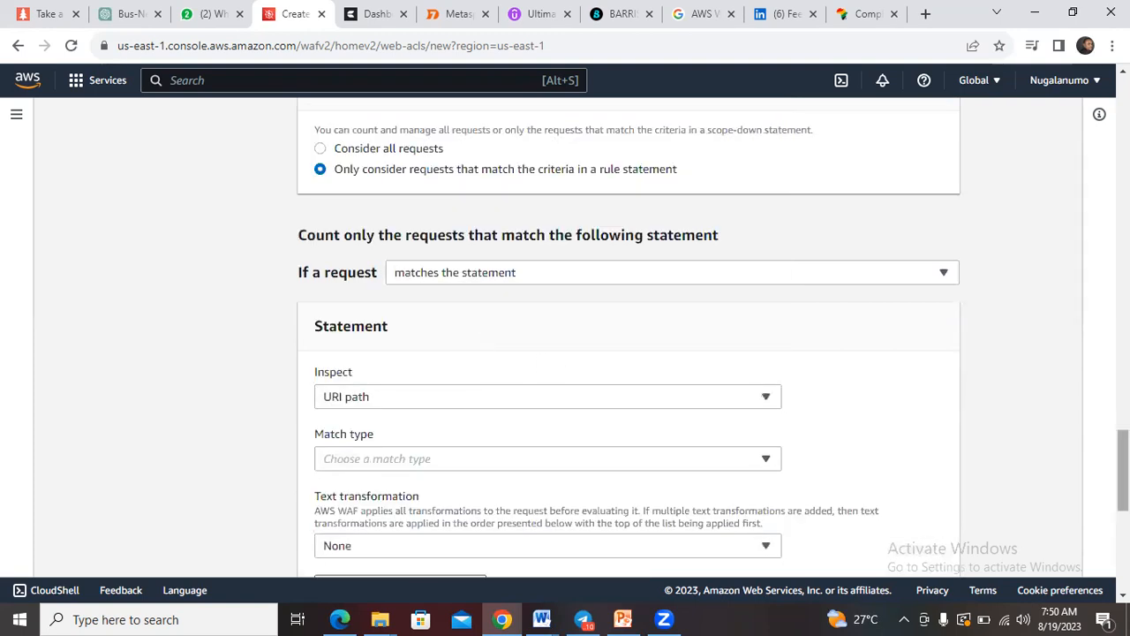
scroll(895, 421, "down", 2)
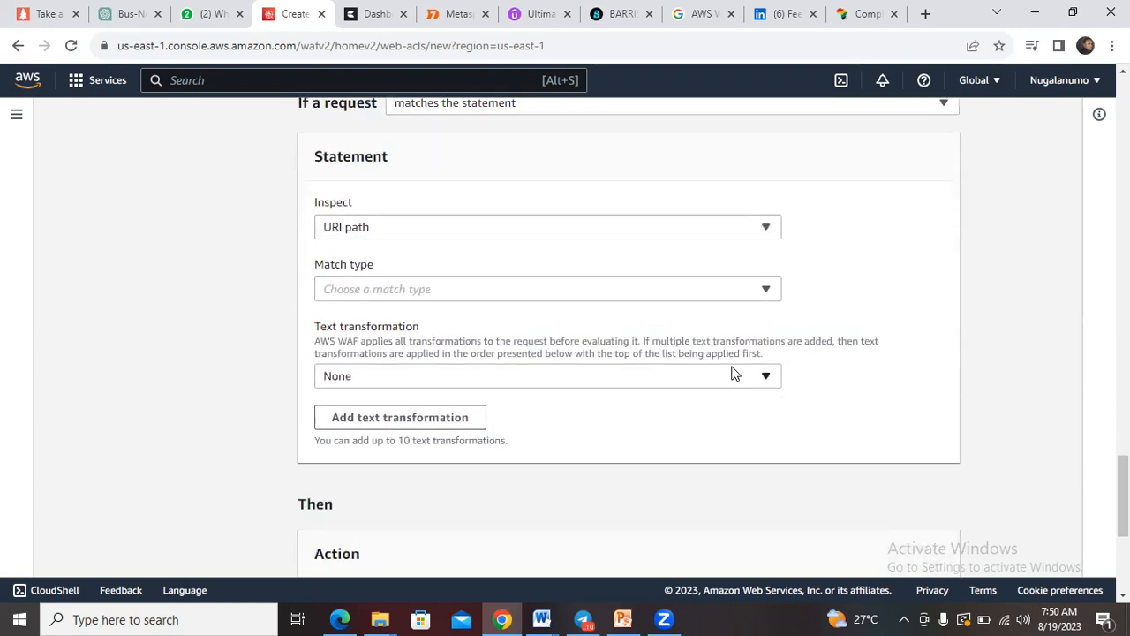
left_click(766, 378)
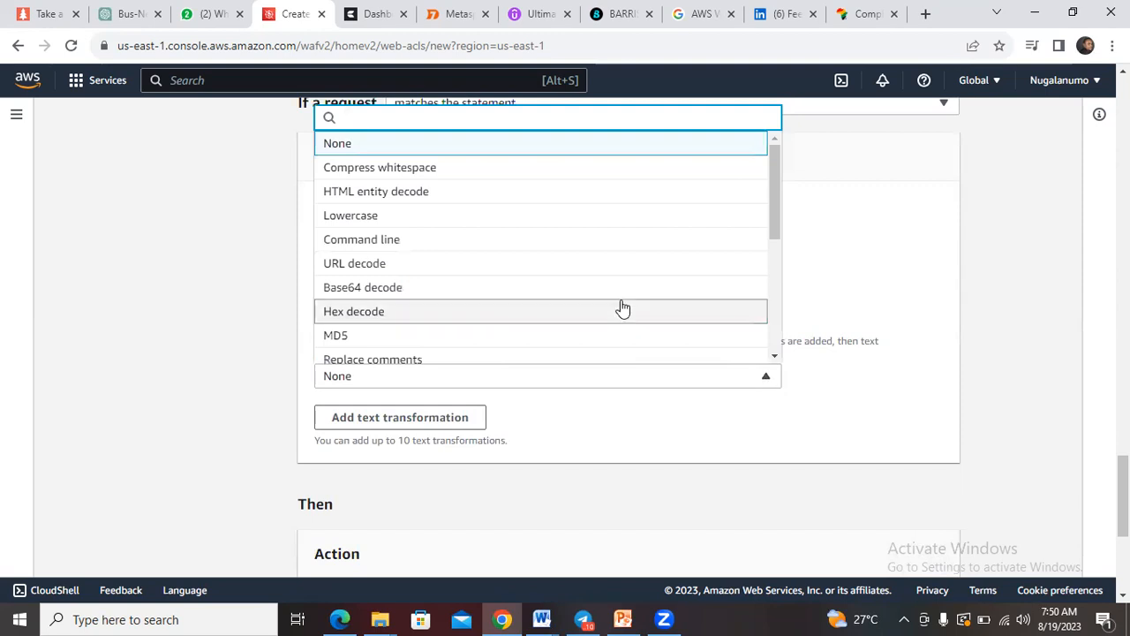
mouse_move(773, 227)
left_mouse_down()
mouse_move(782, 351)
mouse_move(777, 228)
left_mouse_up()
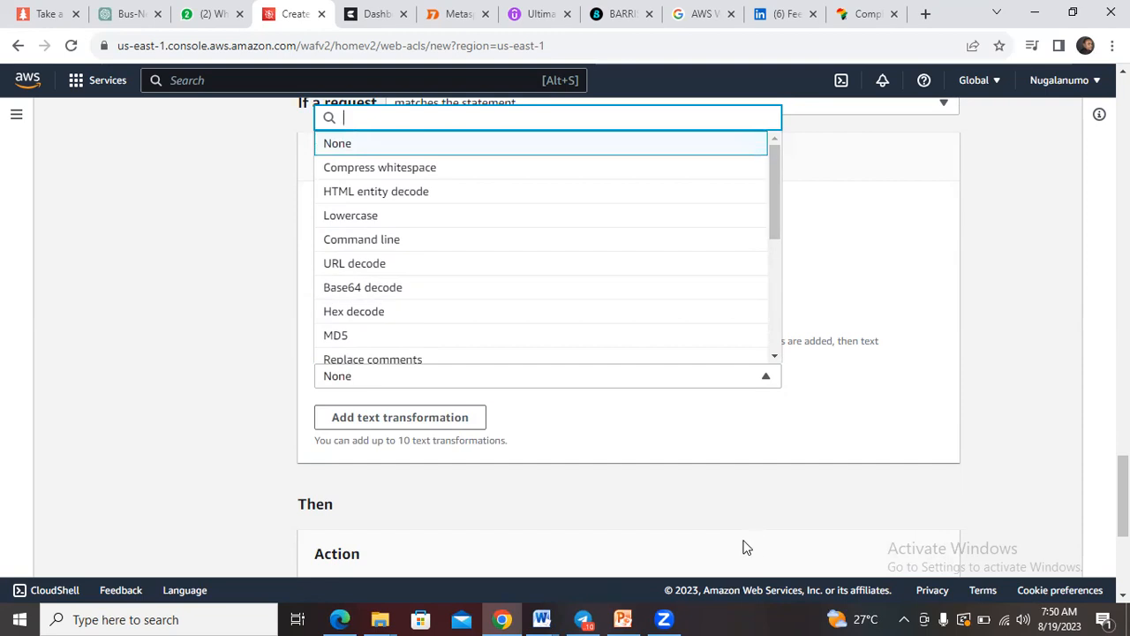
left_click(757, 530)
Set the rule's action to Count and try to add the rule to the web ACL.
left_click_drag(1123, 484, 1123, 539)
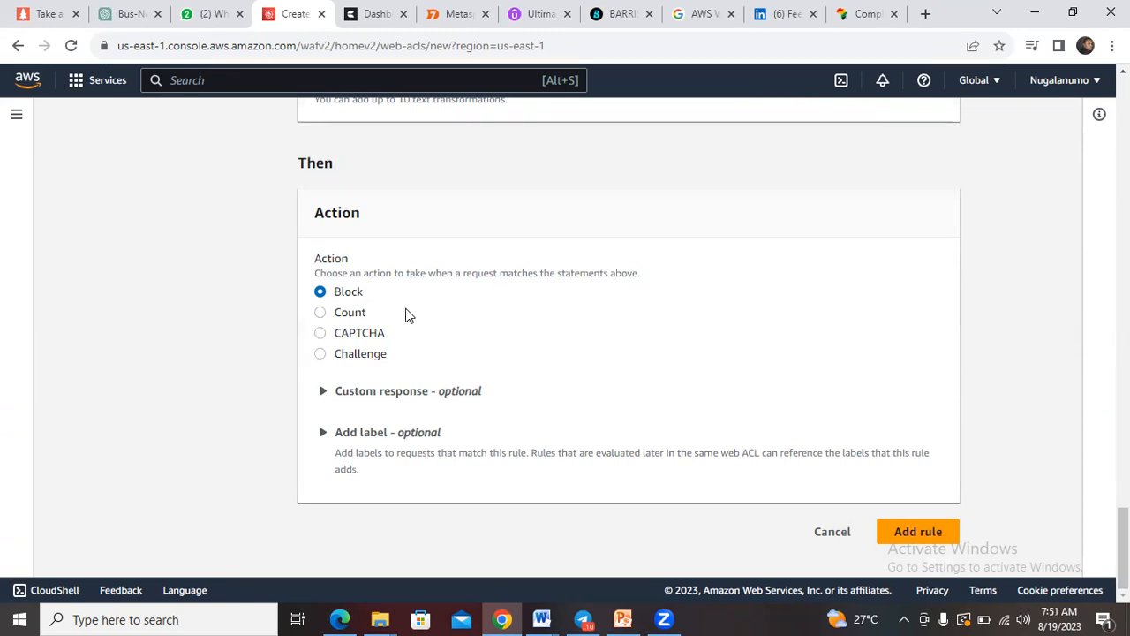
left_click(321, 313)
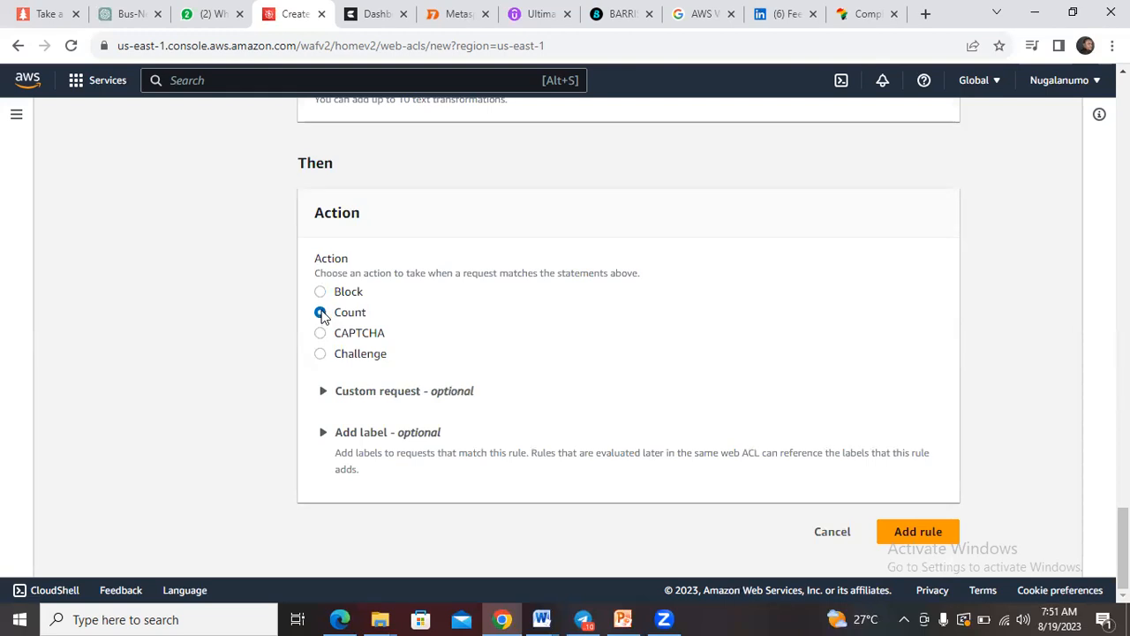
left_click(926, 532)
Set the match type of the URI path statement to Contains string.
scroll(926, 533, "up", 1)
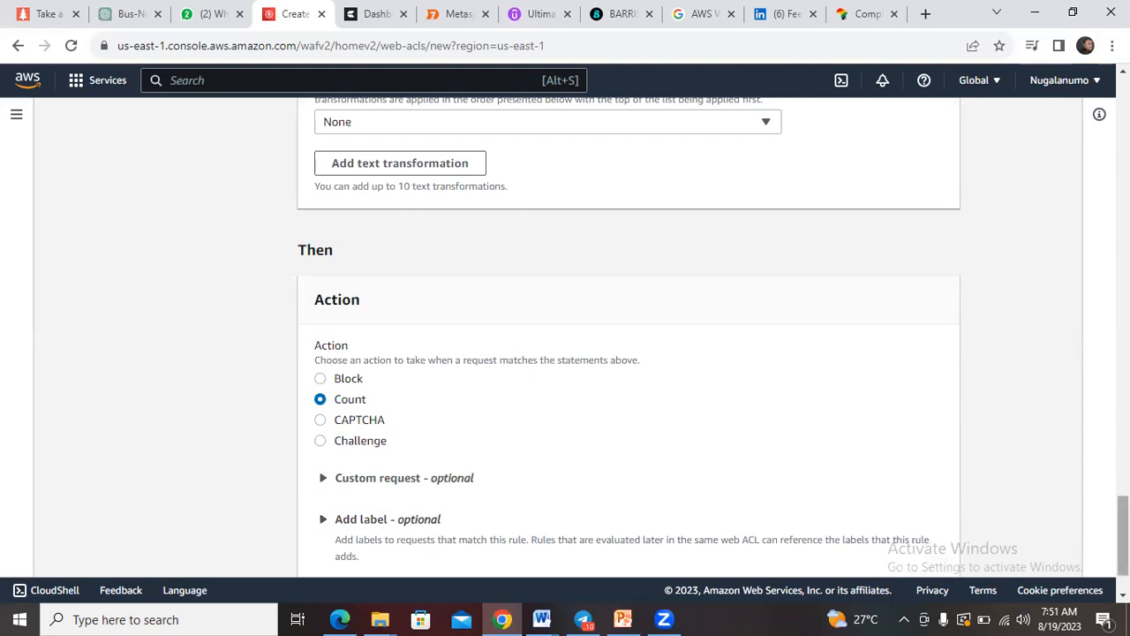
scroll(777, 373, "up", 4)
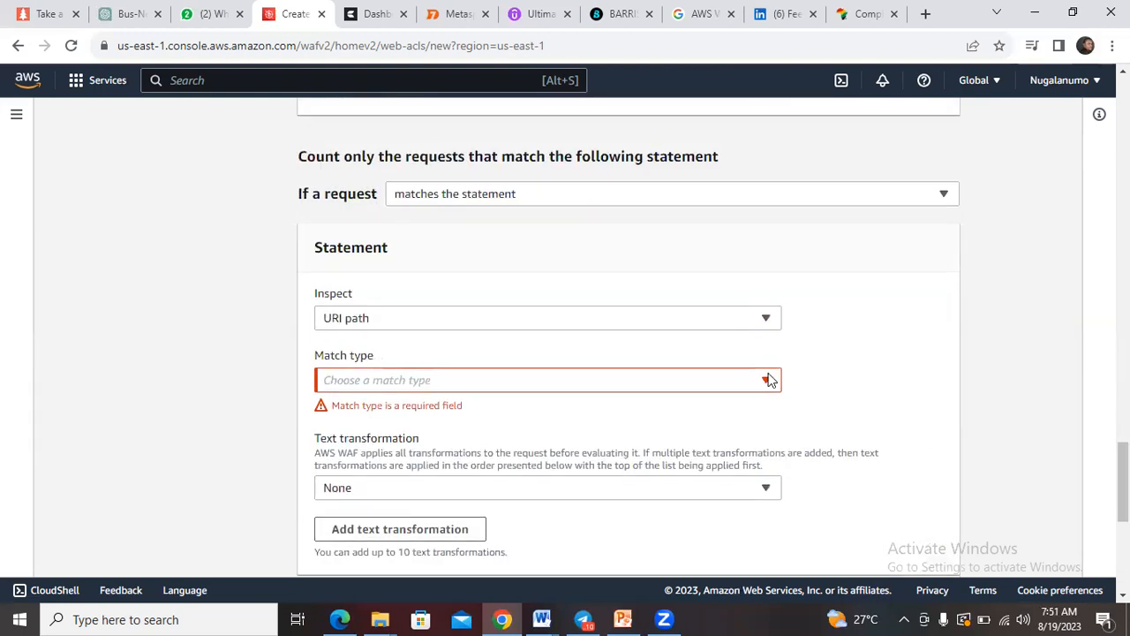
left_click(770, 381)
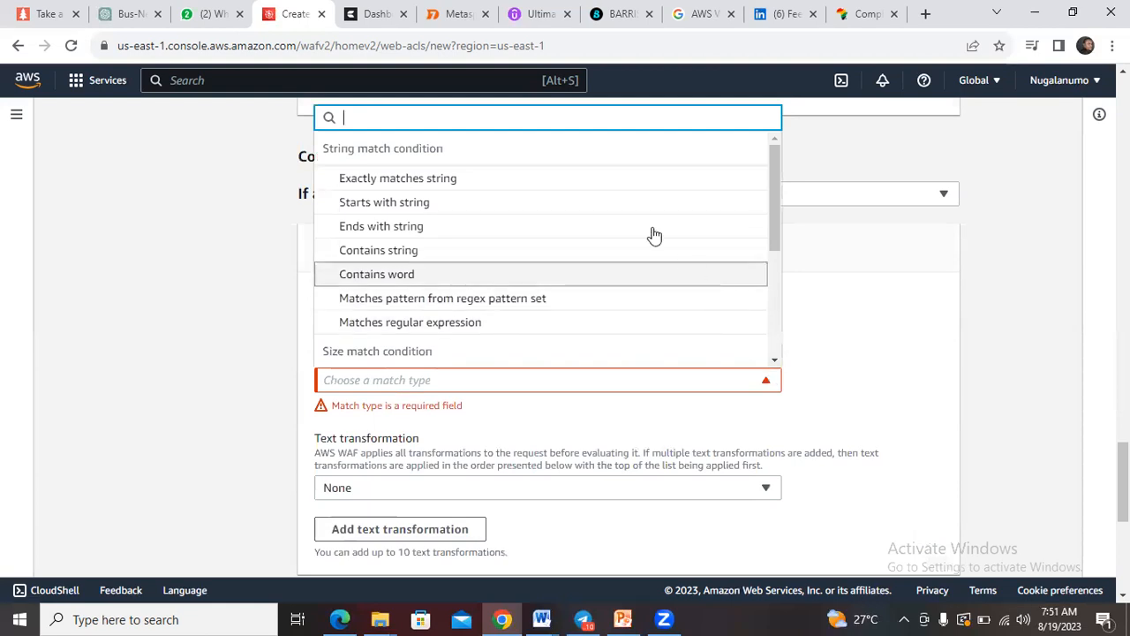
left_click(529, 253)
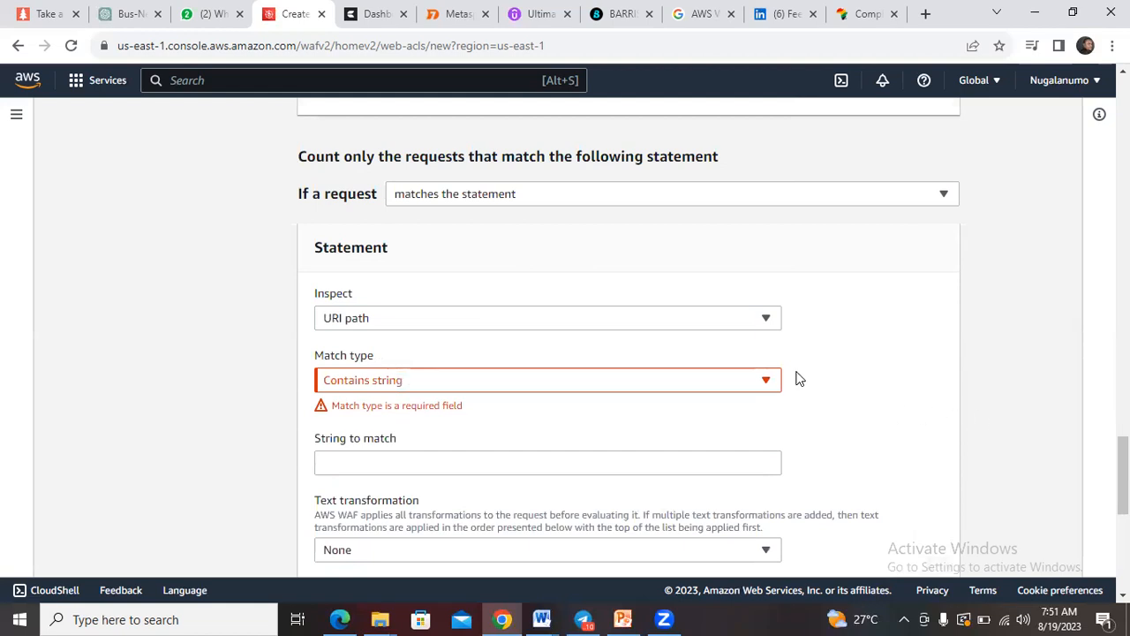
Set the URI path statement's string to match to "login" and add the rule to the web ACL.
mouse_move(1123, 470)
left_mouse_down()
mouse_move(1098, 375)
mouse_move(1095, 303)
mouse_move(1121, 394)
mouse_move(1122, 541)
left_mouse_up()
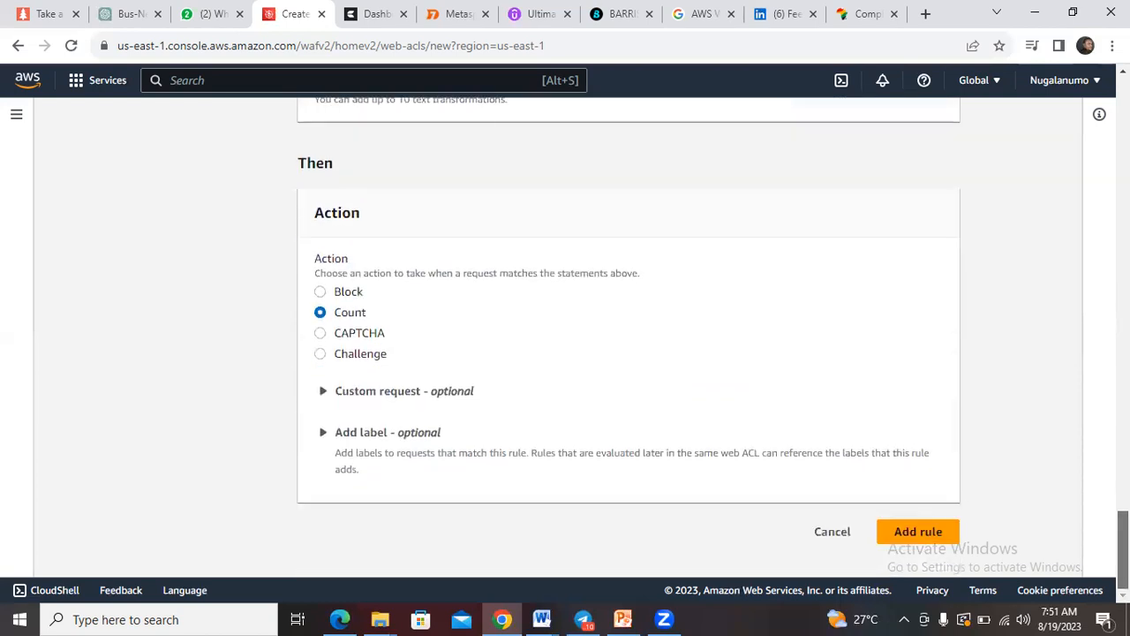
left_click(911, 534)
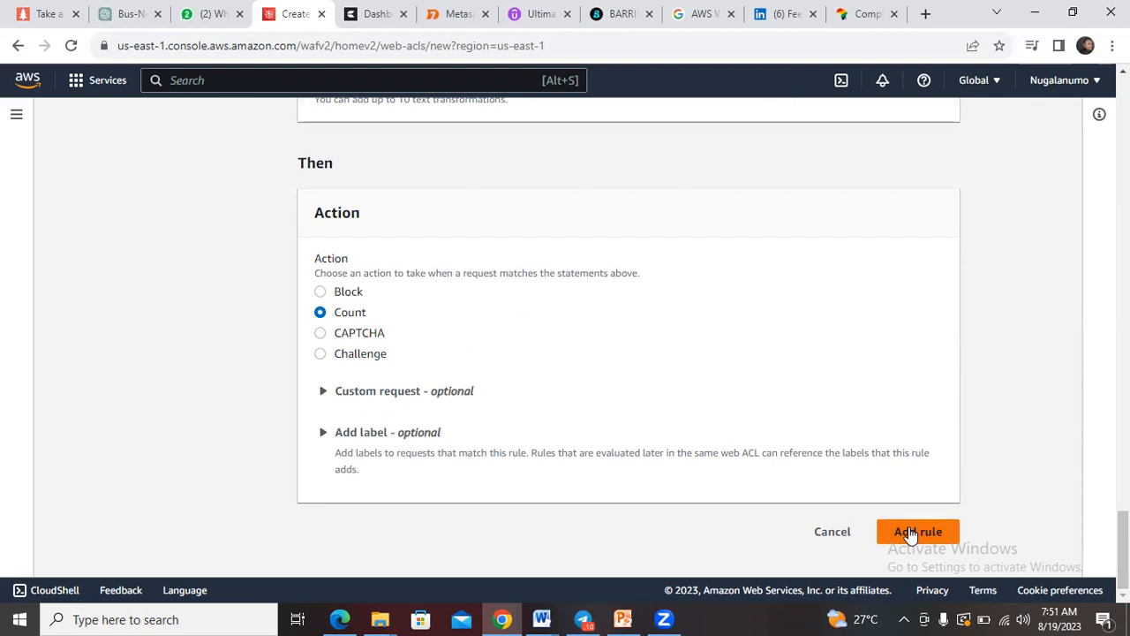
left_click_drag(1123, 537, 1122, 482)
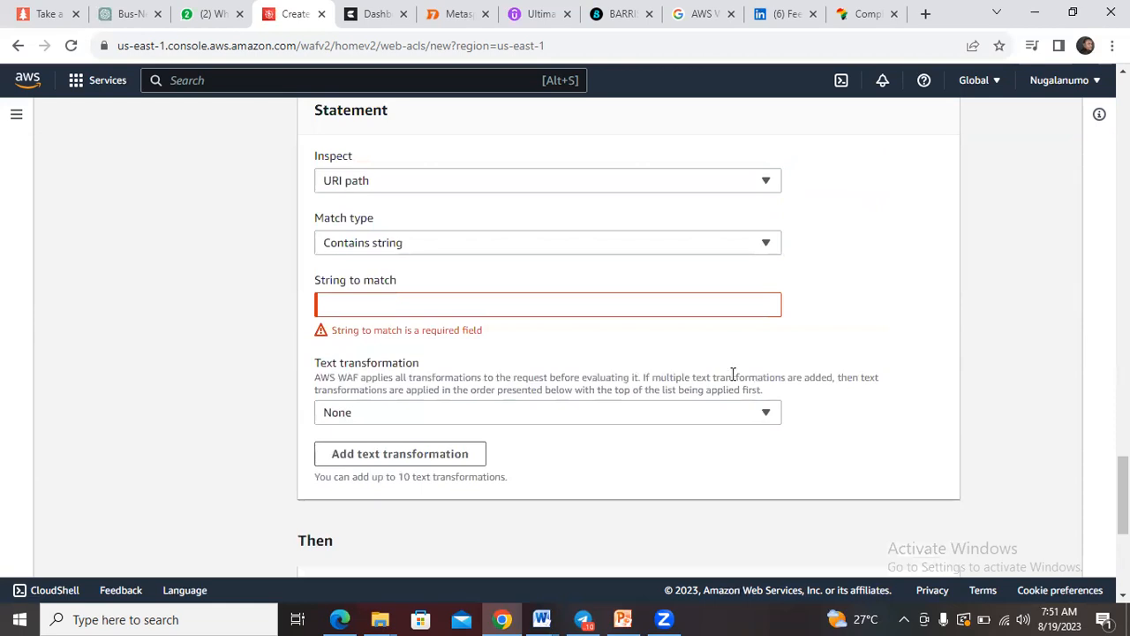
left_click(630, 307)
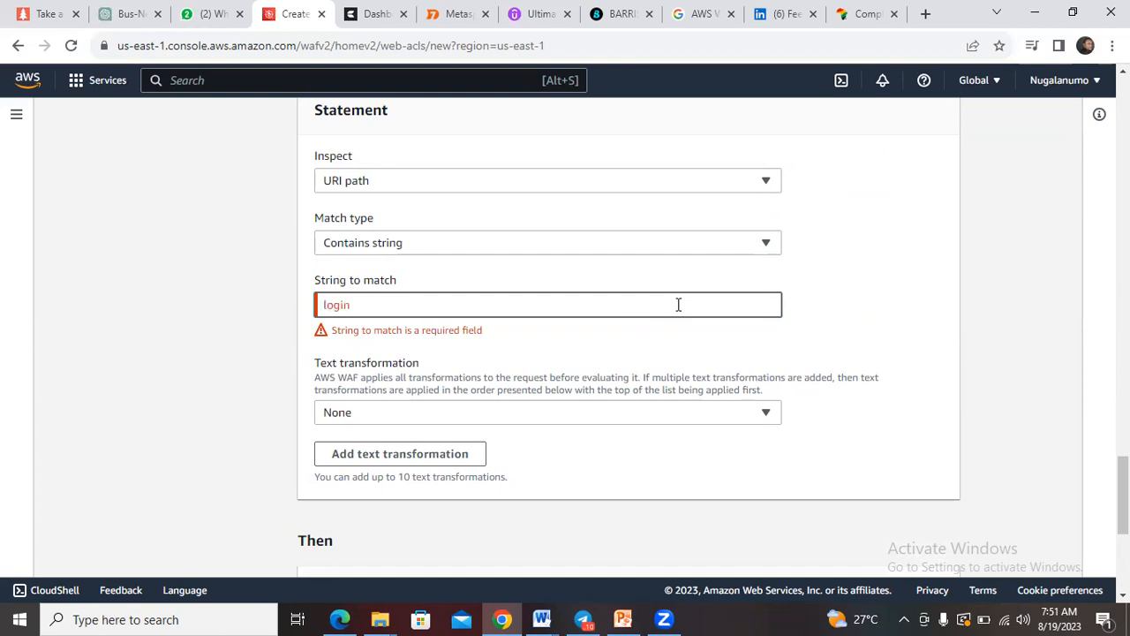
left_click_drag(1122, 495, 1123, 550)
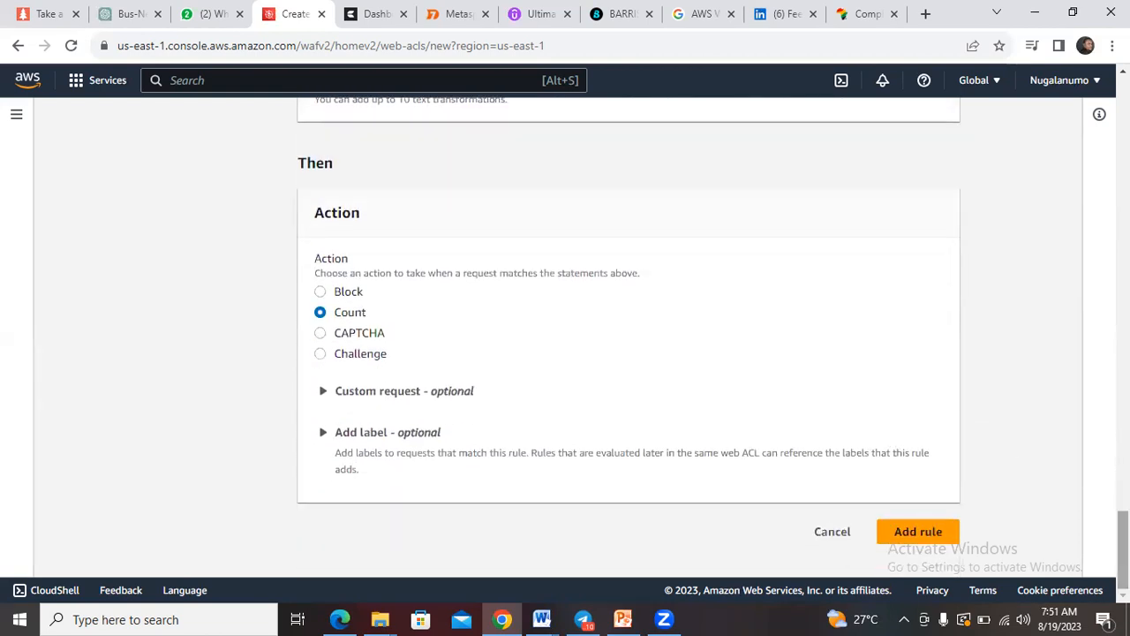
left_click(929, 532)
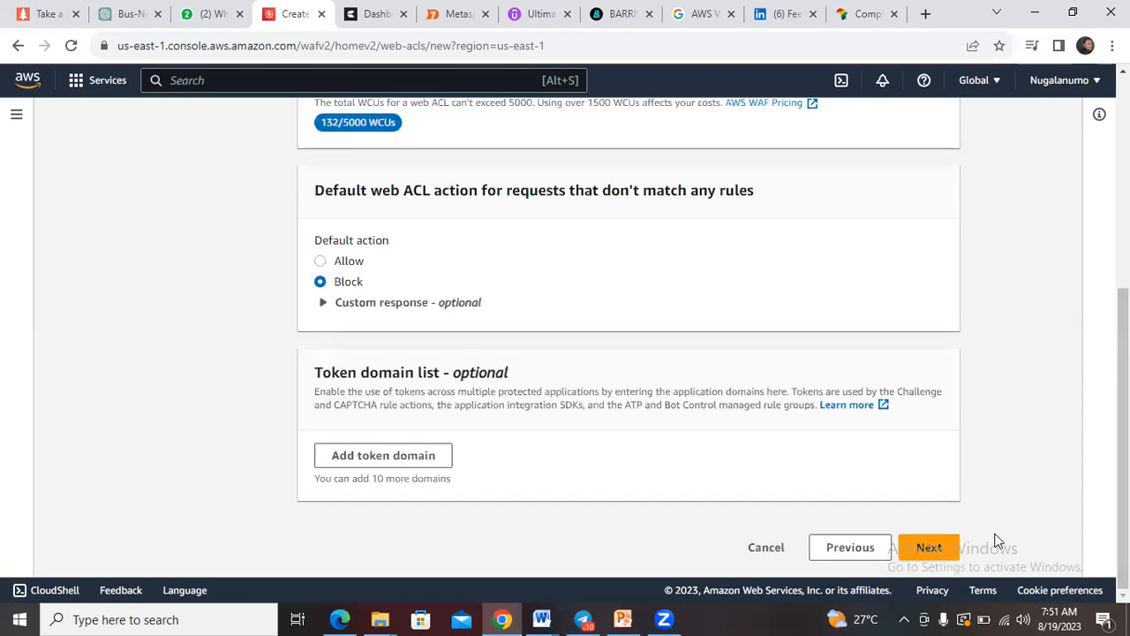
Accept the default action, rule priority and metrics settings as they are, and review the web ACL summary.
mouse_move(1123, 532)
left_mouse_down()
mouse_move(1123, 319)
mouse_move(1123, 529)
left_mouse_up()
left_click(929, 548)
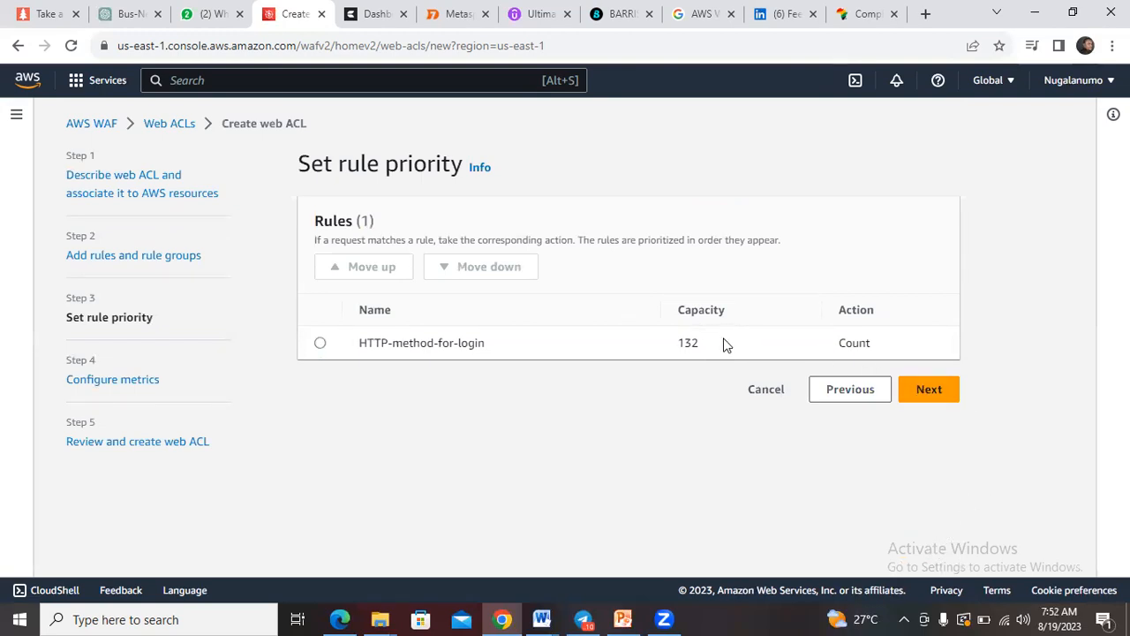
left_click(927, 390)
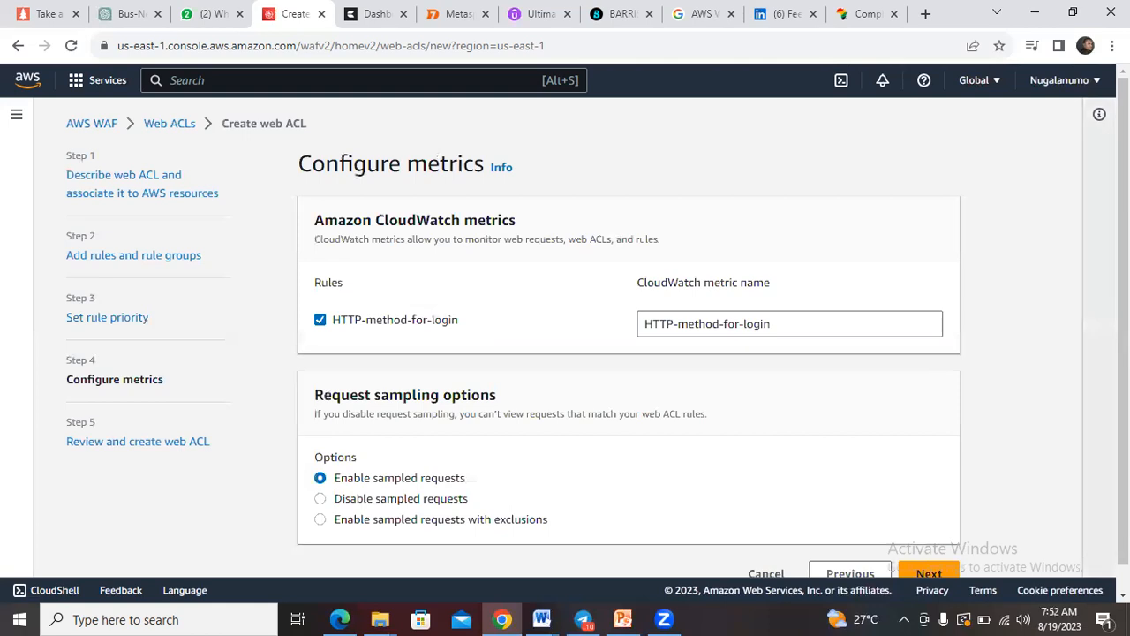
scroll(598, 327, "down", 1)
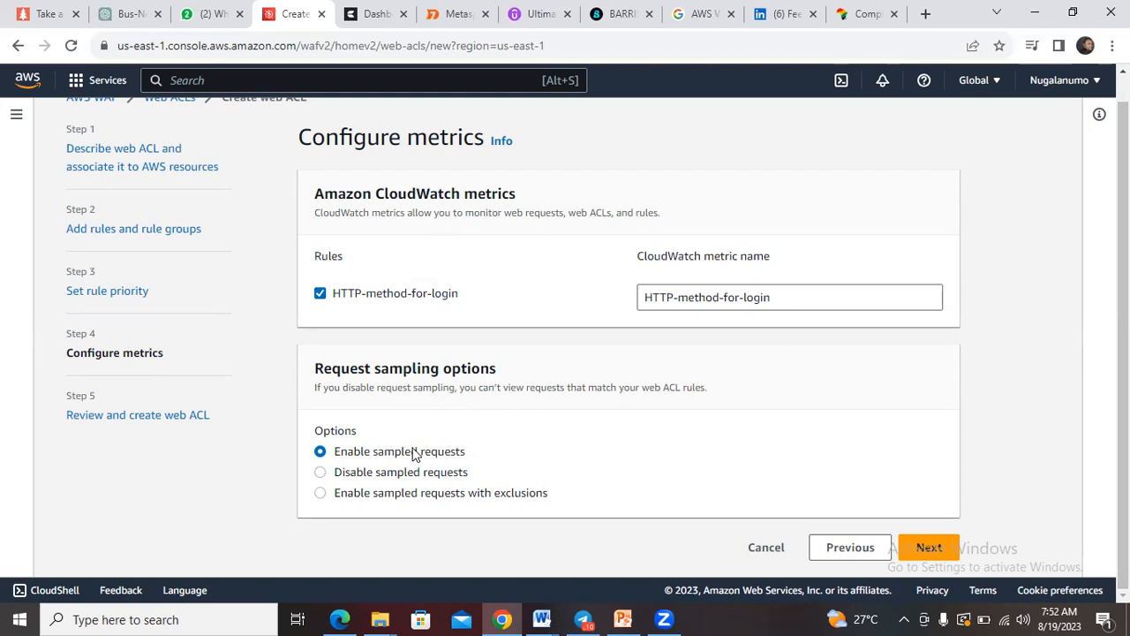
left_click(925, 547)
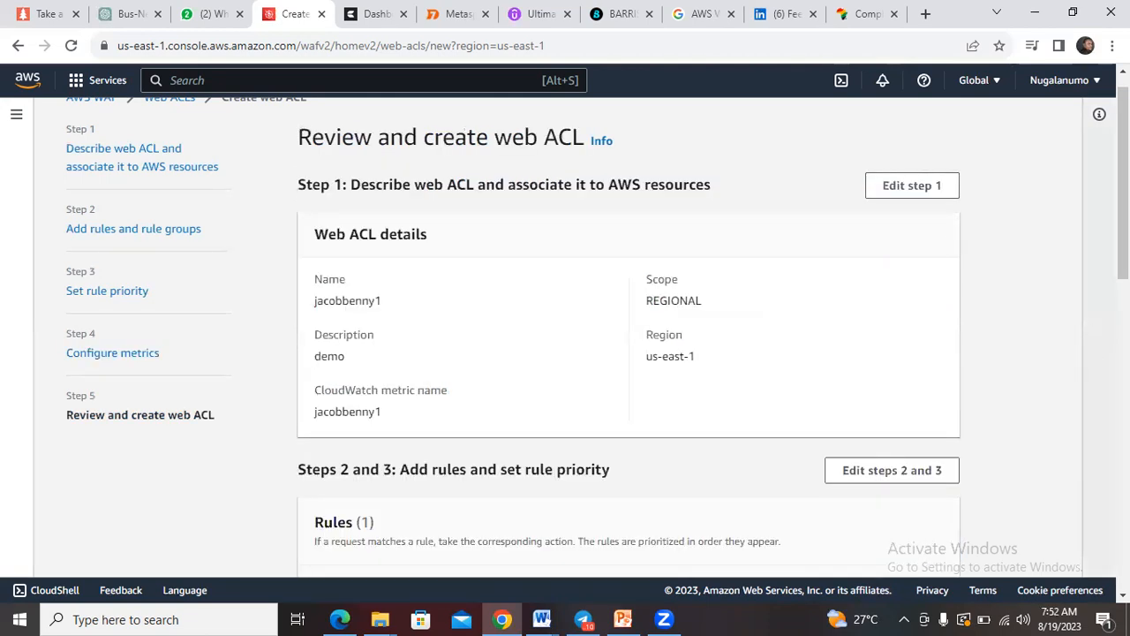
left_click_drag(1124, 183, 1123, 492)
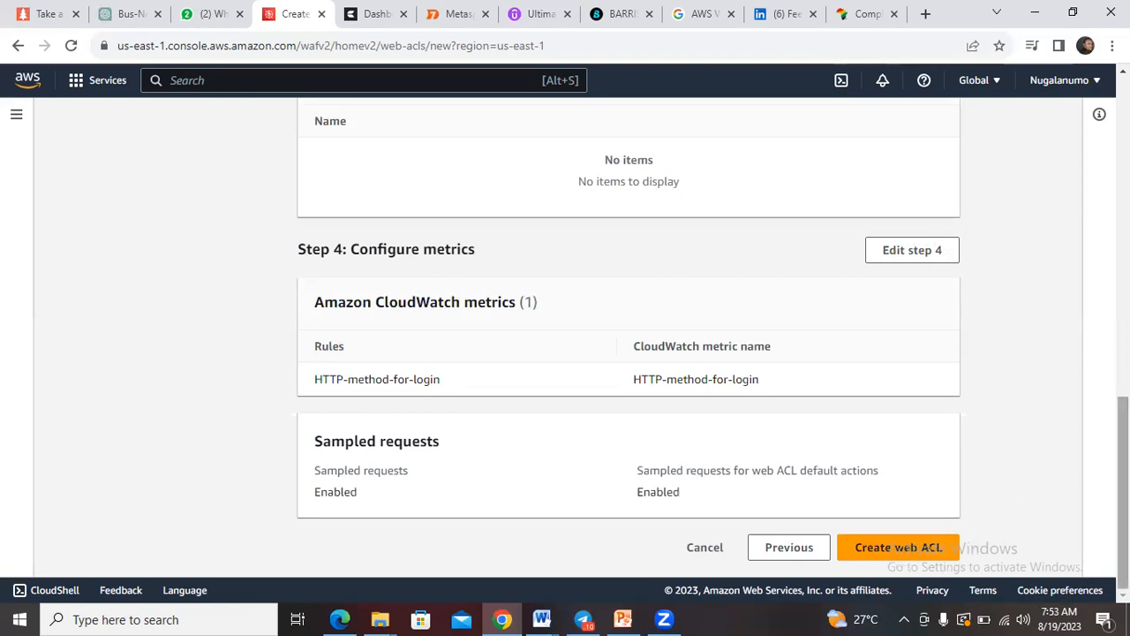
scroll(986, 545, "up", 5)
scroll(597, 340, "up", 5)
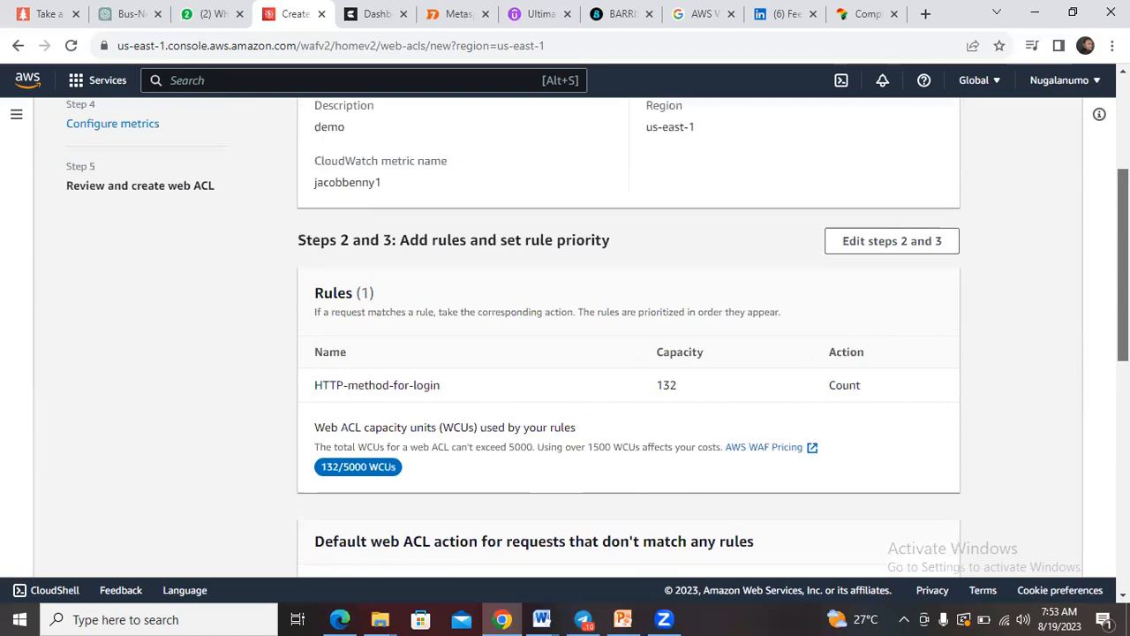
left_click_drag(1123, 142, 1123, 131)
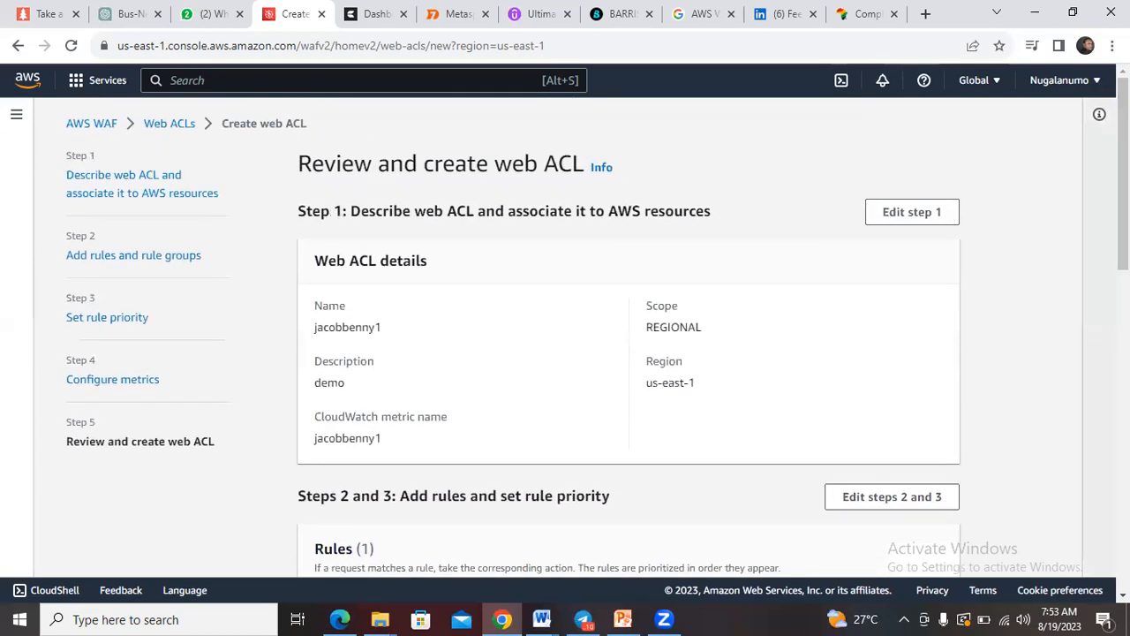
Switch to the PowerPoint presentation and show the CloudWatch slide.
left_click(623, 619)
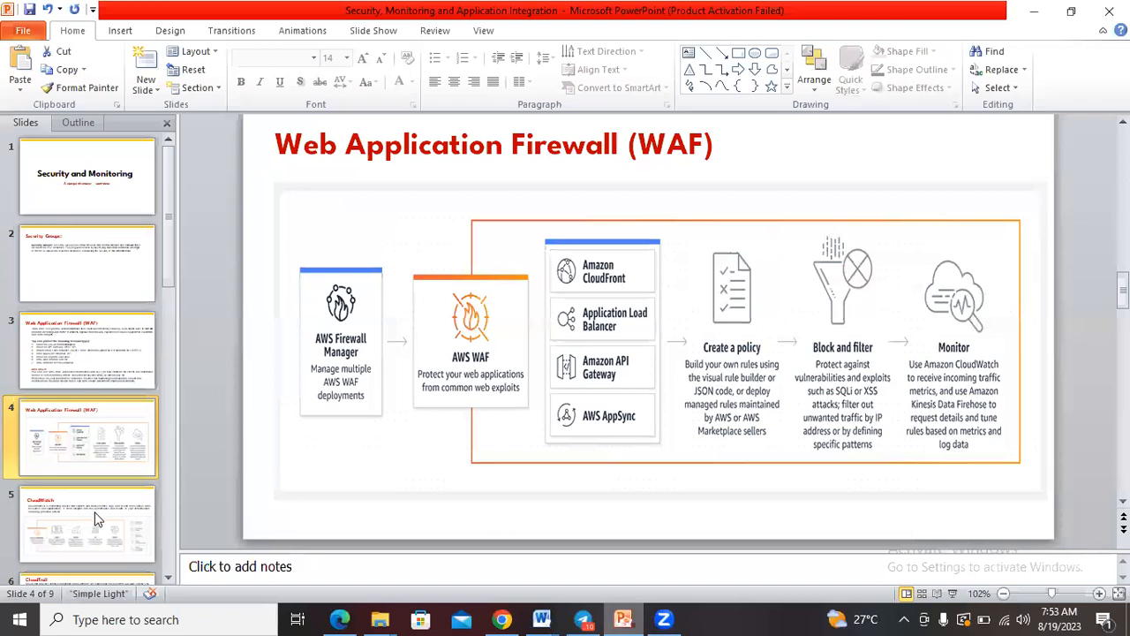
left_click(89, 534)
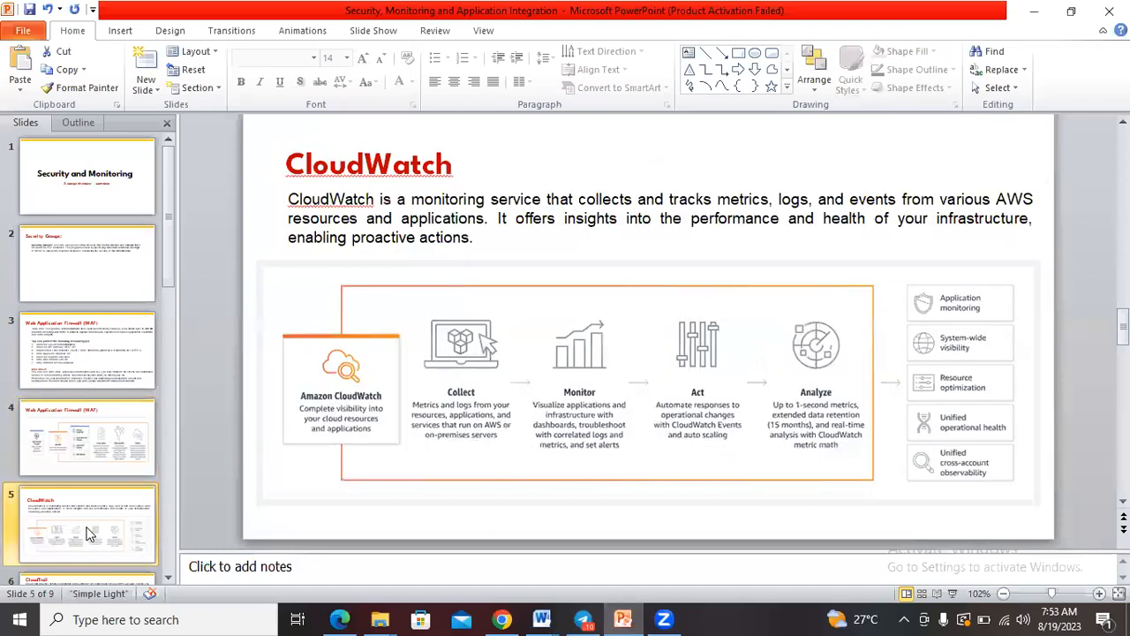
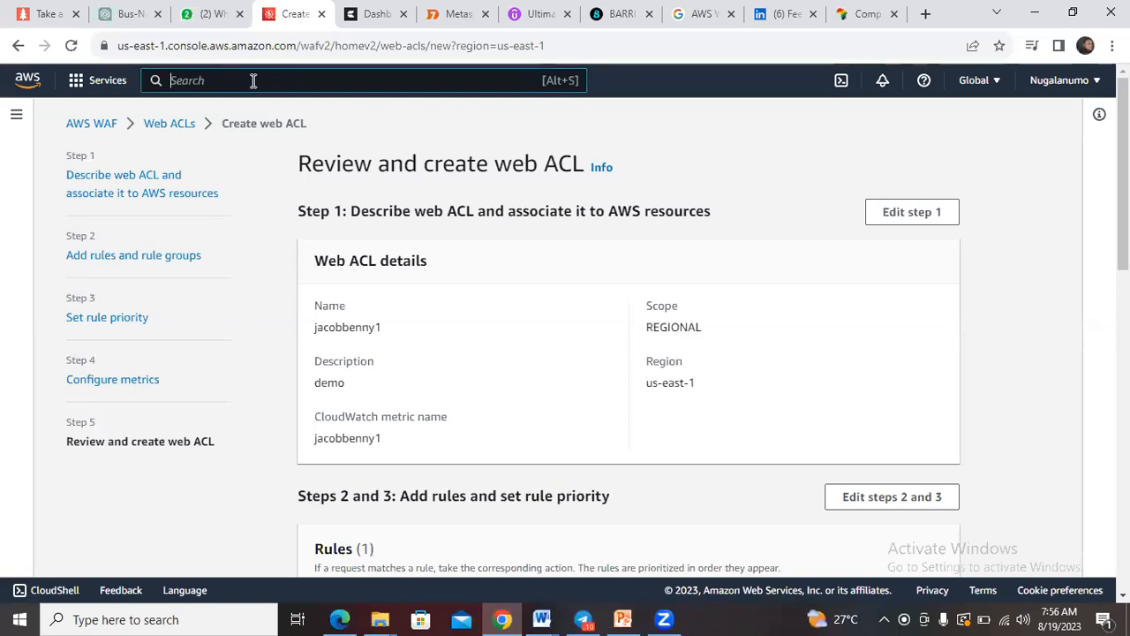
Search for CloudWatch in the AWS console in Chrome and open the service.
type("CloudWatch")
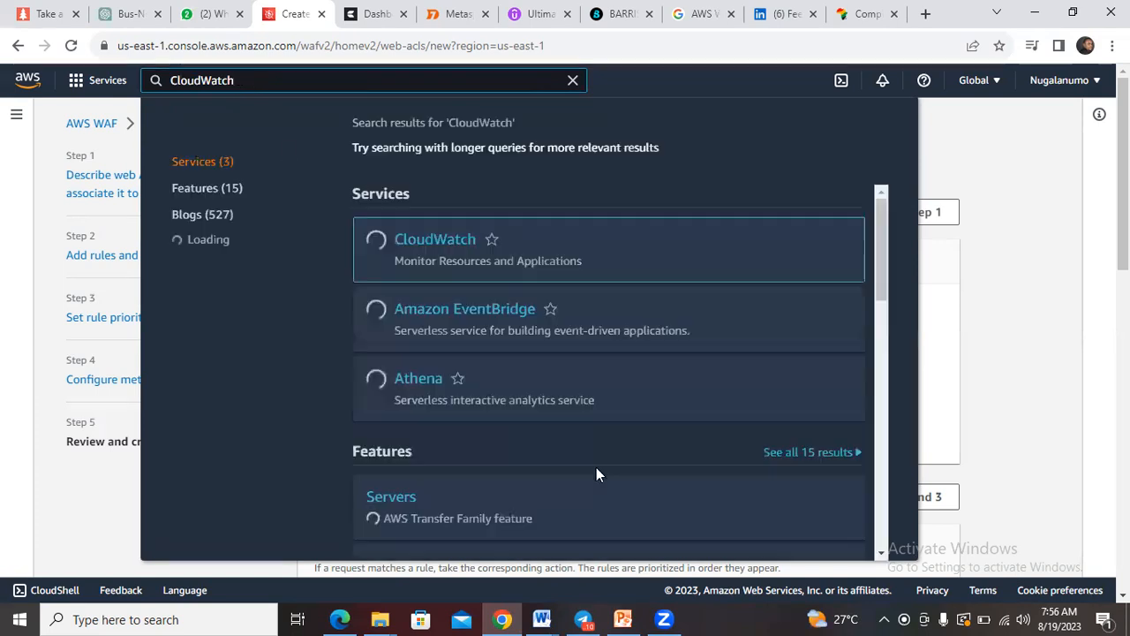
left_click(623, 619)
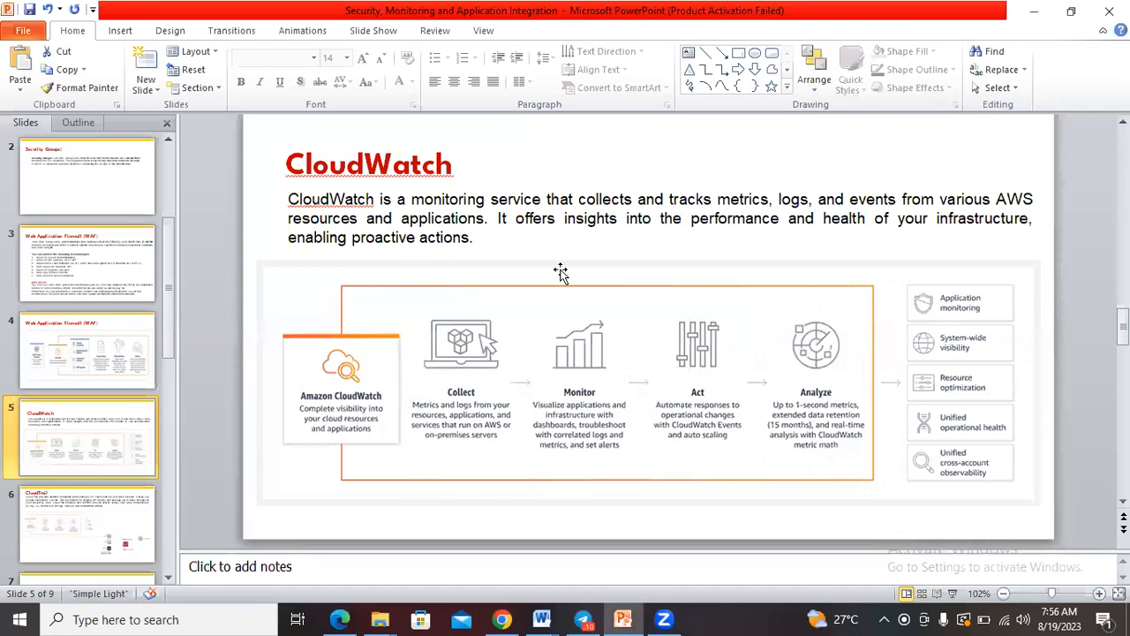
left_click(1034, 11)
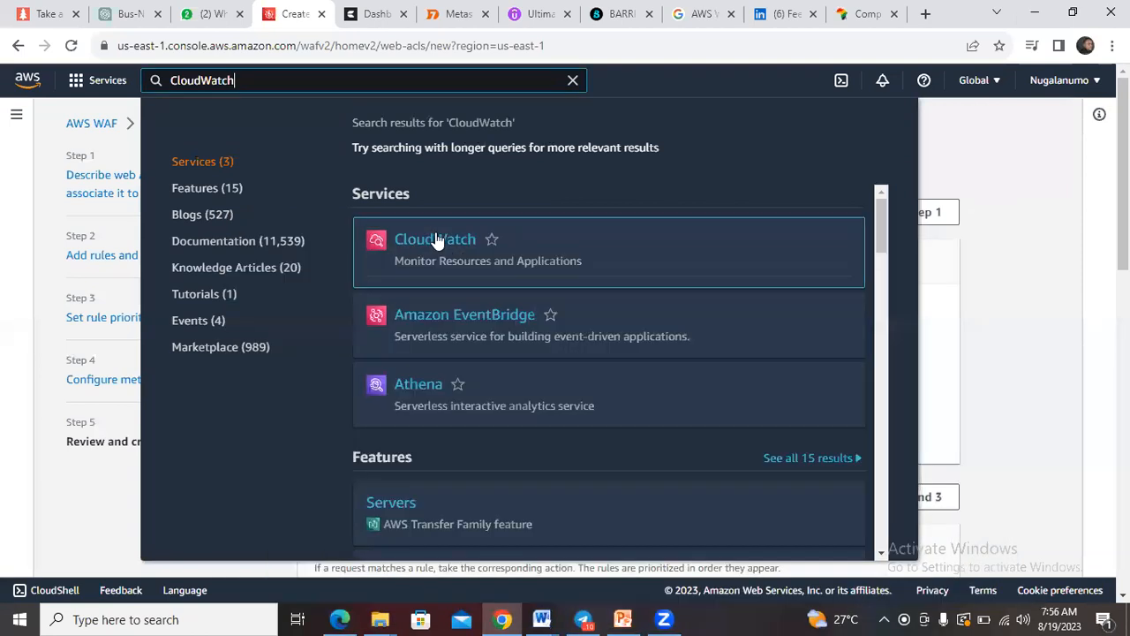
left_click(435, 240)
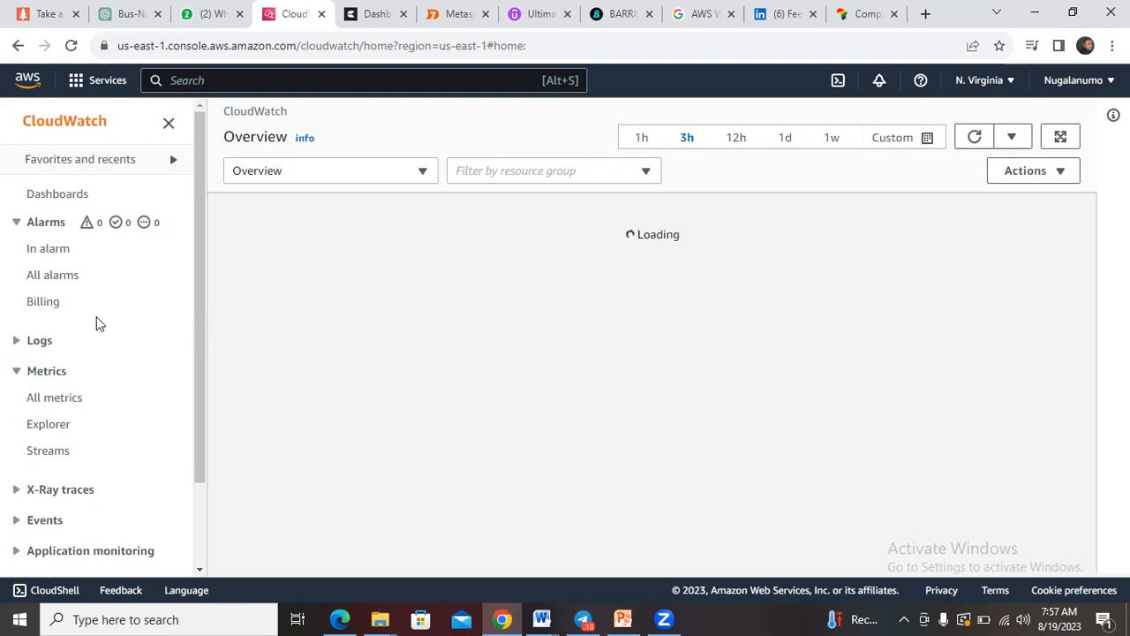
Open the S3 Storage Metrics list from all CloudWatch metrics.
left_click(67, 405)
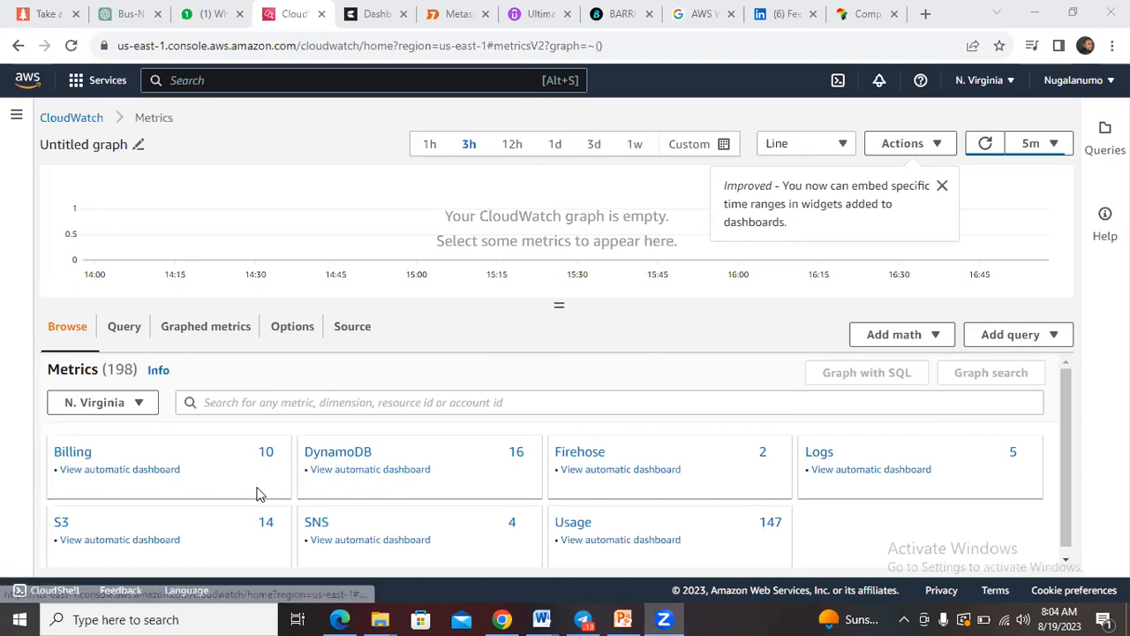
left_click(61, 523)
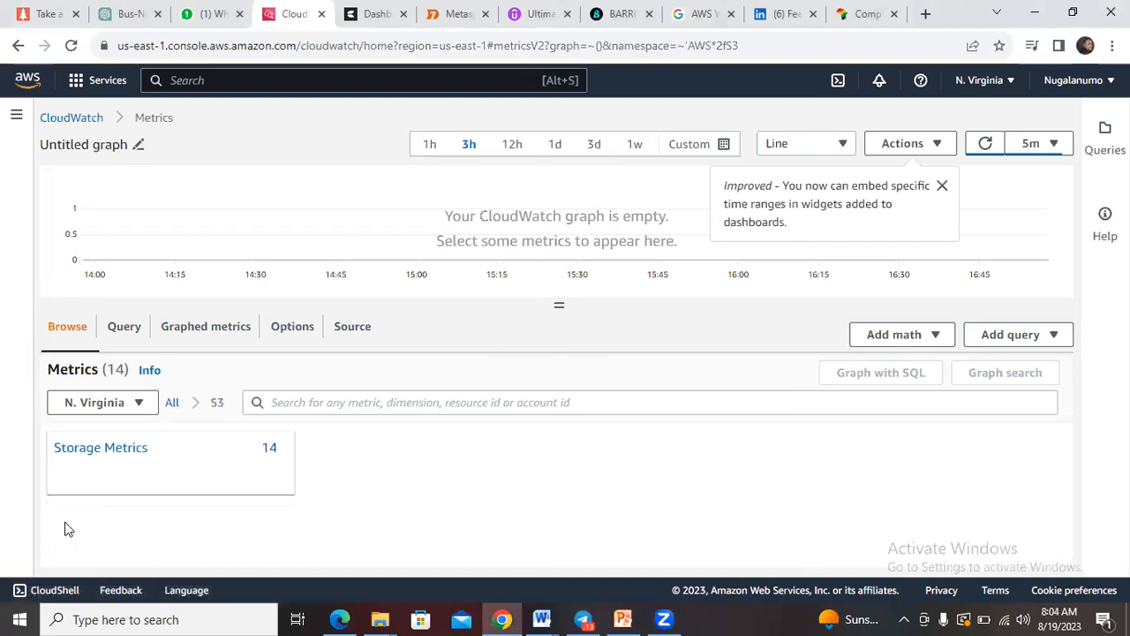
left_click(103, 452)
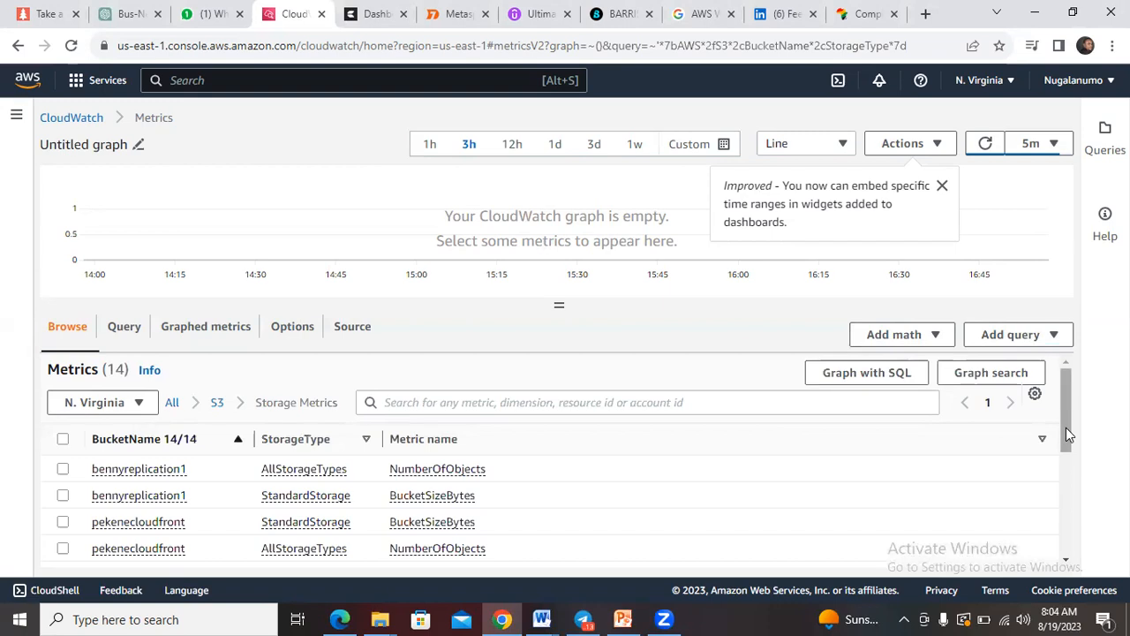
Graph the NumberOfObjects and BucketSizeBytes metrics of the bennyreplication1 and pekenecloudfront buckets, and dismiss the tip covering the graph.
left_click_drag(1069, 433, 1069, 543)
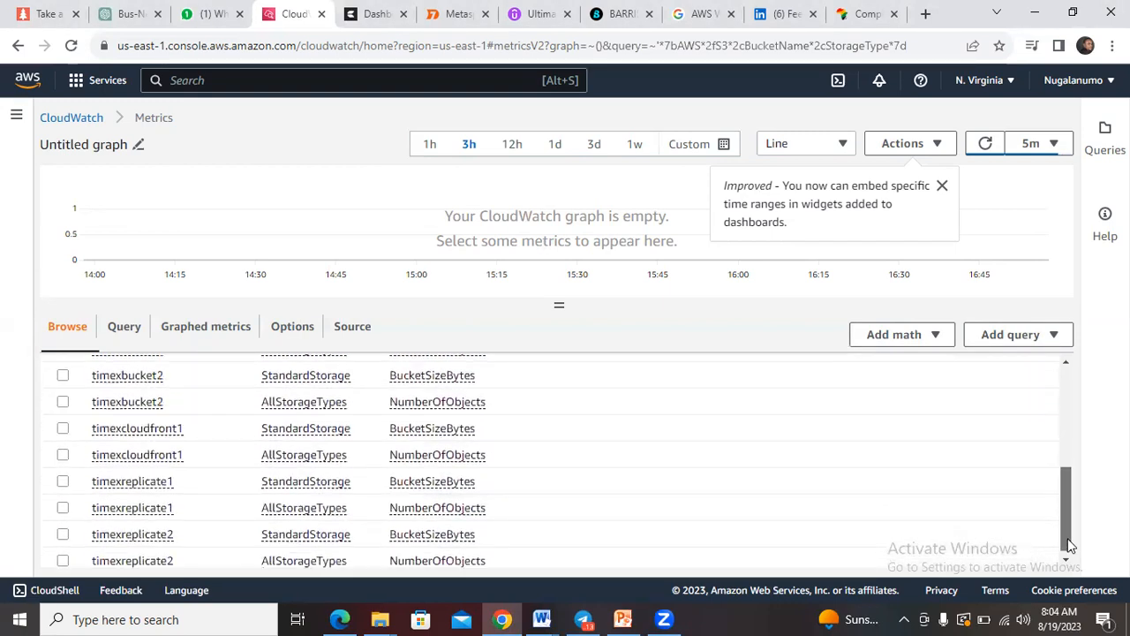
scroll(1032, 412, "up", 5)
scroll(1036, 462, "down", 1)
scroll(1036, 462, "down", 2)
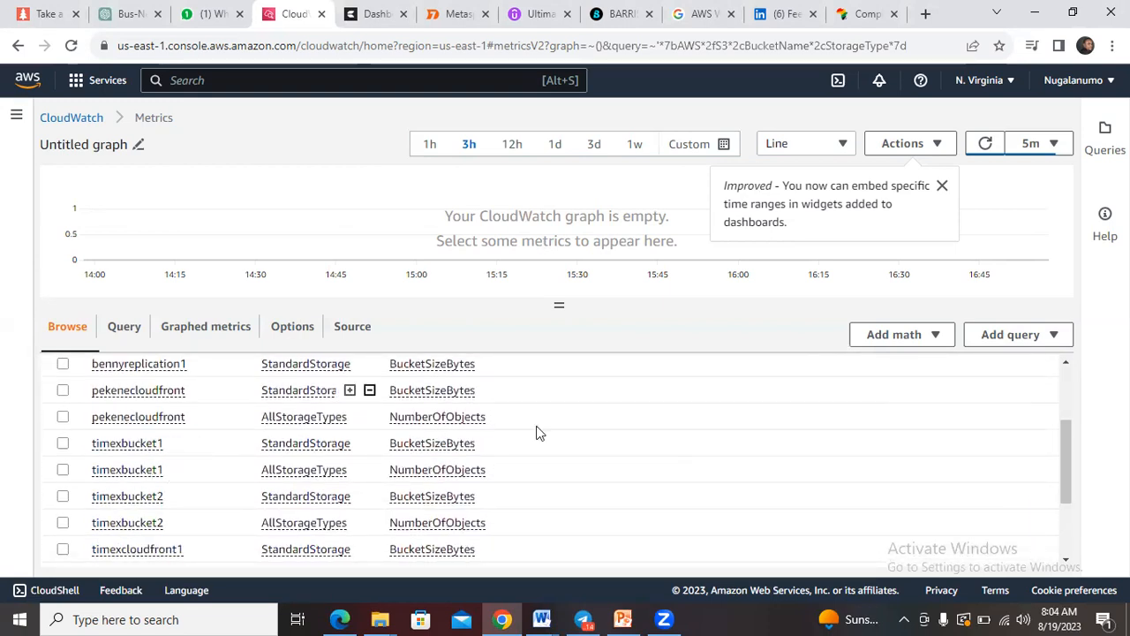
left_click_drag(1063, 432, 1057, 389)
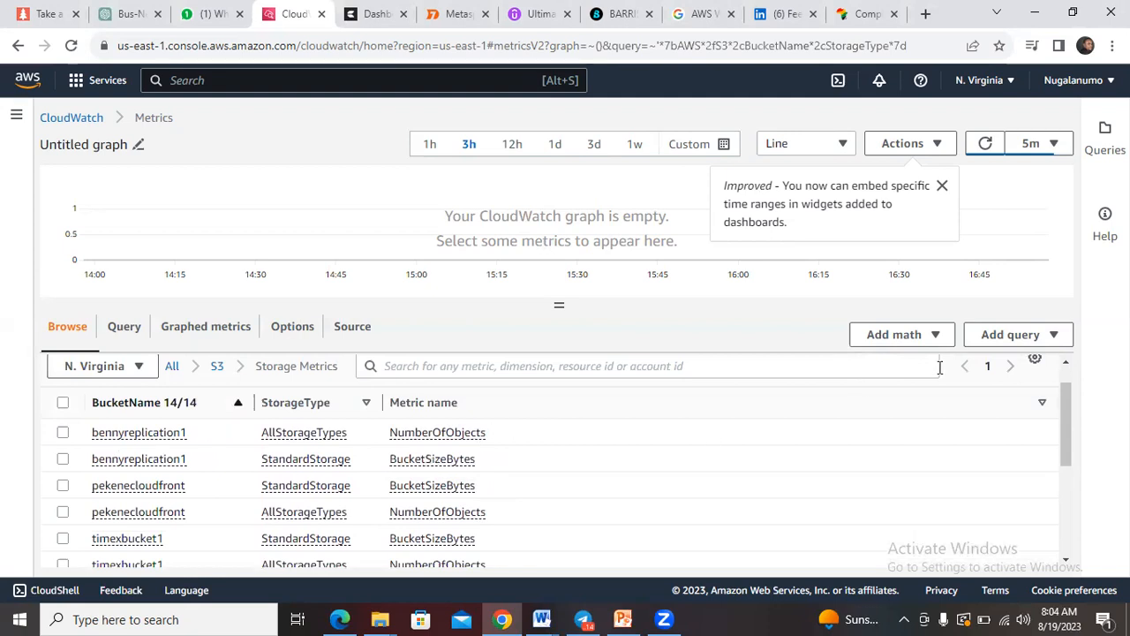
left_click_drag(1071, 451, 1076, 409)
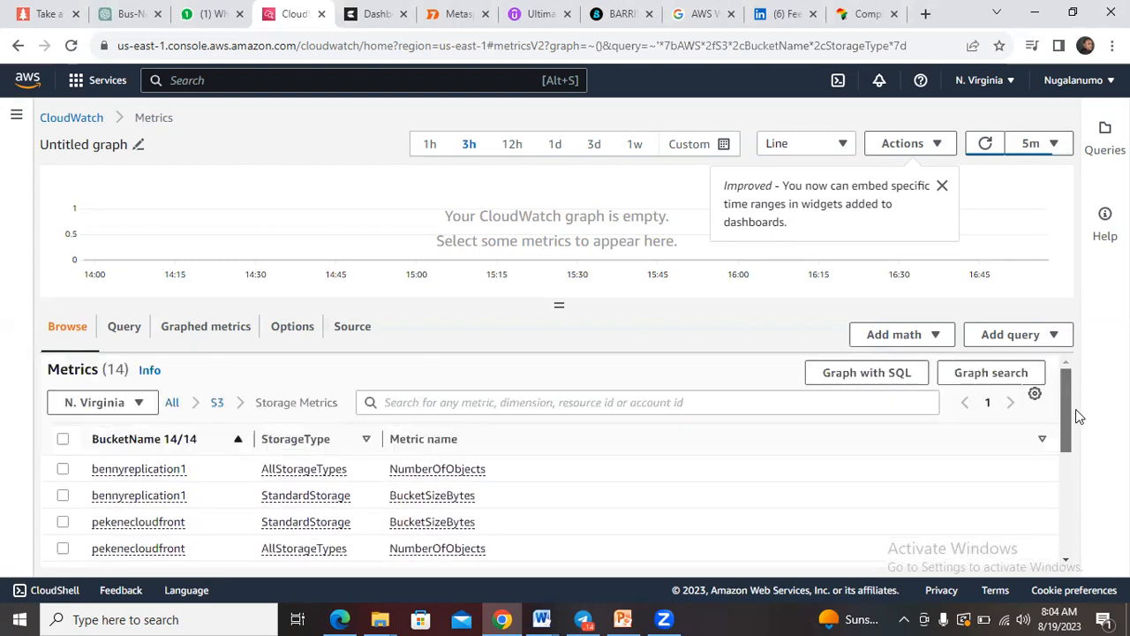
left_click(64, 471)
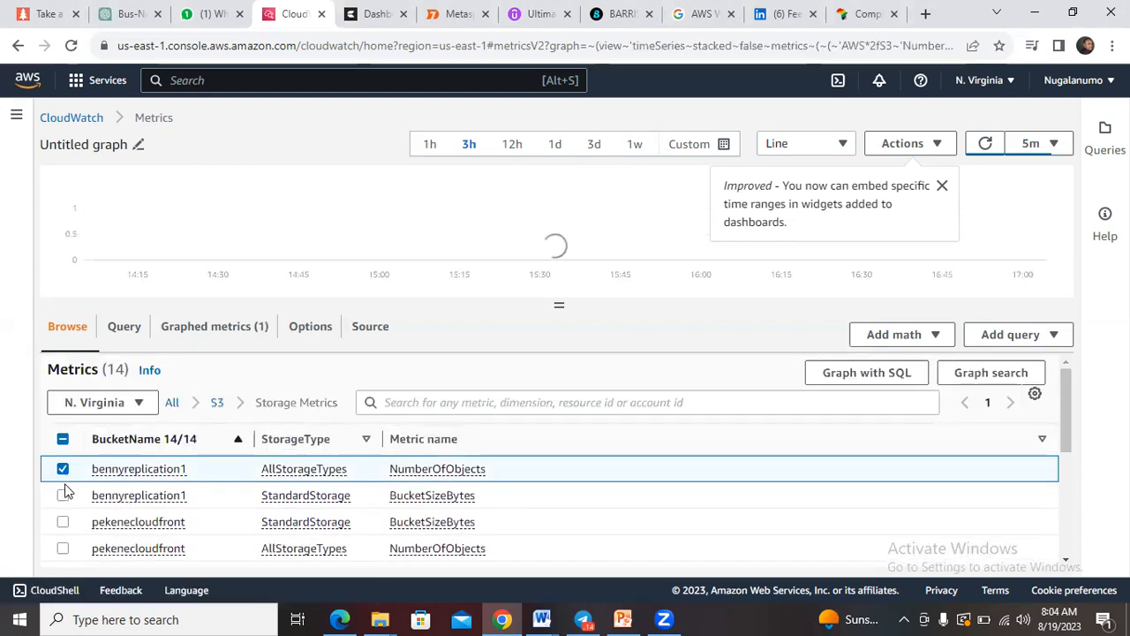
left_click(63, 495)
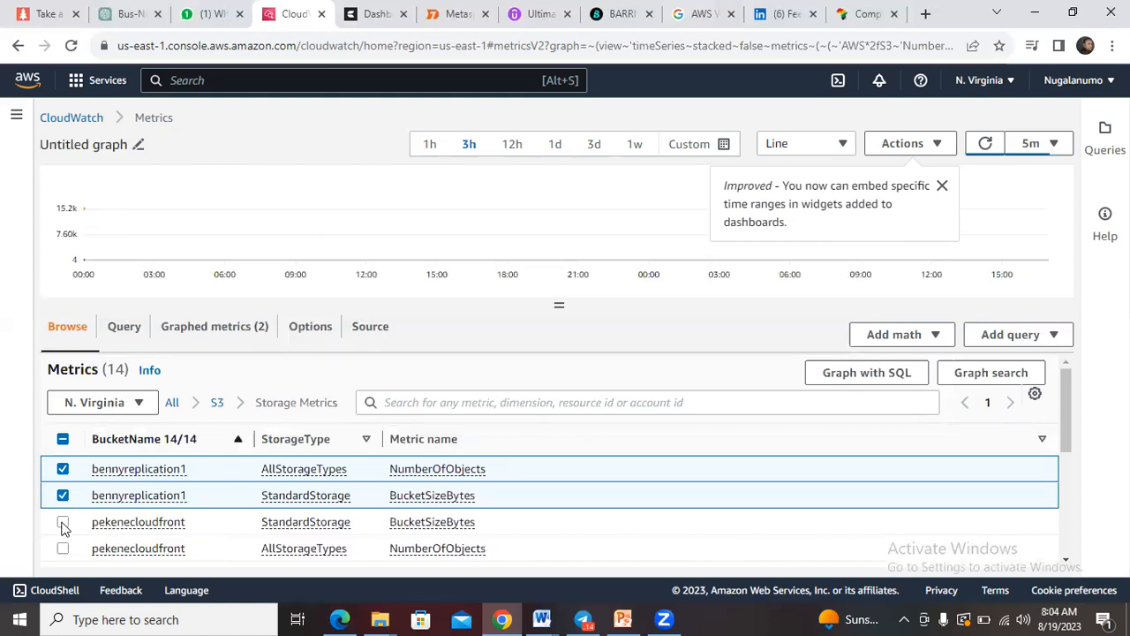
left_click(63, 523)
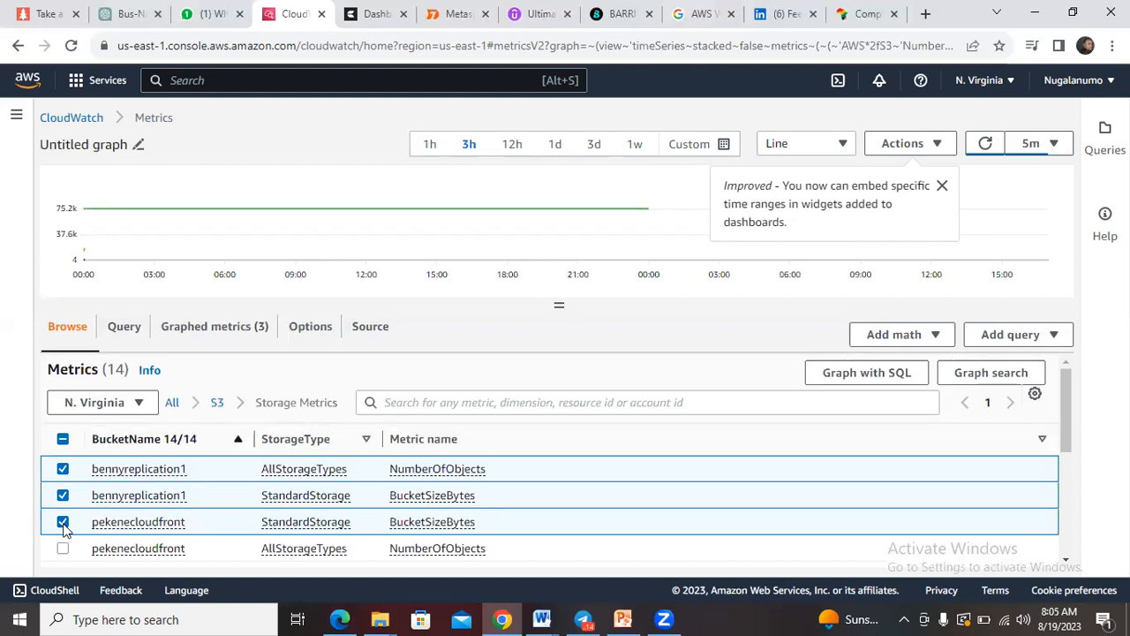
left_click(63, 548)
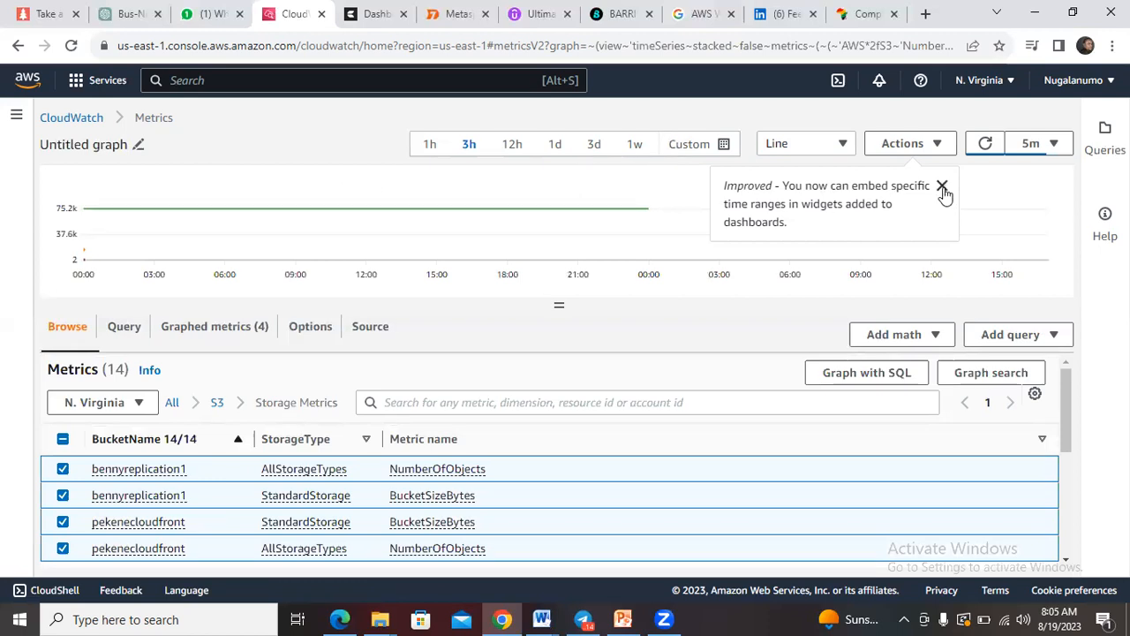
left_click(942, 188)
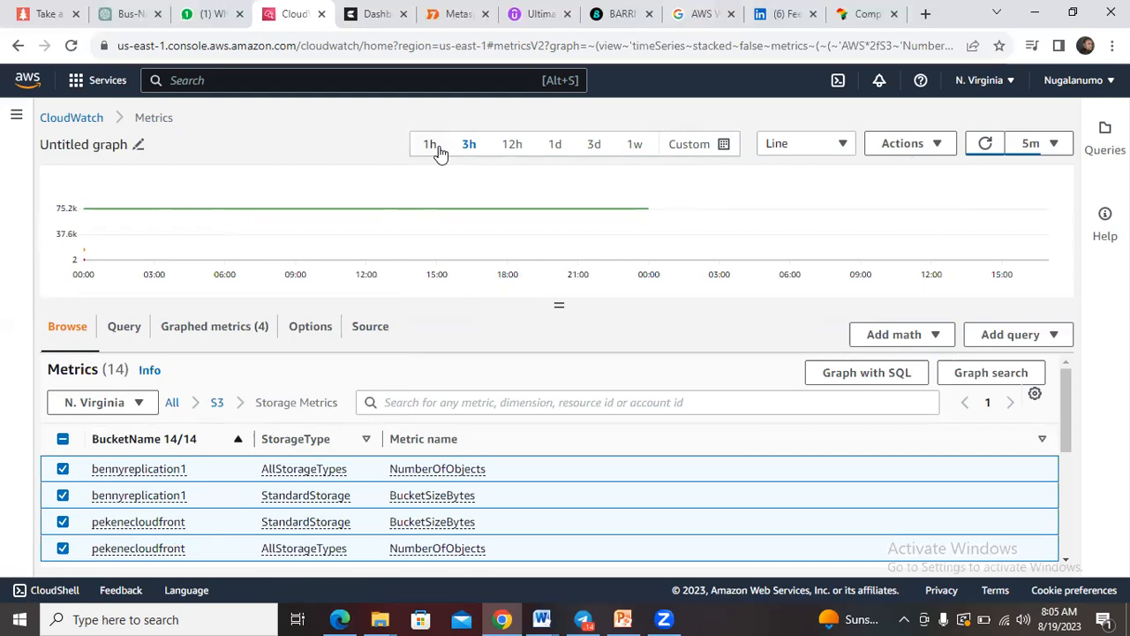
Set the graph's custom relative time range to 5 minutes and look through the remaining S3 storage metrics.
left_click(722, 146)
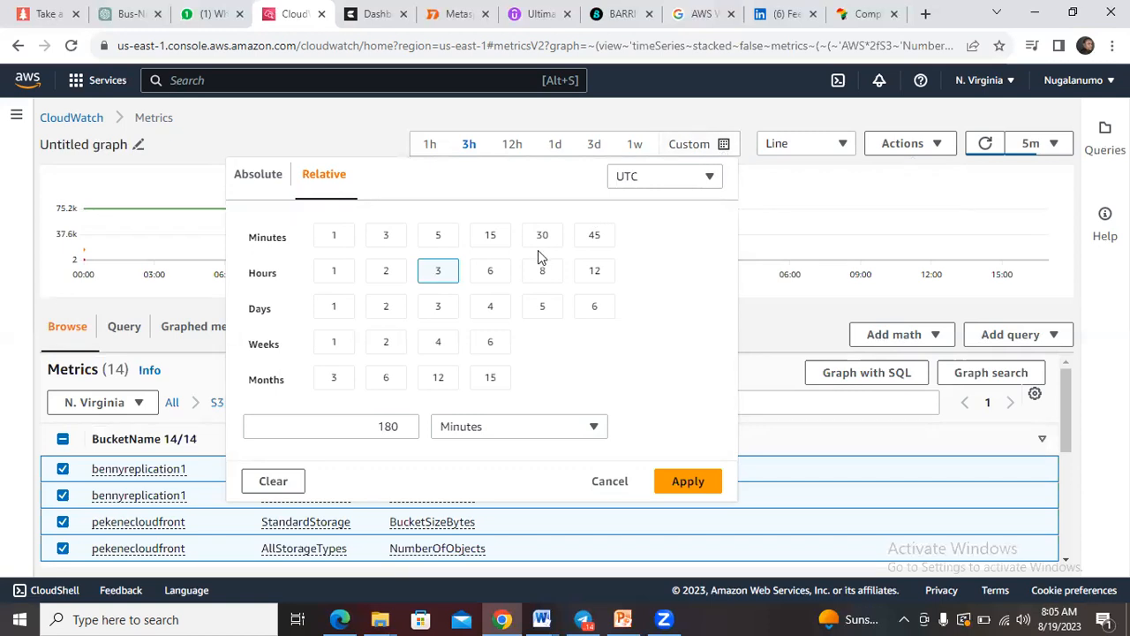
left_click(444, 237)
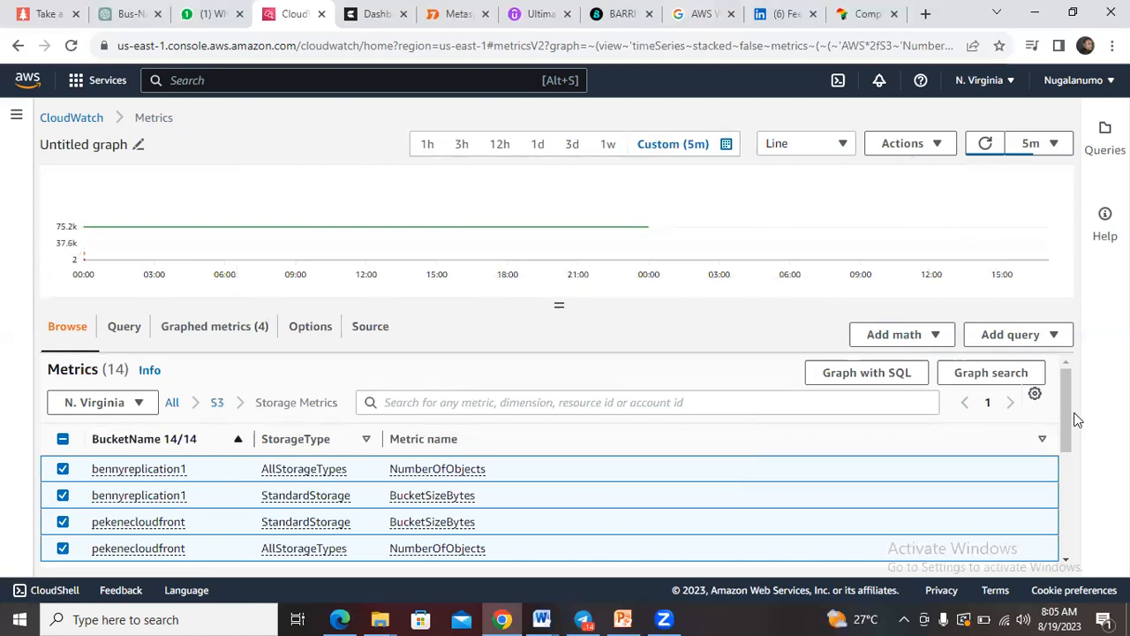
left_click_drag(1067, 409, 738, 504)
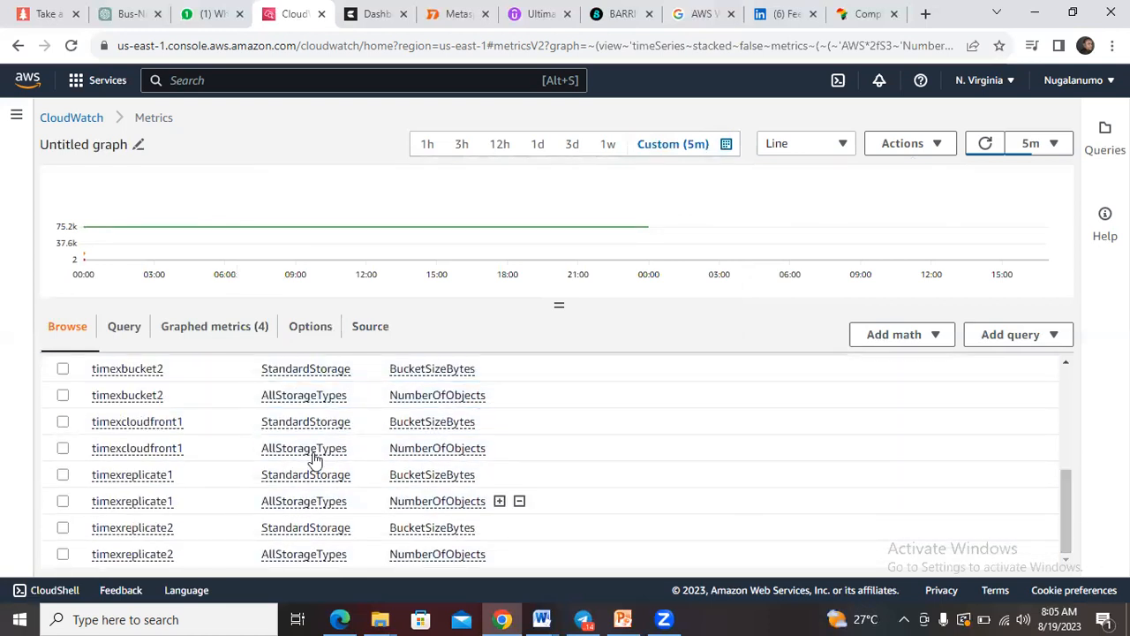
Add timexreplicate1's BucketSizeBytes and timexcloudfront1's BucketSizeBytes and NumberOfObjects metrics to the graph, and show the available graph actions.
left_click(63, 474)
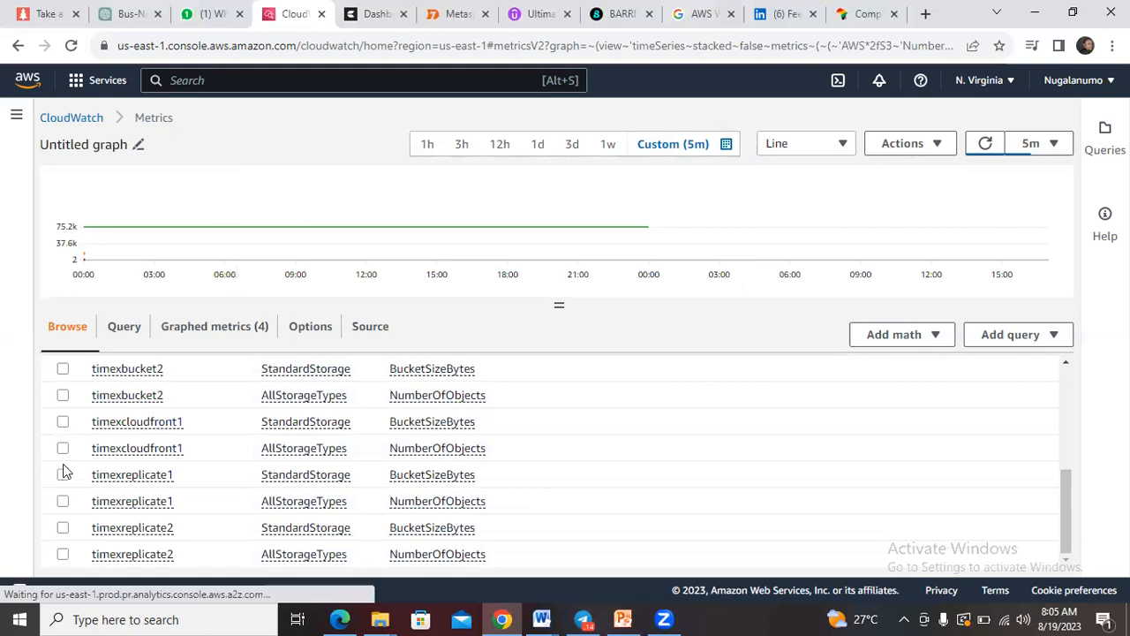
left_click(63, 449)
left_click(63, 423)
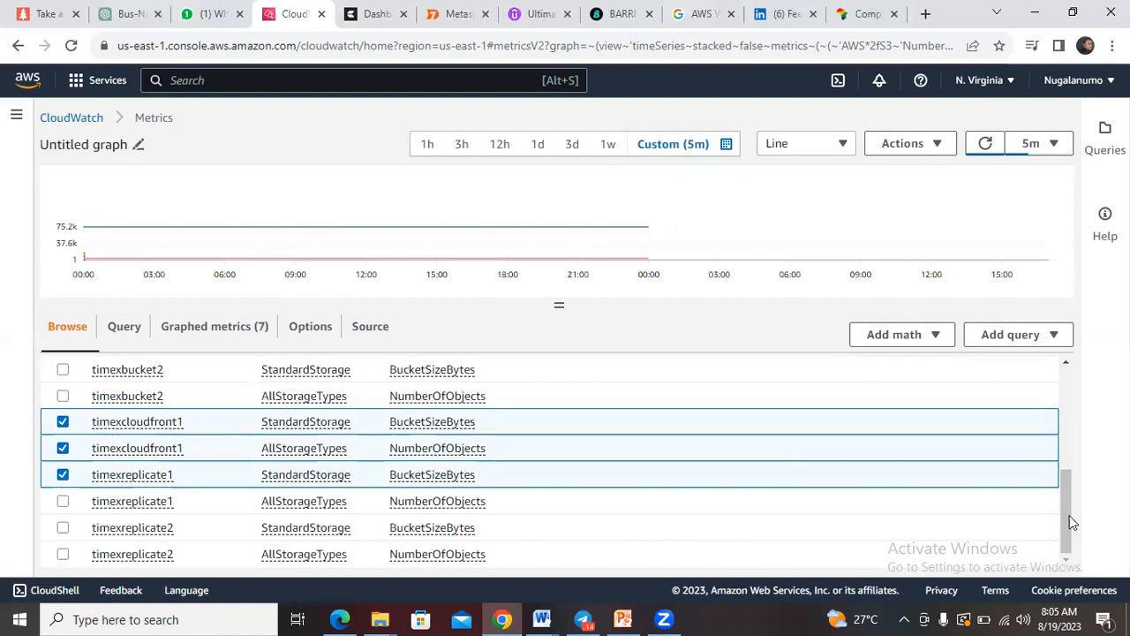
left_click_drag(1066, 512, 1074, 389)
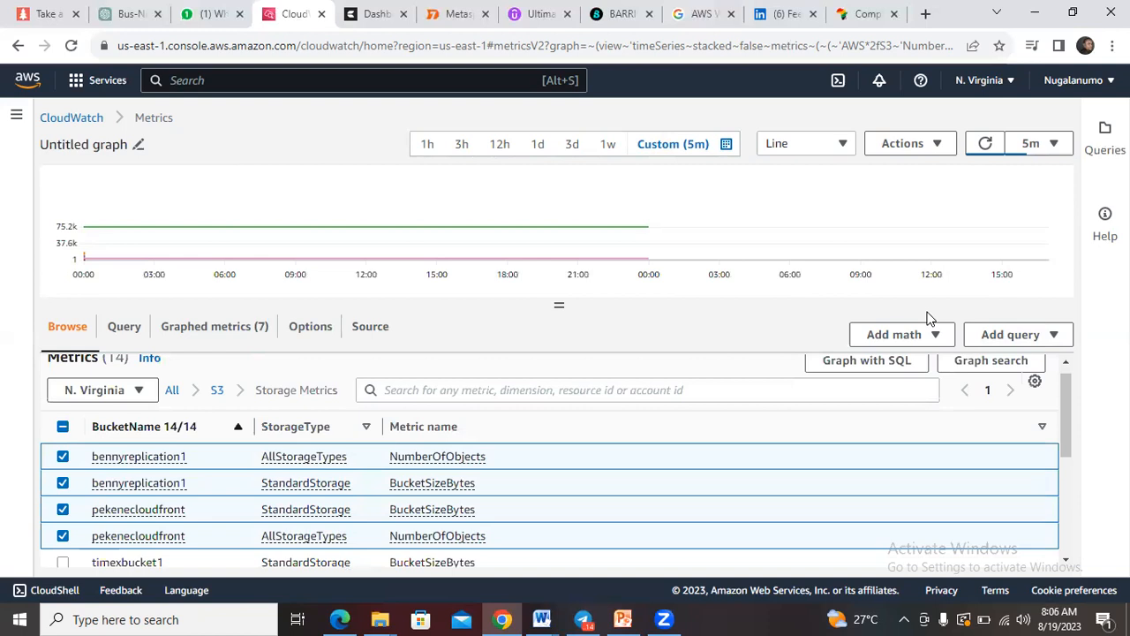
left_click(938, 150)
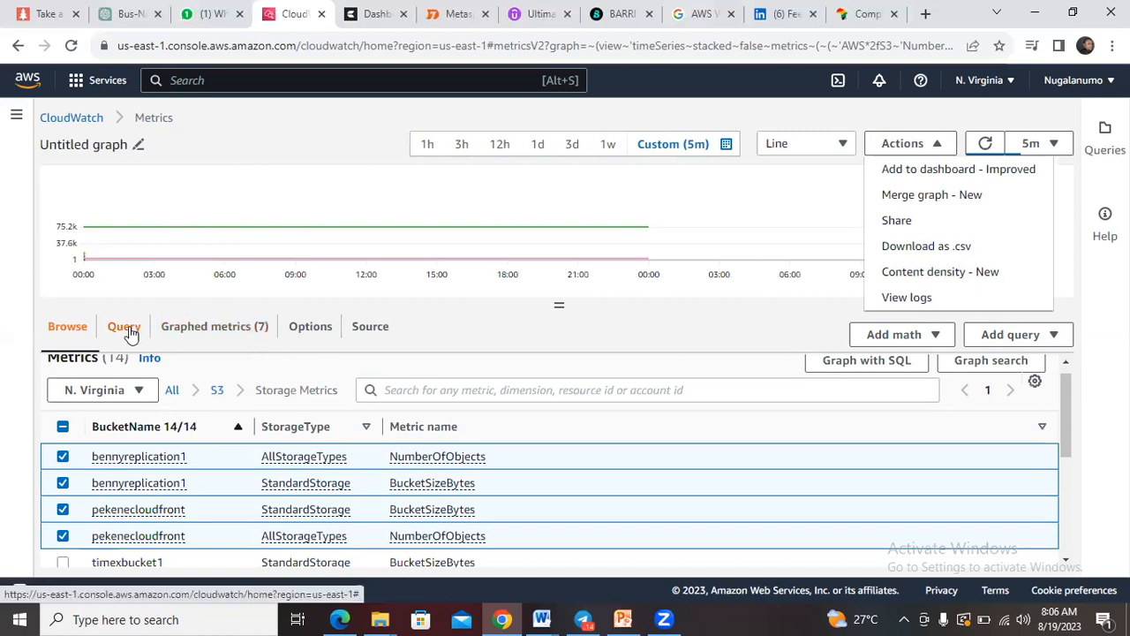
Return to the CloudWatch overview, open the log groups list, and sort it by metric filters.
left_click(58, 119)
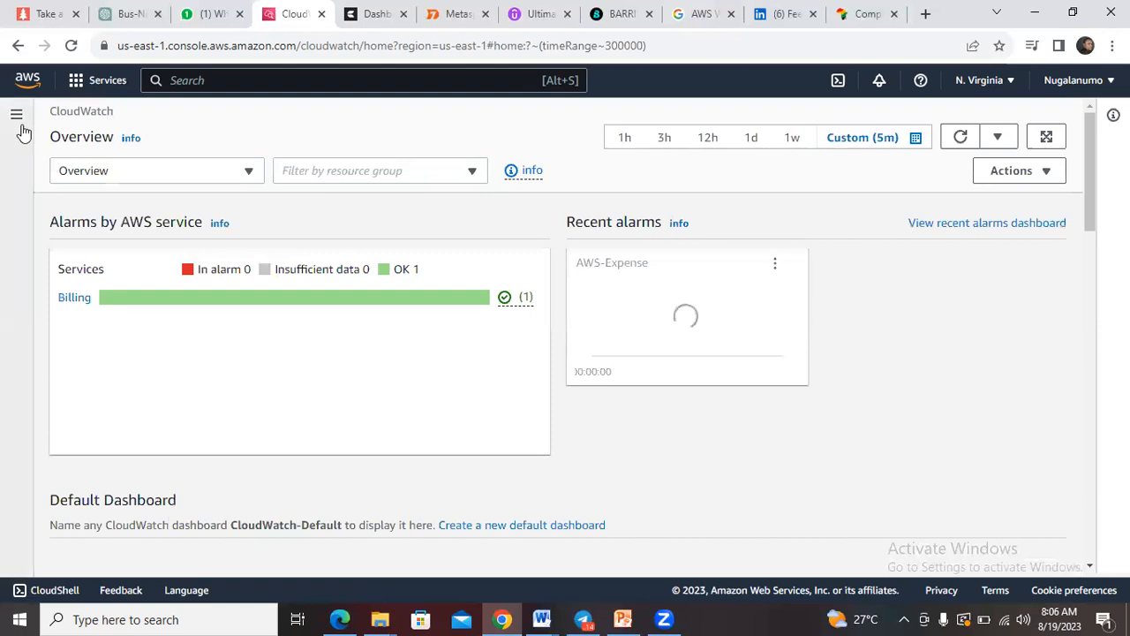
left_click(17, 118)
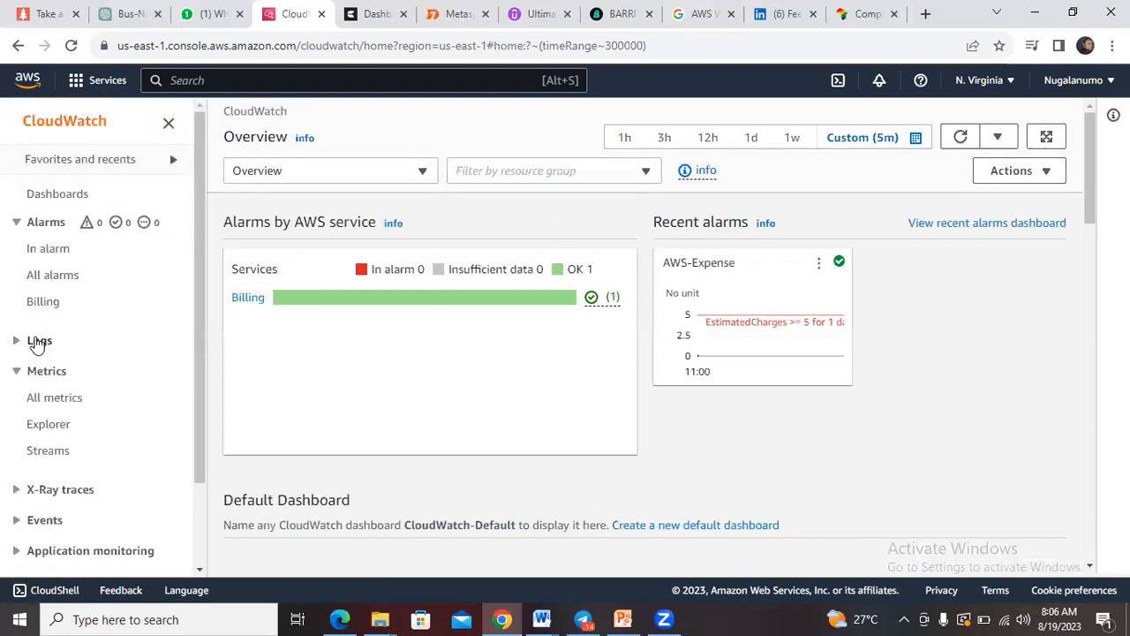
left_click(37, 342)
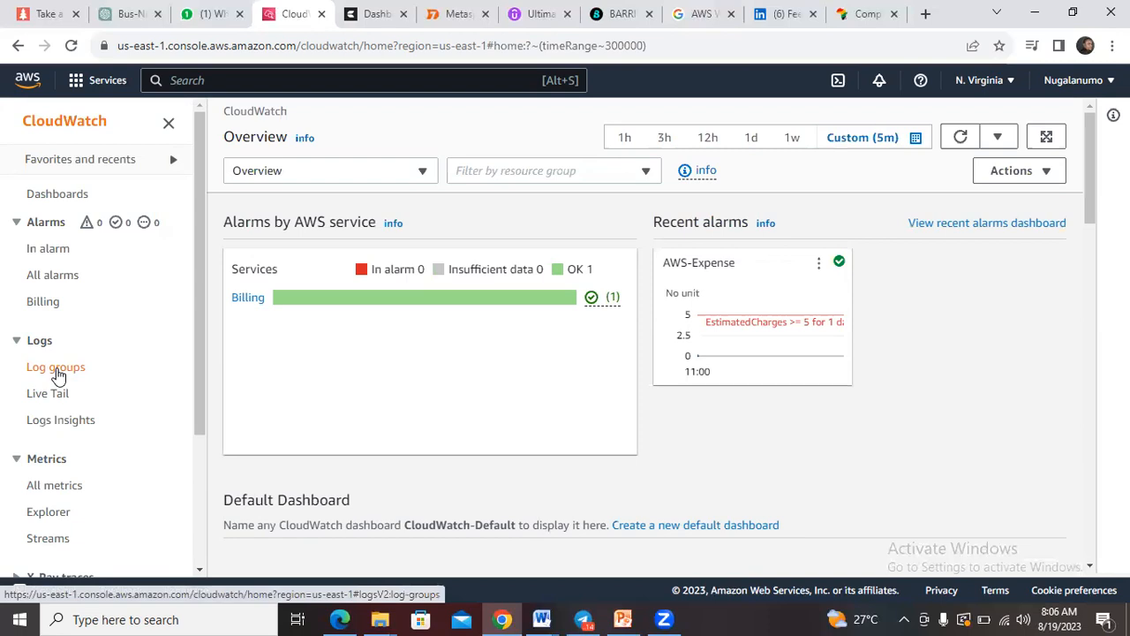
left_click(56, 368)
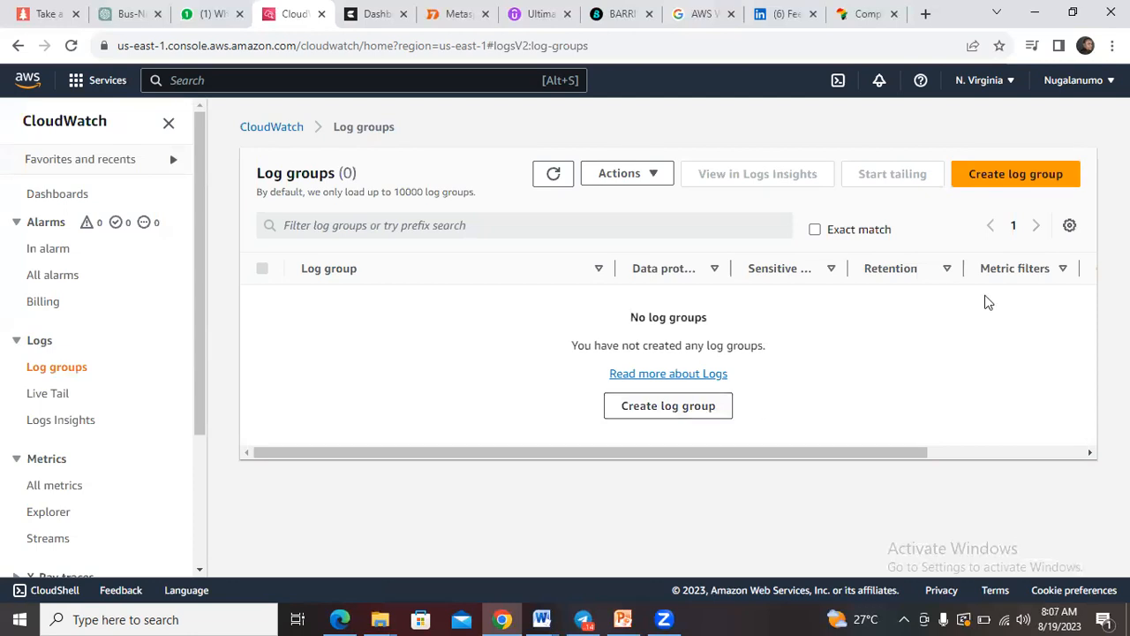
left_click(1064, 272)
left_click(1065, 271)
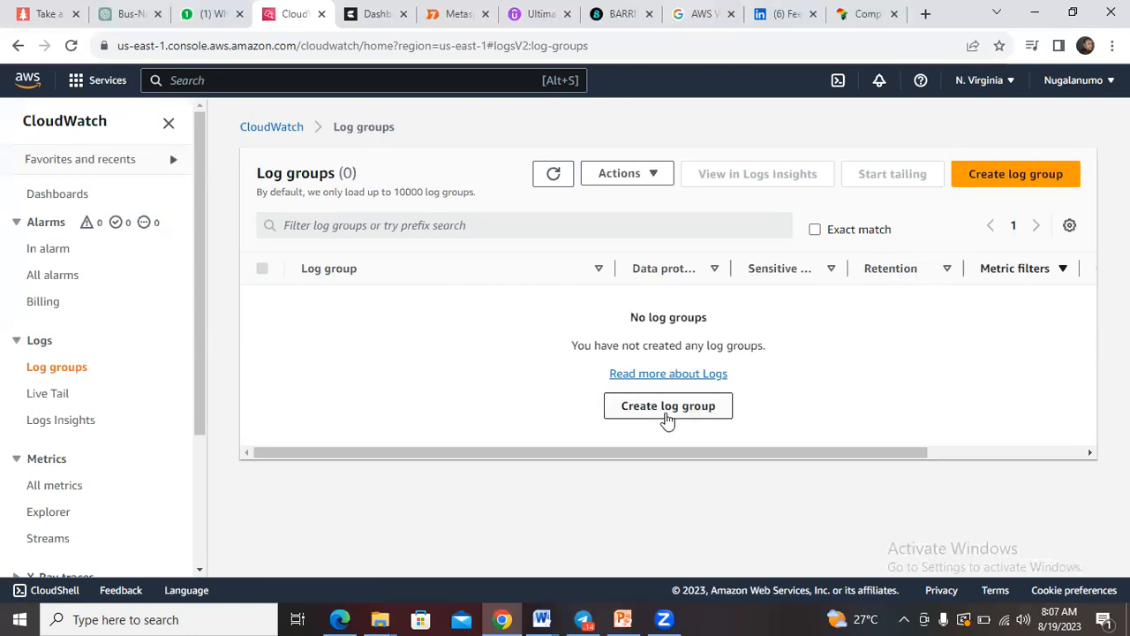
left_click_drag(199, 353, 210, 313)
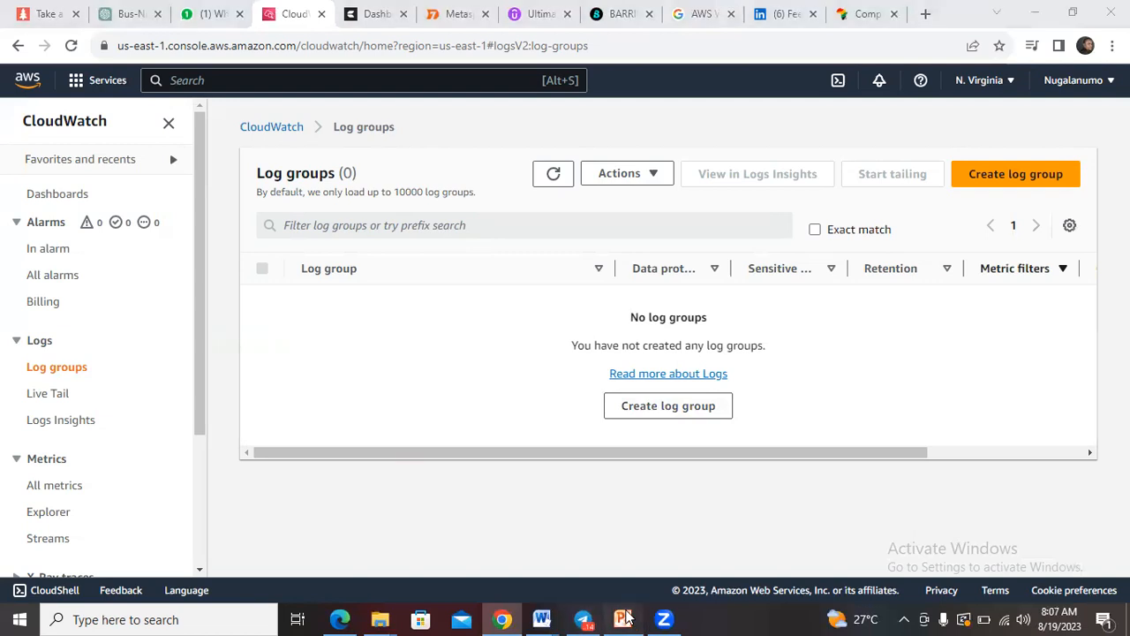
Switch to the PowerPoint presentation and show the CloudTrail slide.
left_click(624, 618)
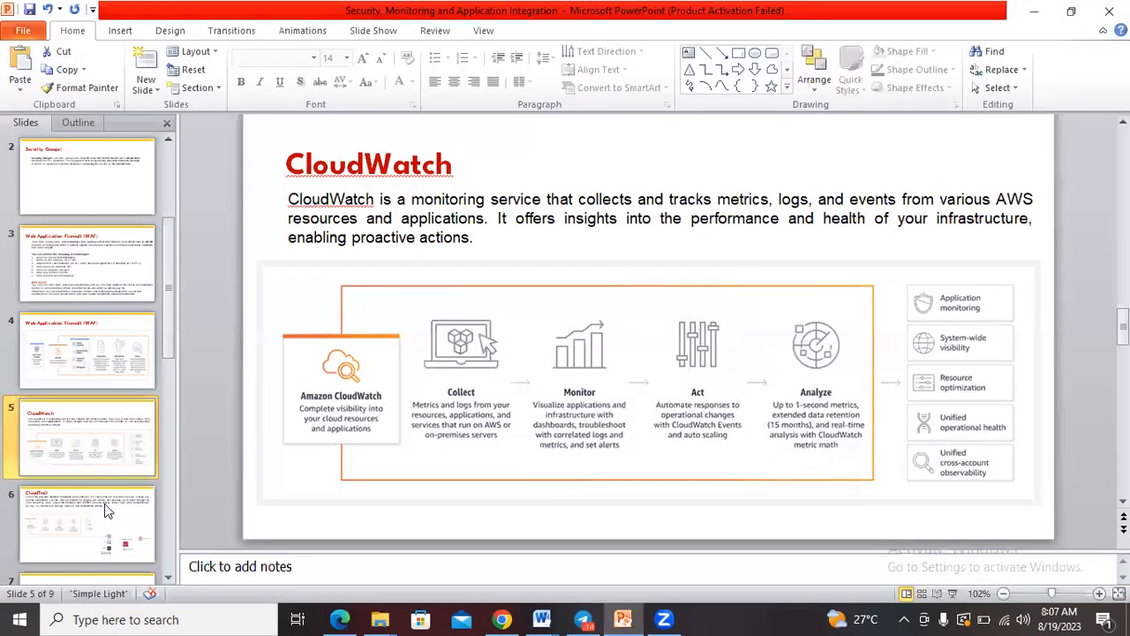
left_click(104, 505)
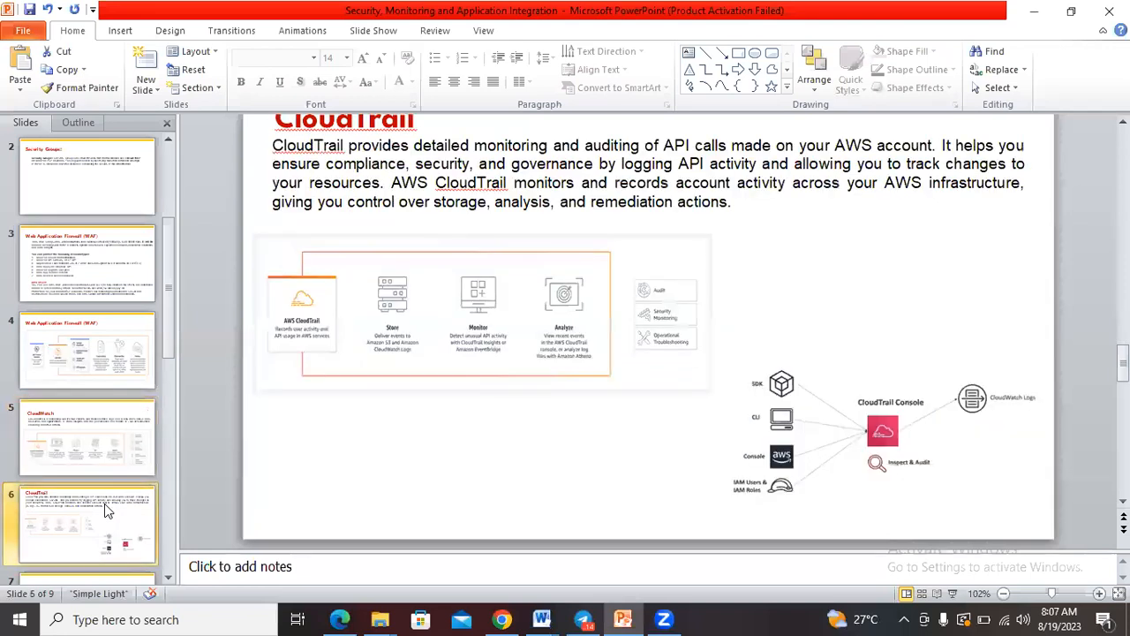